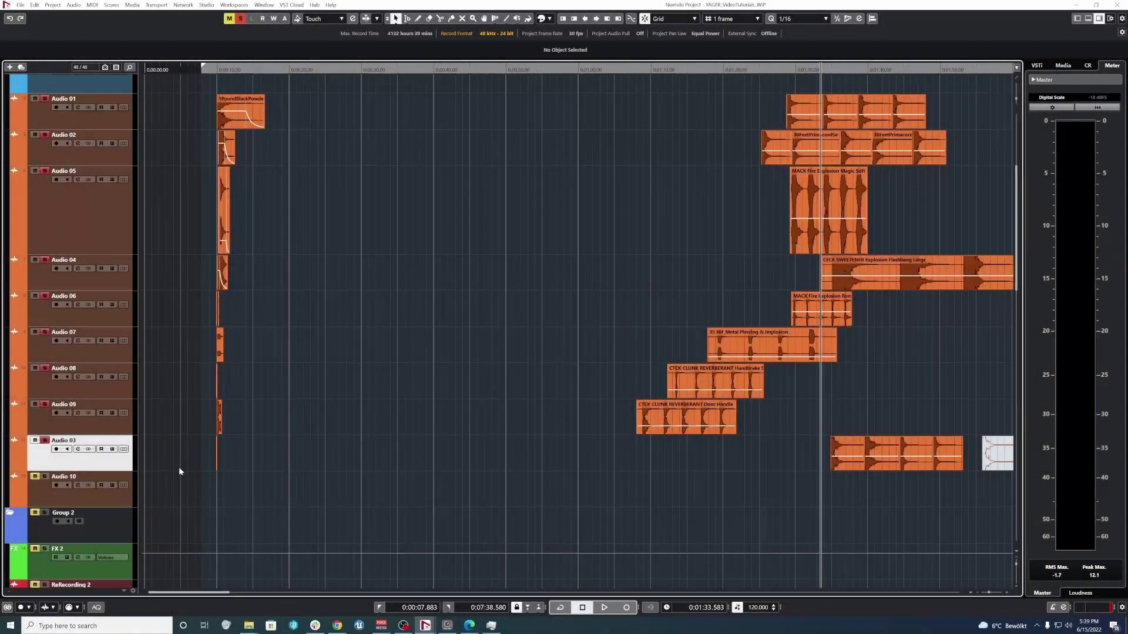
# Step: Move all selected explosion clips earlier so the Audio 01 clip starts at 10 seconds, and play them back
pyautogui.scroll(4, 180, 468)
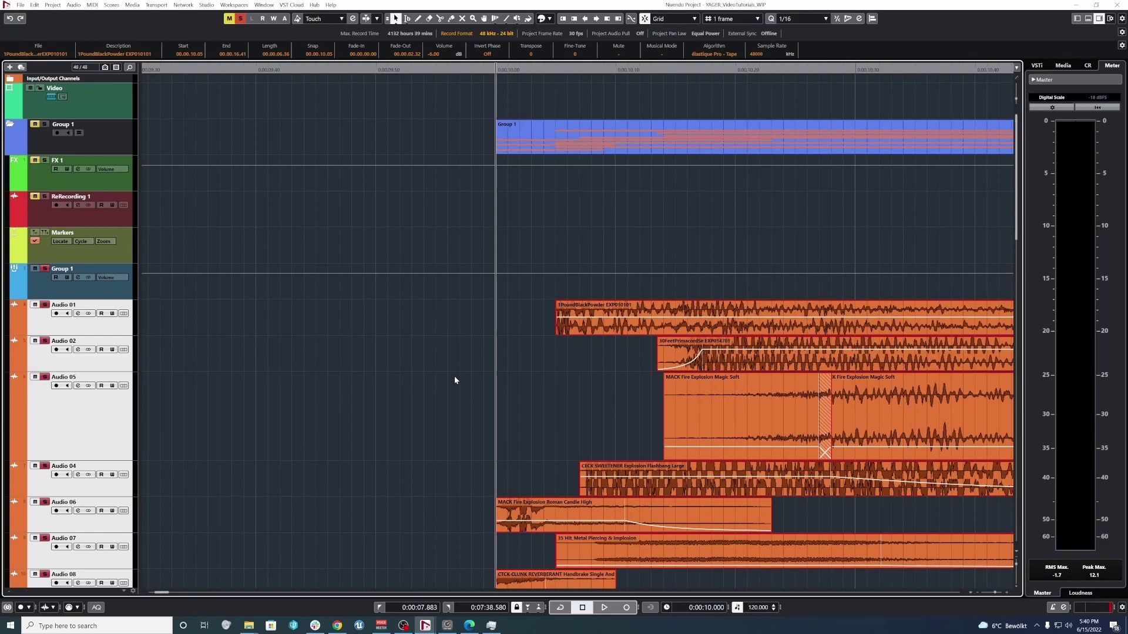
pyautogui.press('g')
pyautogui.moveTo(549, 329); pyautogui.dragTo(504, 328)
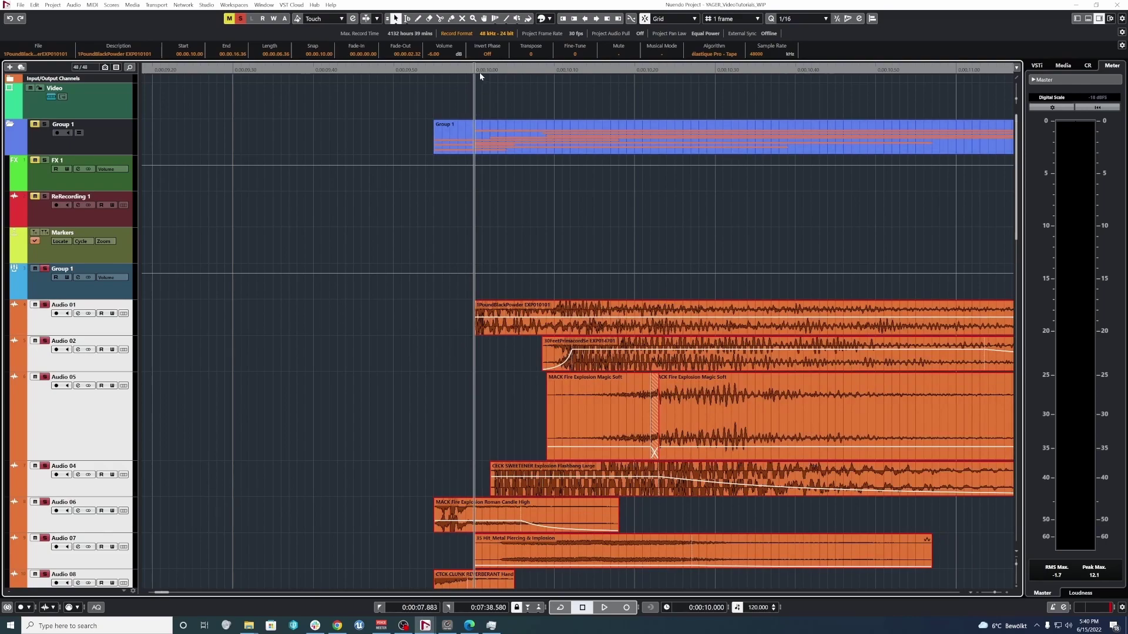
pyautogui.press('space')
pyautogui.scroll(-3, 463, 361)
pyautogui.press('space')
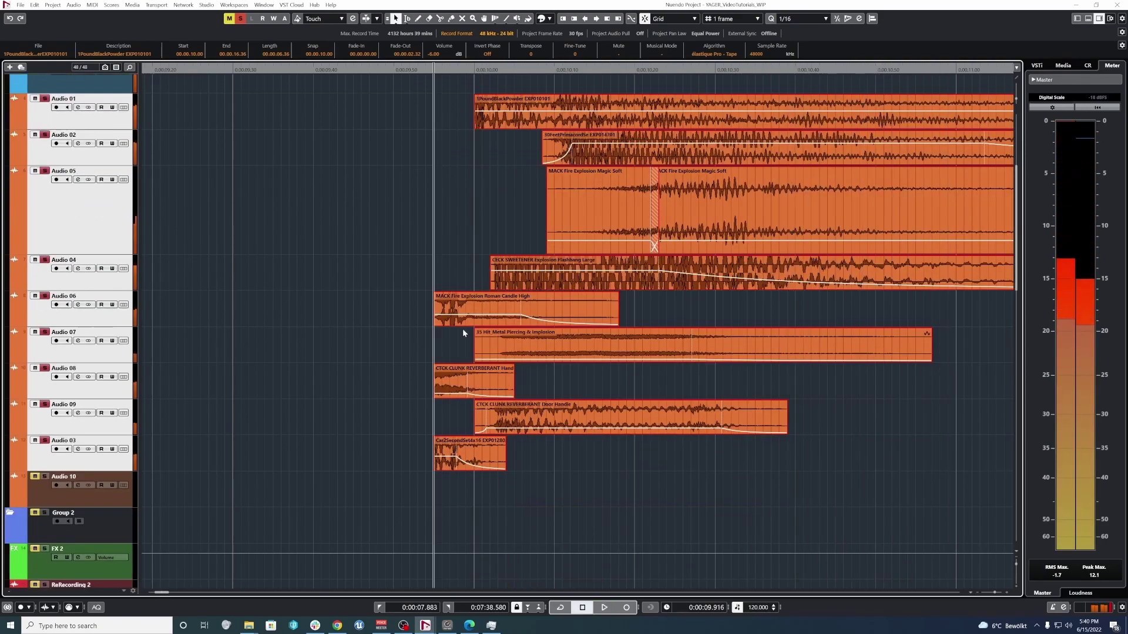
# Step: Move the Audio 06, Audio 08 and Audio 03 tracks above Audio 01 to group the clips that start before the main explosion
pyautogui.scroll(3, 464, 293)
pyautogui.click(467, 214)
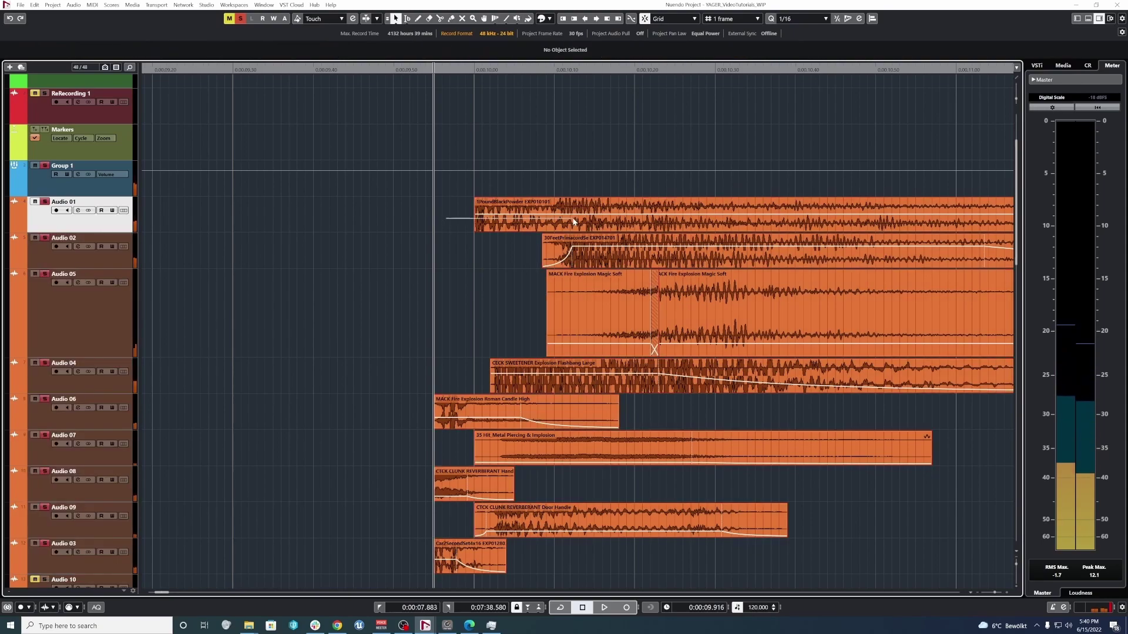
pyautogui.click(229, 420)
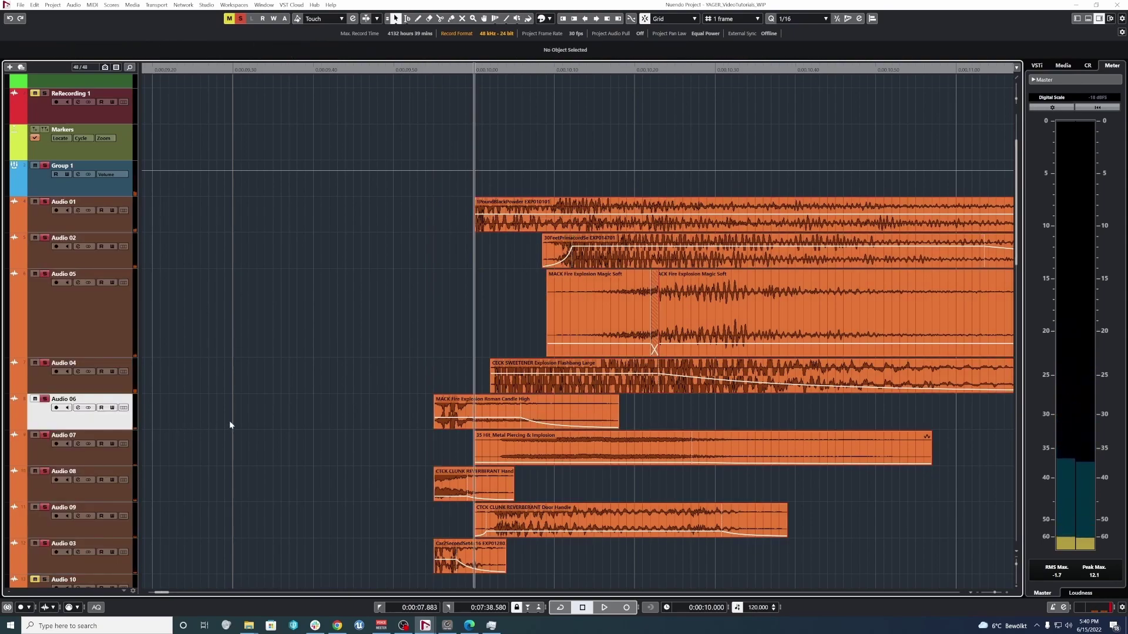
pyautogui.moveTo(117, 419); pyautogui.dragTo(115, 459)
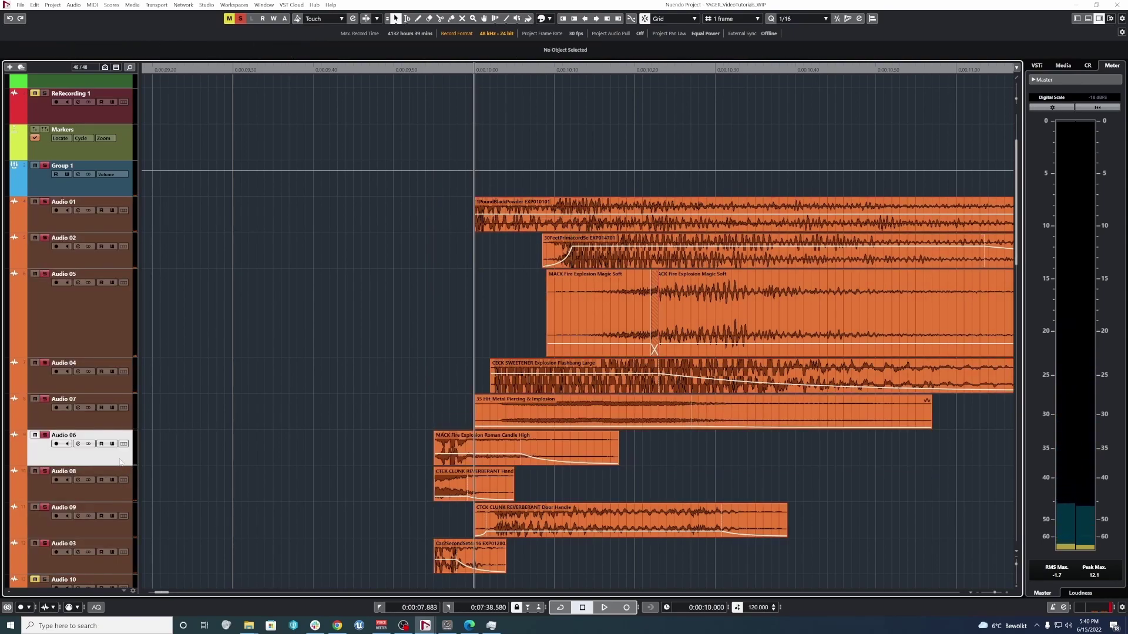
pyautogui.click(106, 554)
pyautogui.moveTo(106, 554); pyautogui.dragTo(125, 199)
pyautogui.click(120, 458)
pyautogui.keyDown('shift'); pyautogui.click(123, 504); pyautogui.keyUp('shift')
pyautogui.click(380, 367)
pyautogui.scroll(1, 317, 392)
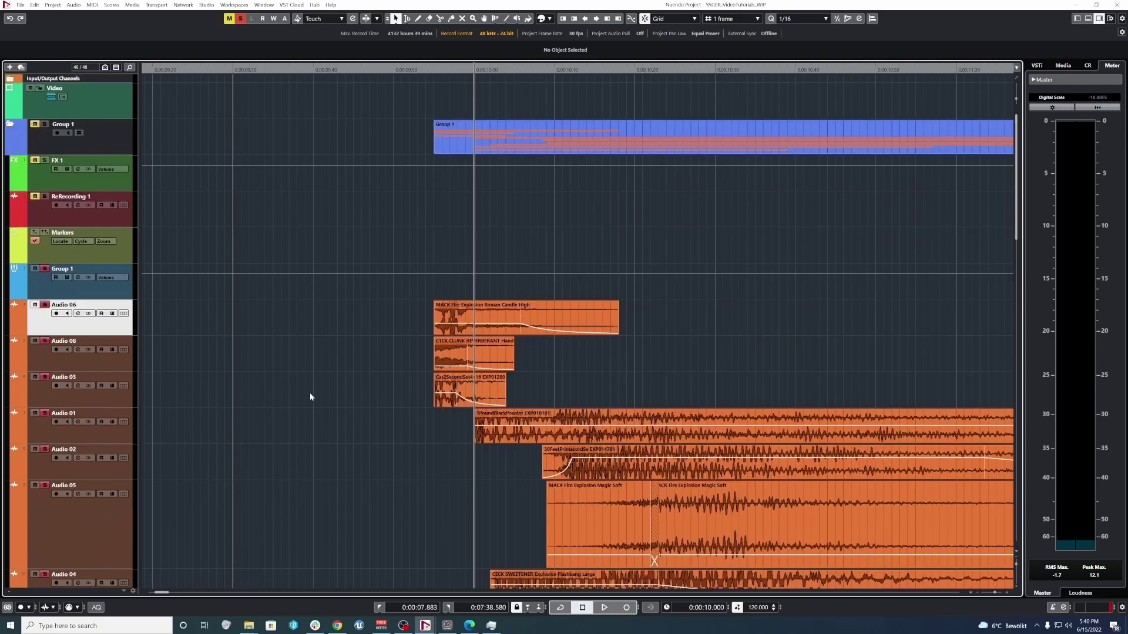
# Step: Select the main explosion clips on the tracks from Audio 01 down to Audio 09 and listen to the playback
pyautogui.scroll(-2, 323, 411)
pyautogui.moveTo(444, 230); pyautogui.dragTo(668, 474)
pyautogui.press('space')
pyautogui.press('g')
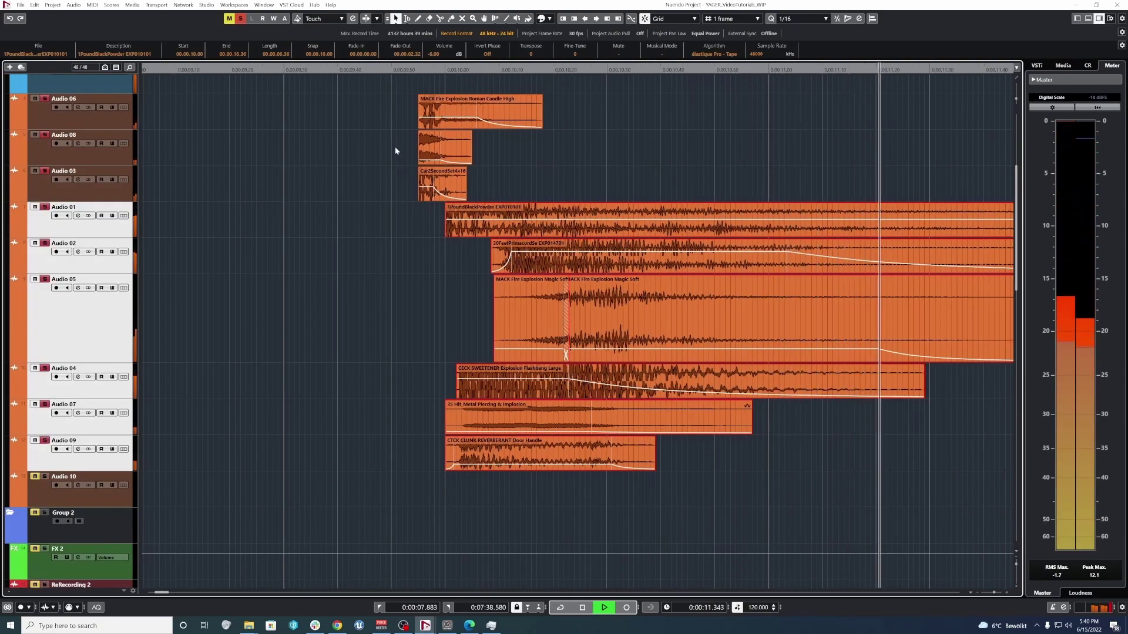
pyautogui.press('space')
# Step: Solo only the three pre-explosion clips on Audio 06, Audio 08 and Audio 03 and play them
pyautogui.moveTo(376, 107); pyautogui.dragTo(522, 189)
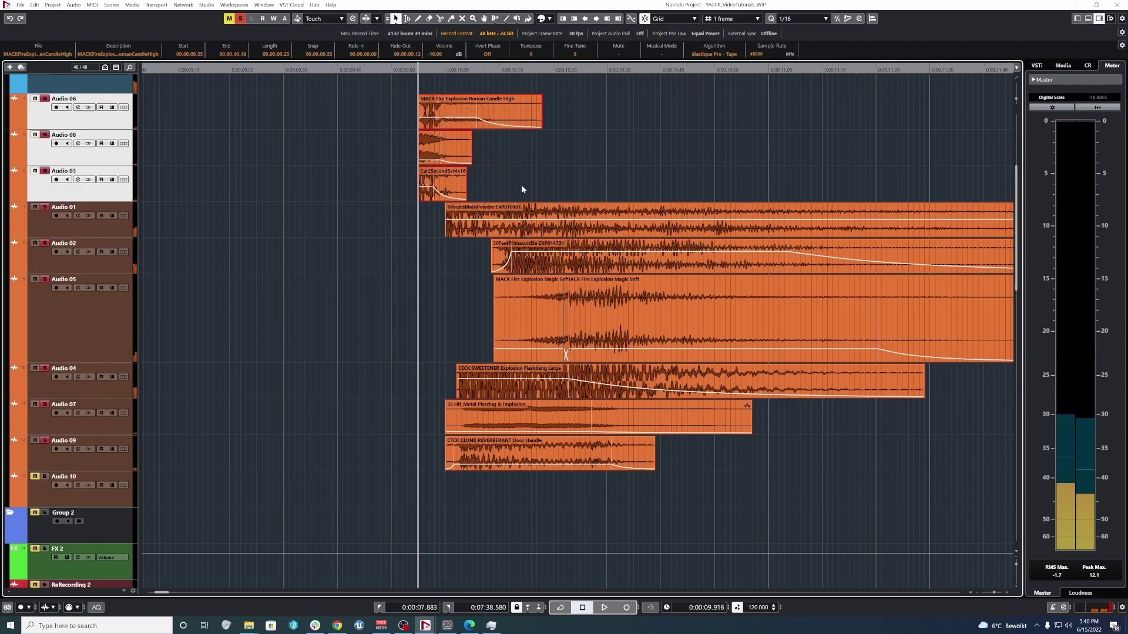
pyautogui.press('space')
pyautogui.press('space')
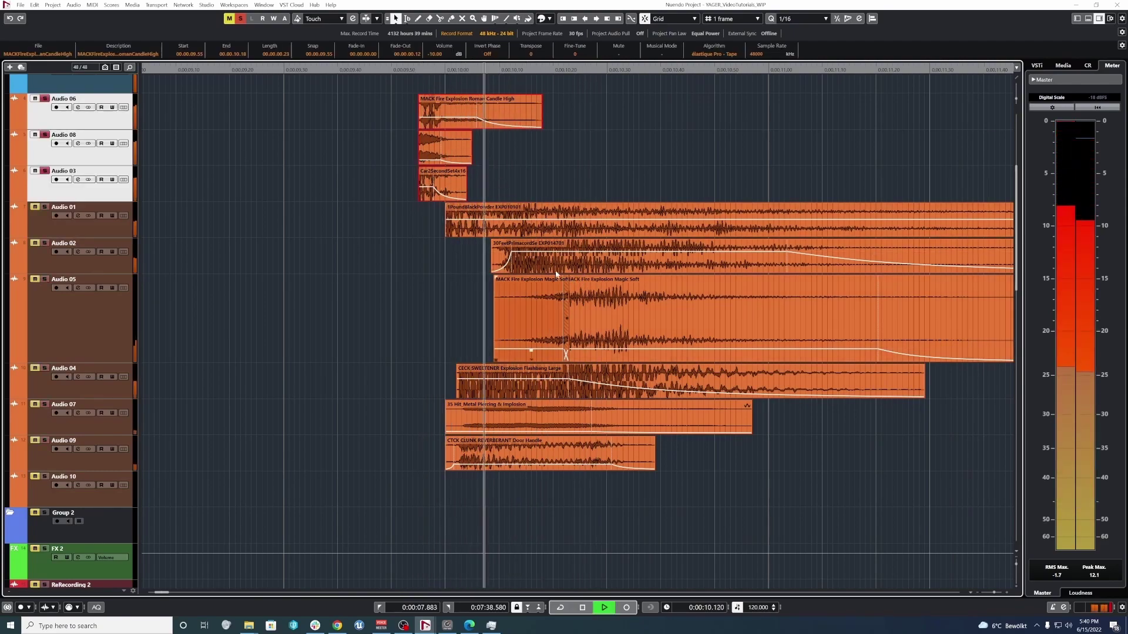
# Step: Lower the volume of the three selected pre-explosion clips together, bringing the Audio 06 clip to -14 dB
pyautogui.scroll(5, 497, 401)
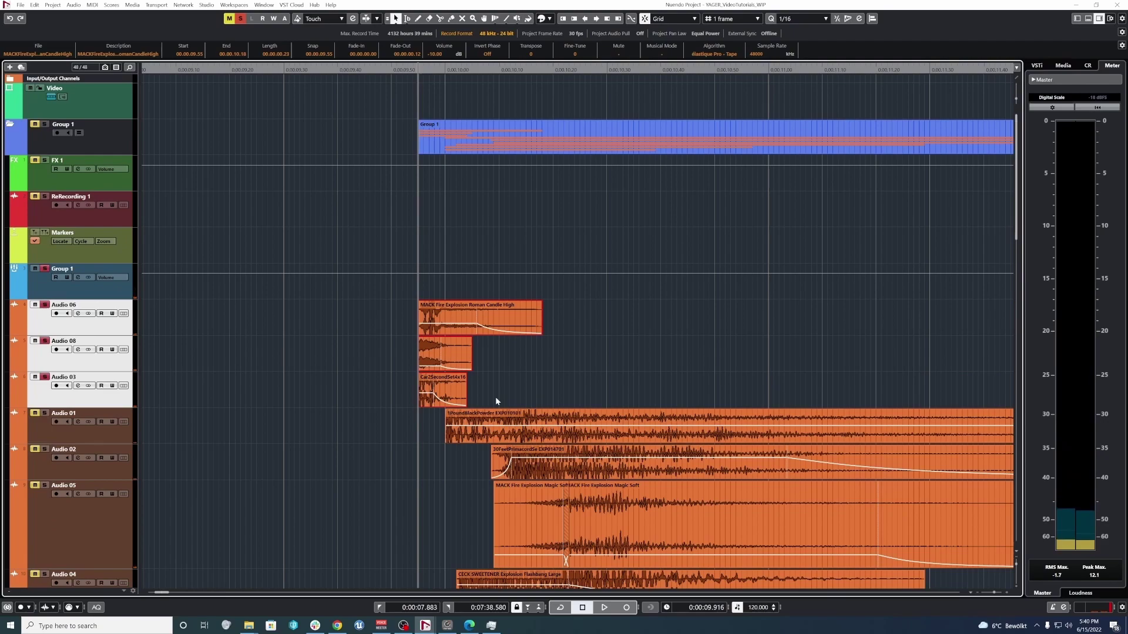
pyautogui.click(439, 353)
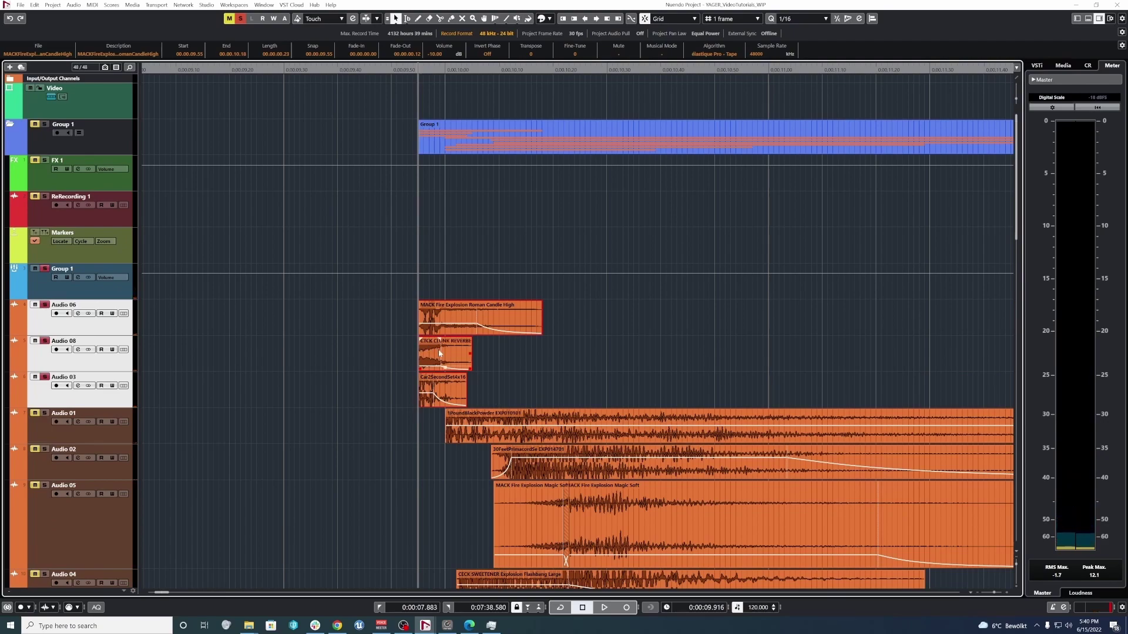
pyautogui.scroll(-1, 439, 354)
pyautogui.hotkey('ctrl', 'alt', 'Down')
pyautogui.hotkey('ctrl', 'alt', 'Down')
pyautogui.hotkey('ctrl', 'alt', 'Down')
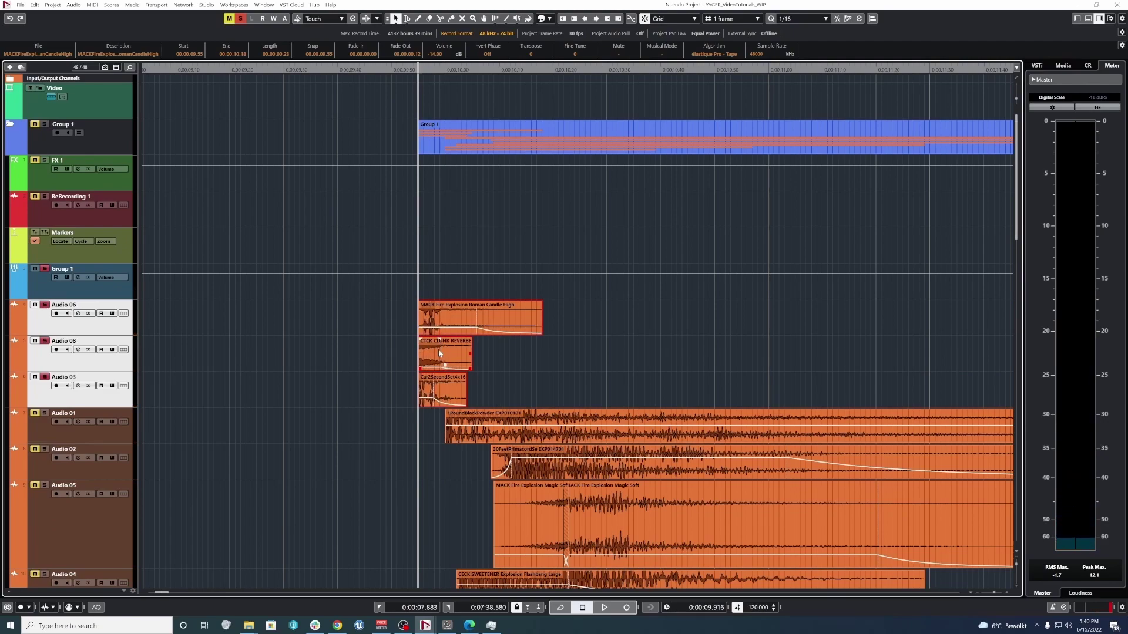
# Step: Turn off solo and play the complete explosion starting from the pre-explosion clips
pyautogui.press('s')
pyautogui.press('space')
pyautogui.press('space')
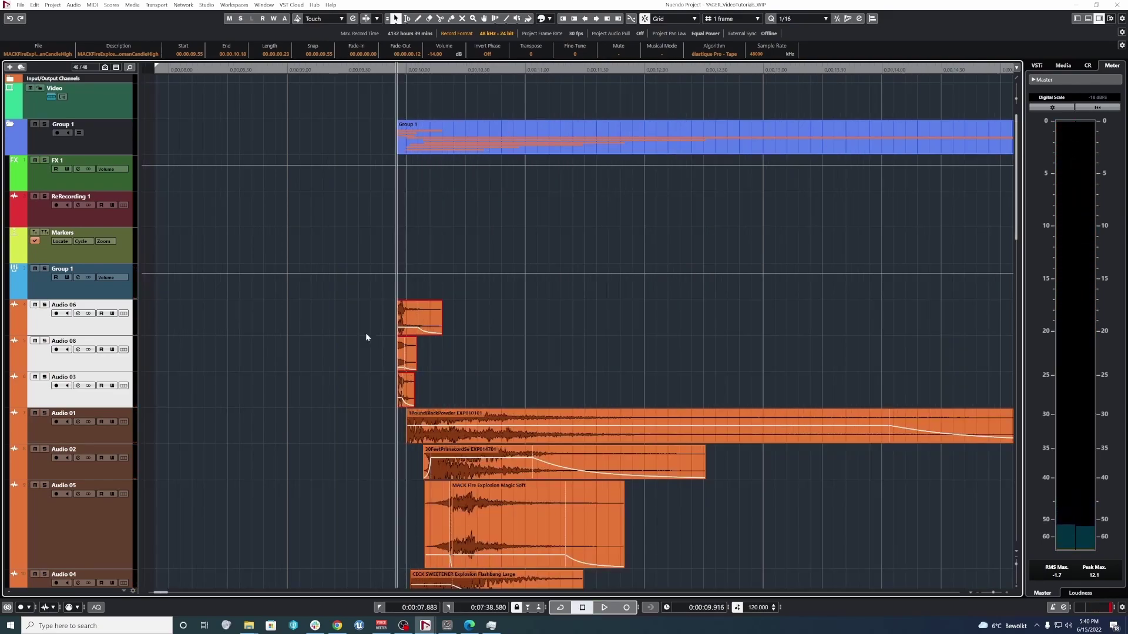
pyautogui.scroll(-3, 365, 337)
pyautogui.moveTo(353, 218); pyautogui.dragTo(448, 283)
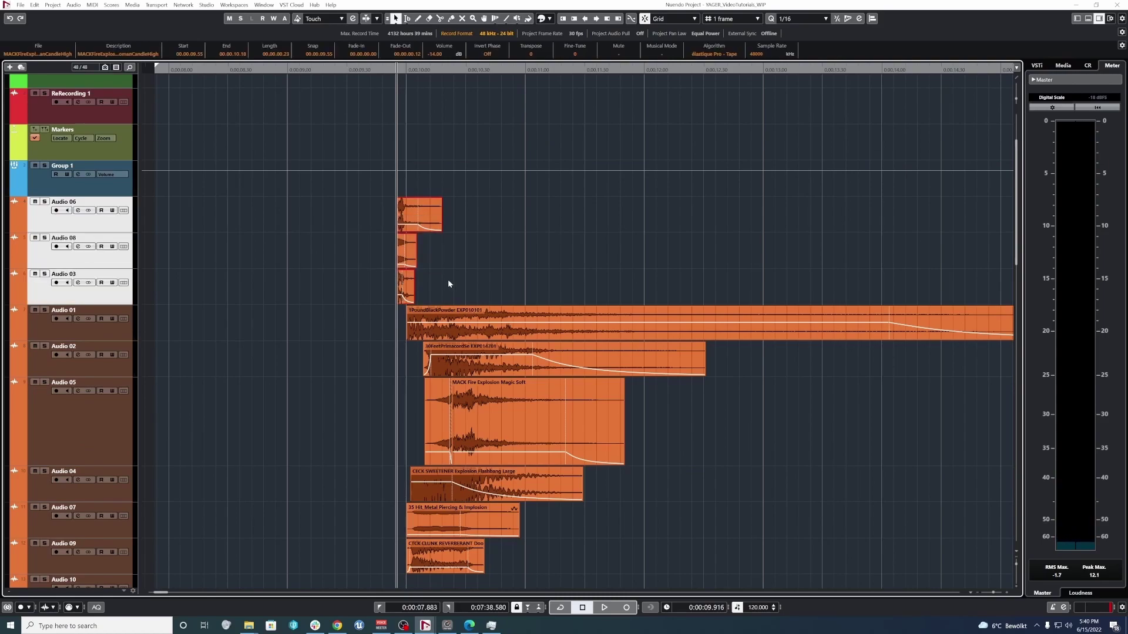
pyautogui.press('space')
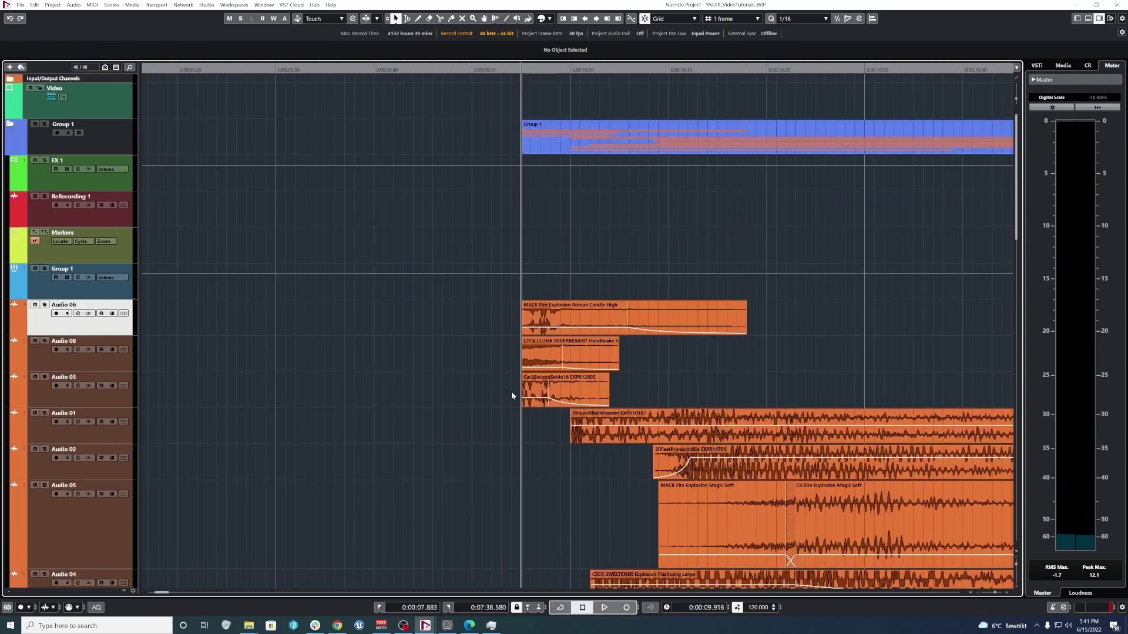
# Step: Try to move all explosion clips later so the pre-explosion clips start at 10 seconds
pyautogui.scroll(-3, 506, 385)
pyautogui.scroll(-3, 495, 351)
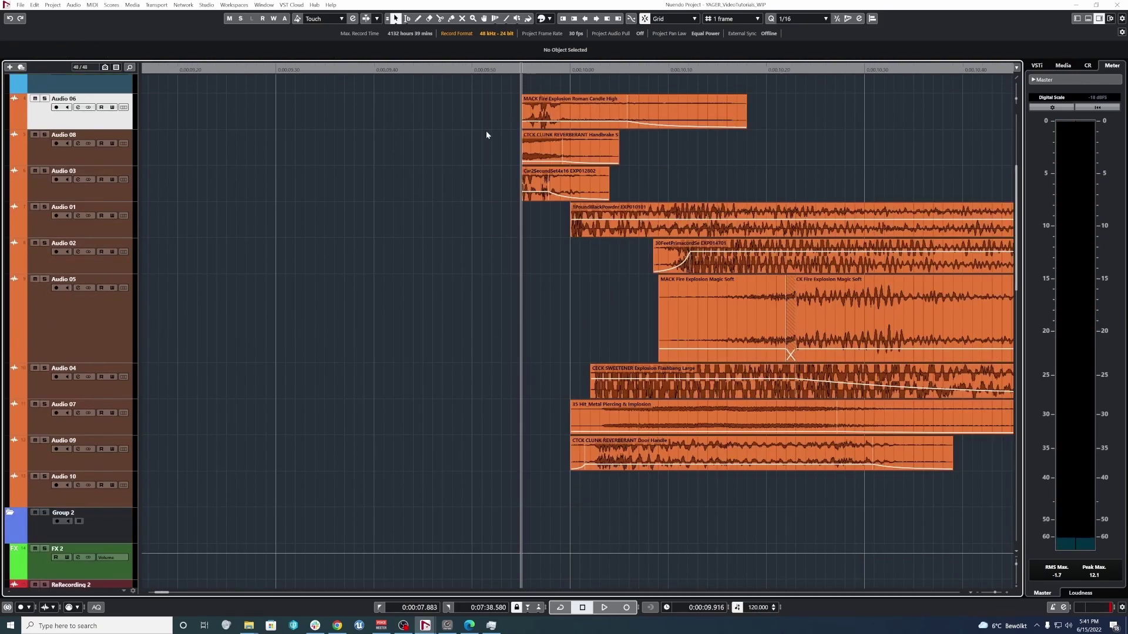
pyautogui.moveTo(479, 108); pyautogui.dragTo(703, 467)
pyautogui.scroll(5, 478, 205)
pyautogui.moveTo(534, 322); pyautogui.dragTo(582, 322)
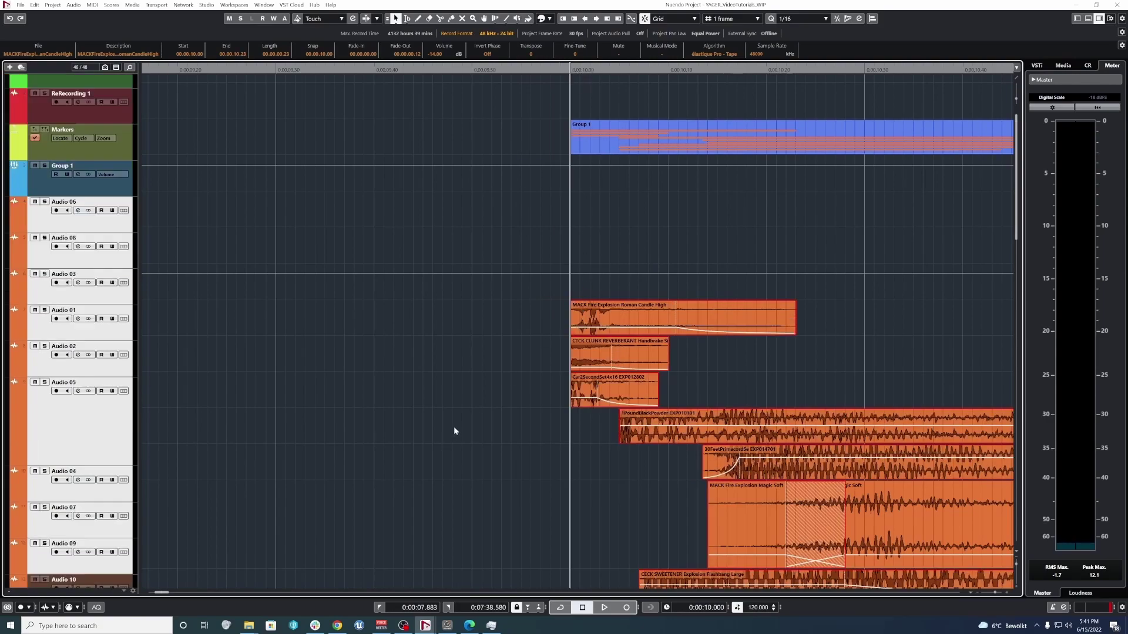
pyautogui.hotkey('ctrl', 'z')
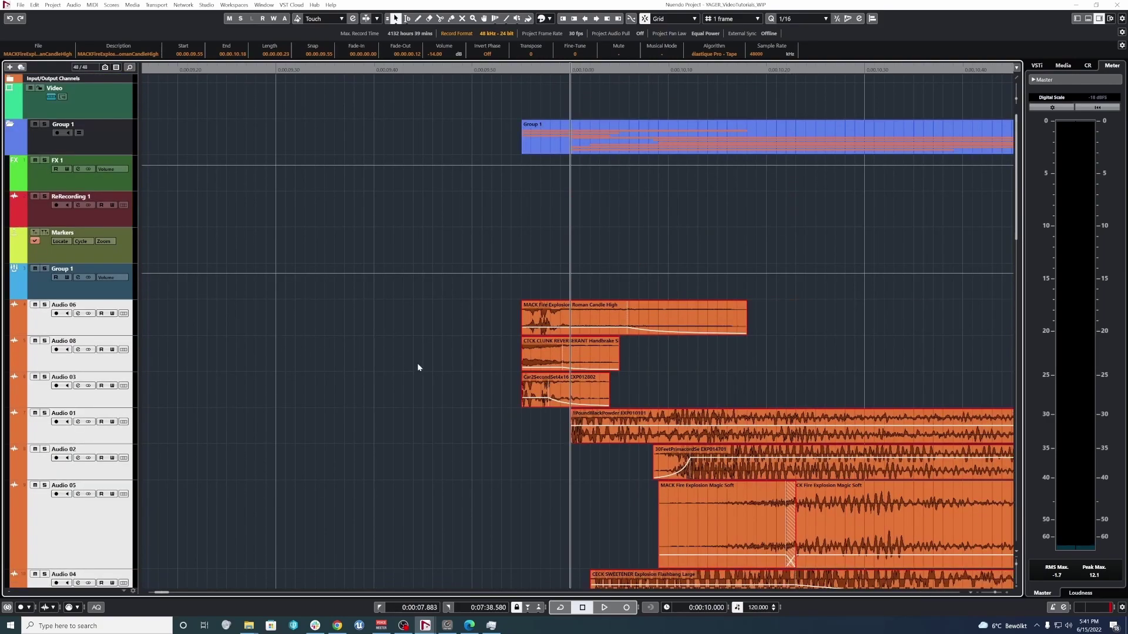
# Step: Add markers at the start of the three pre-explosion clips and at the main explosion clips' start at 10 seconds
pyautogui.scroll(-3, 503, 397)
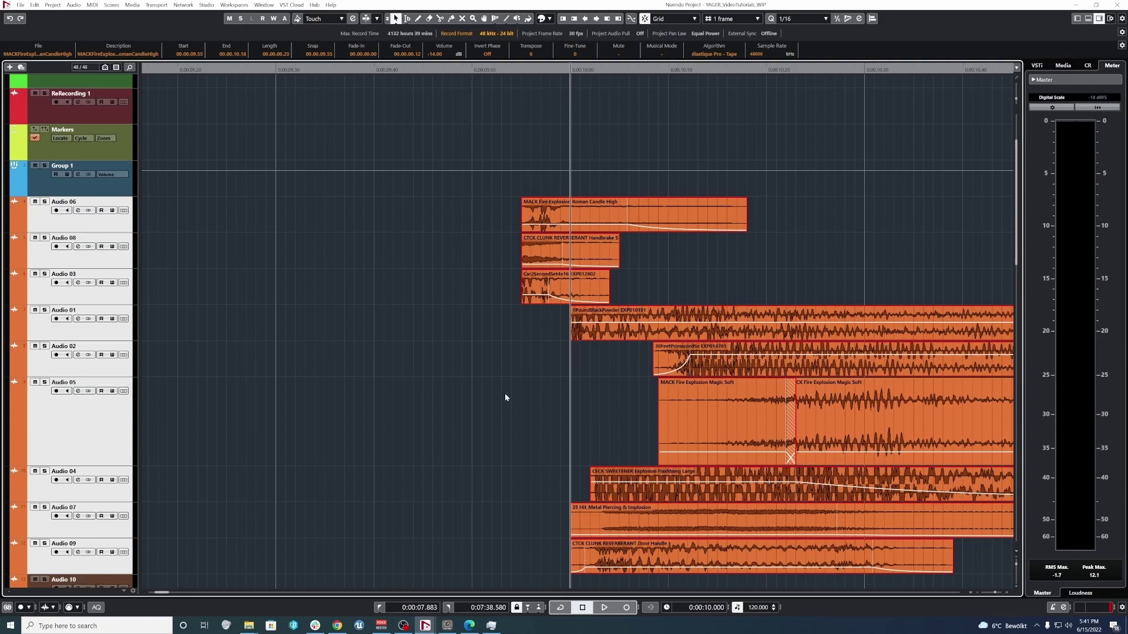
pyautogui.click(529, 395)
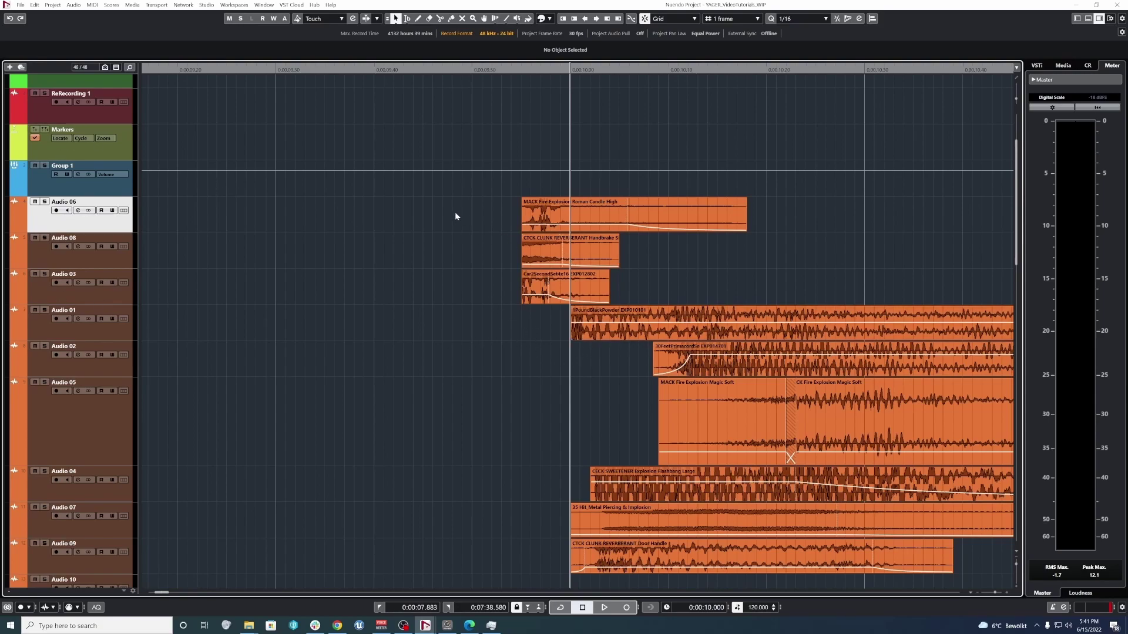
pyautogui.moveTo(455, 217); pyautogui.dragTo(643, 294)
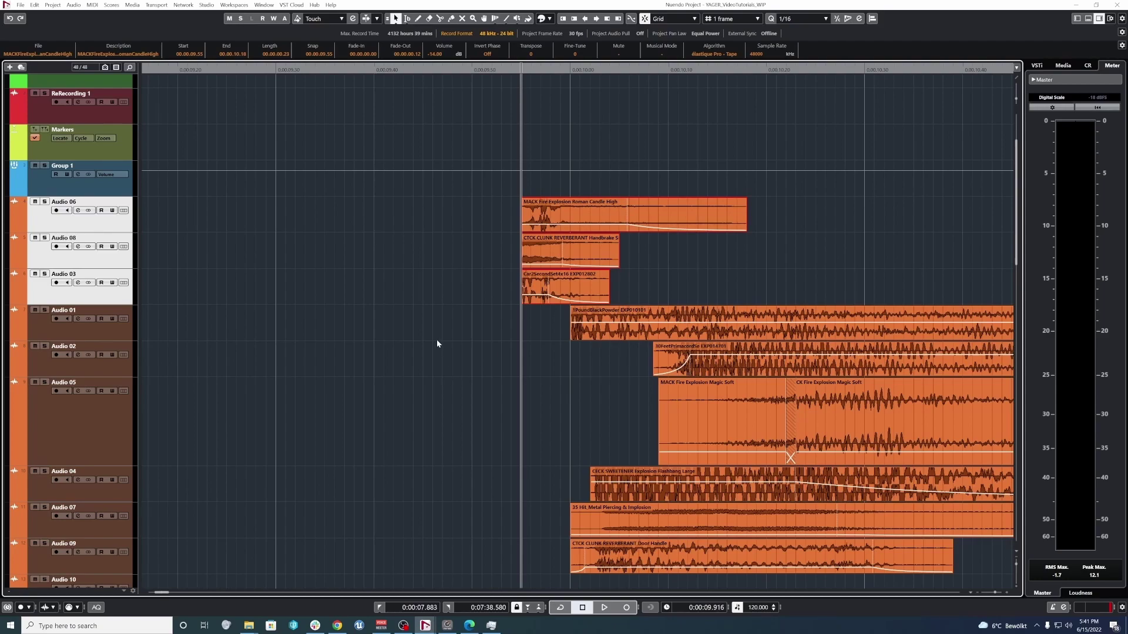
pyautogui.press('g')
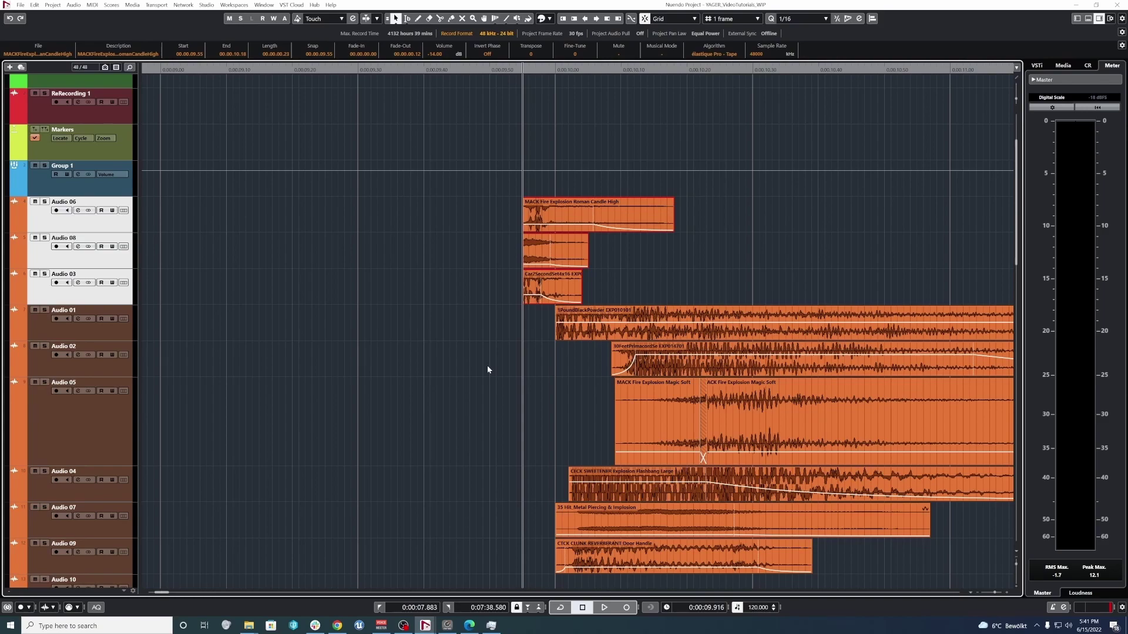
pyautogui.click(470, 337)
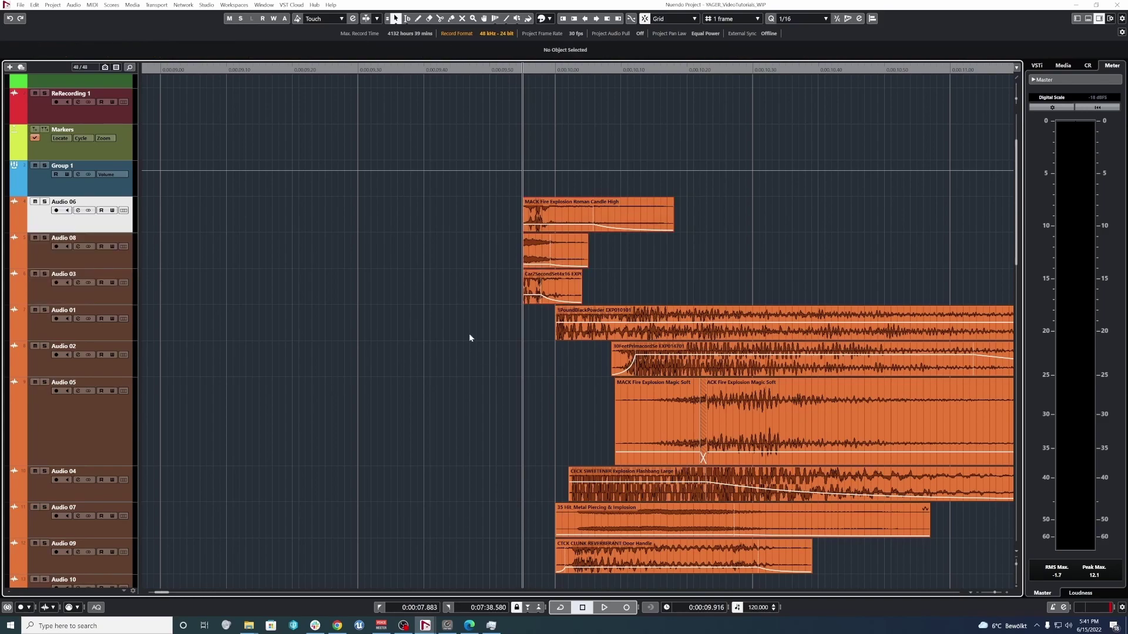
pyautogui.keyDown('ctrl'); pyautogui.scroll(-2, 460, 264); pyautogui.keyUp('ctrl')
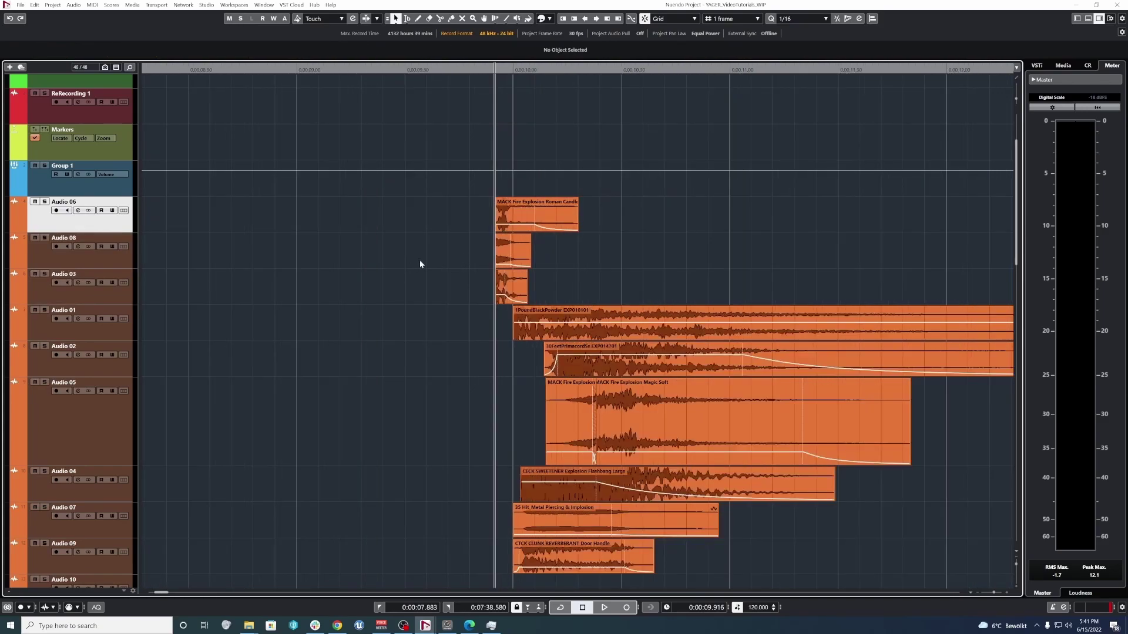
pyautogui.moveTo(448, 209); pyautogui.dragTo(538, 283)
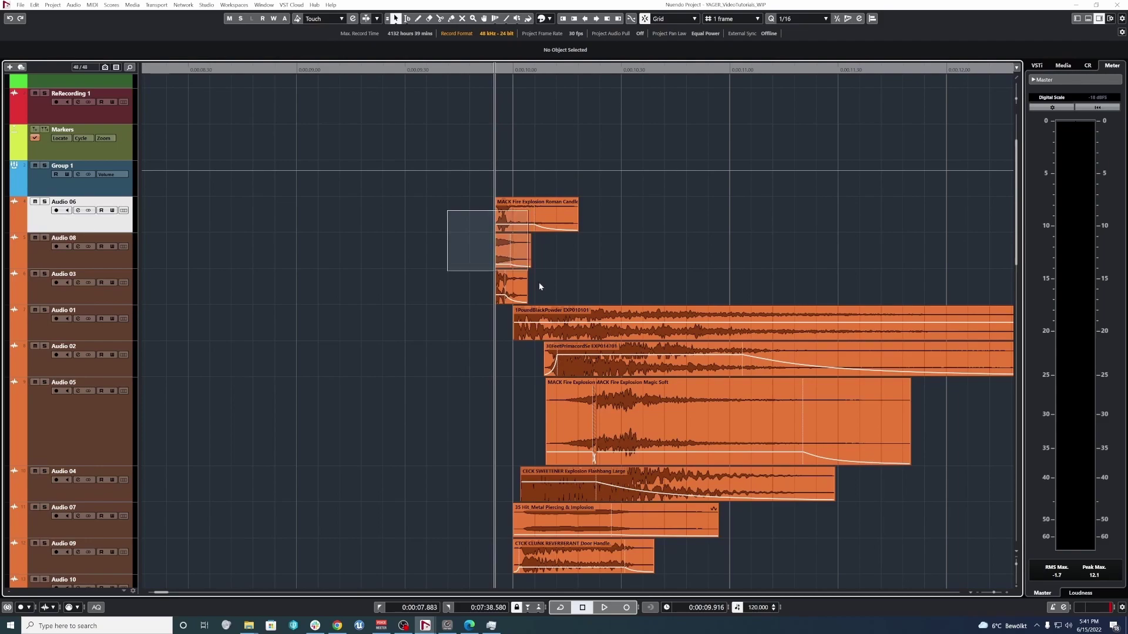
pyautogui.click(35, 129)
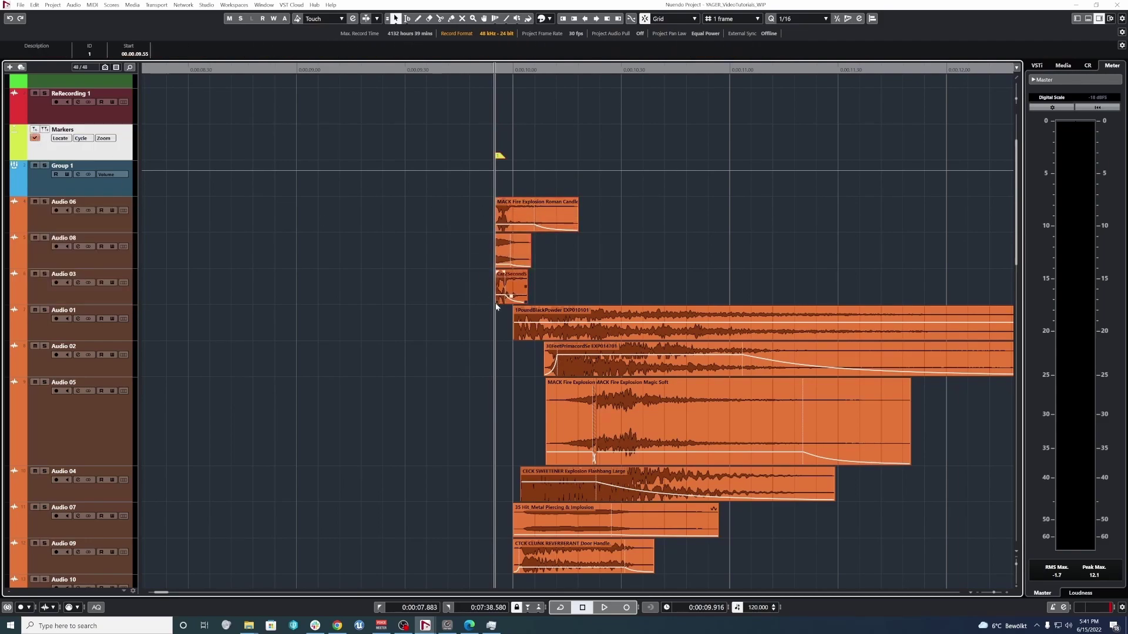
pyautogui.moveTo(469, 320); pyautogui.dragTo(657, 553)
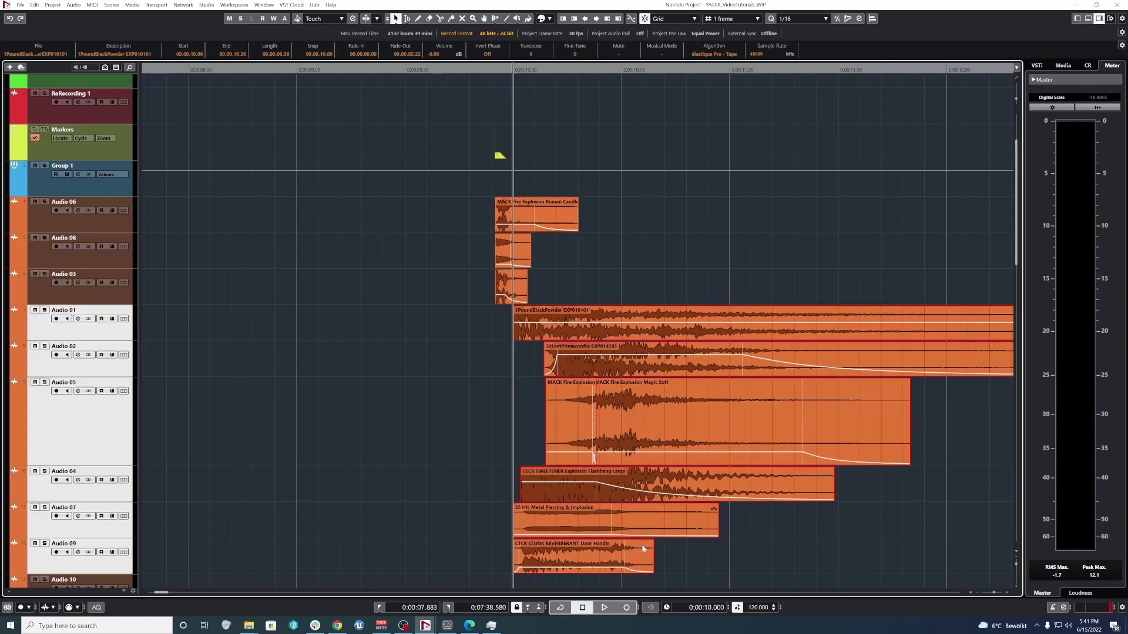
pyautogui.click(35, 130)
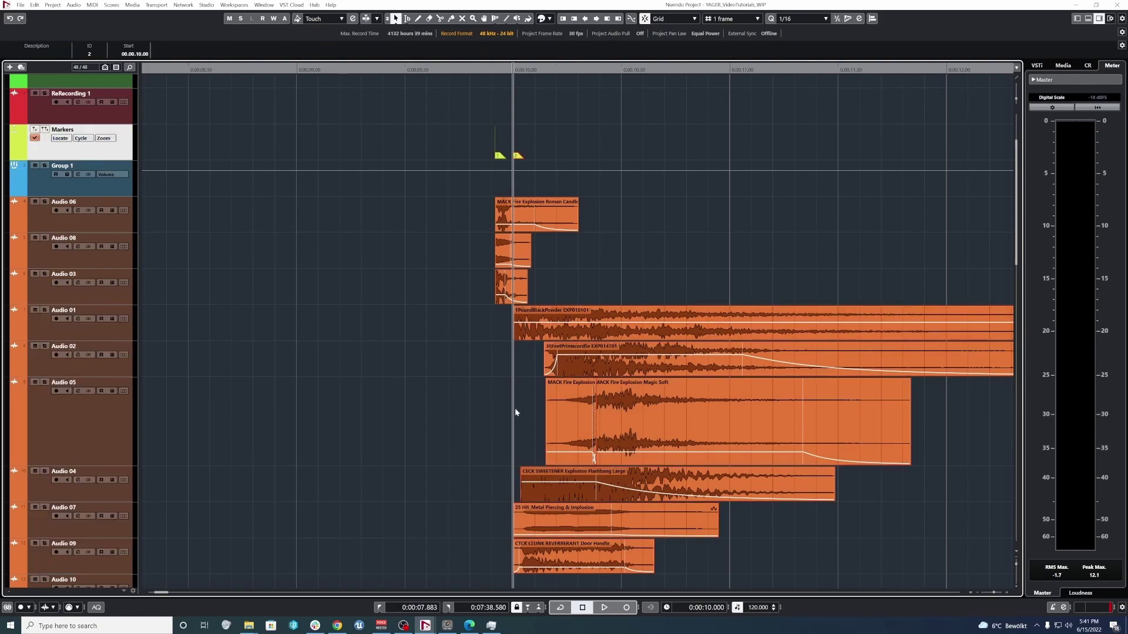
# Step: Align the start of the Audio 02 clip with the Audio 05 clip and add a third marker there
pyautogui.scroll(3, 516, 412)
pyautogui.click(543, 361)
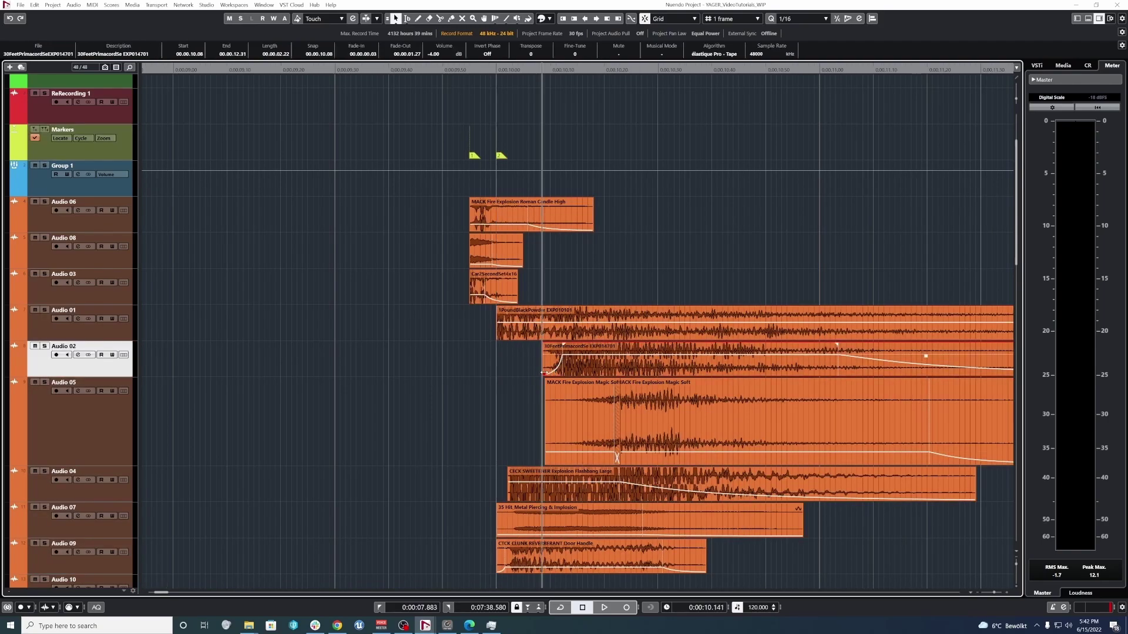
pyautogui.moveTo(545, 372); pyautogui.dragTo(631, 414)
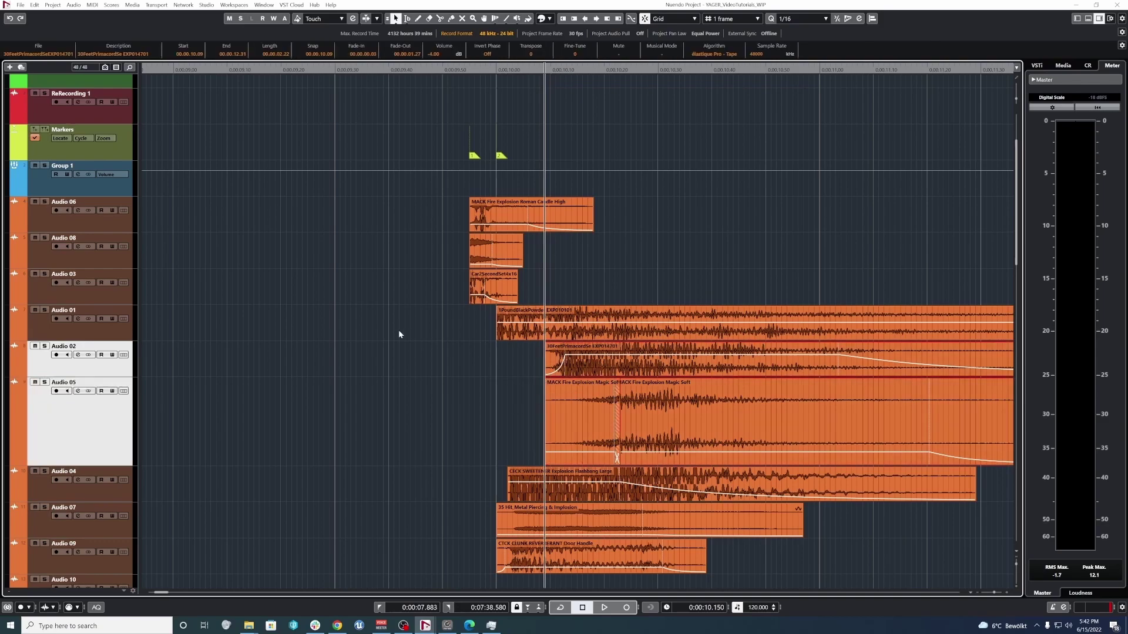
pyautogui.click(36, 129)
pyautogui.click(516, 427)
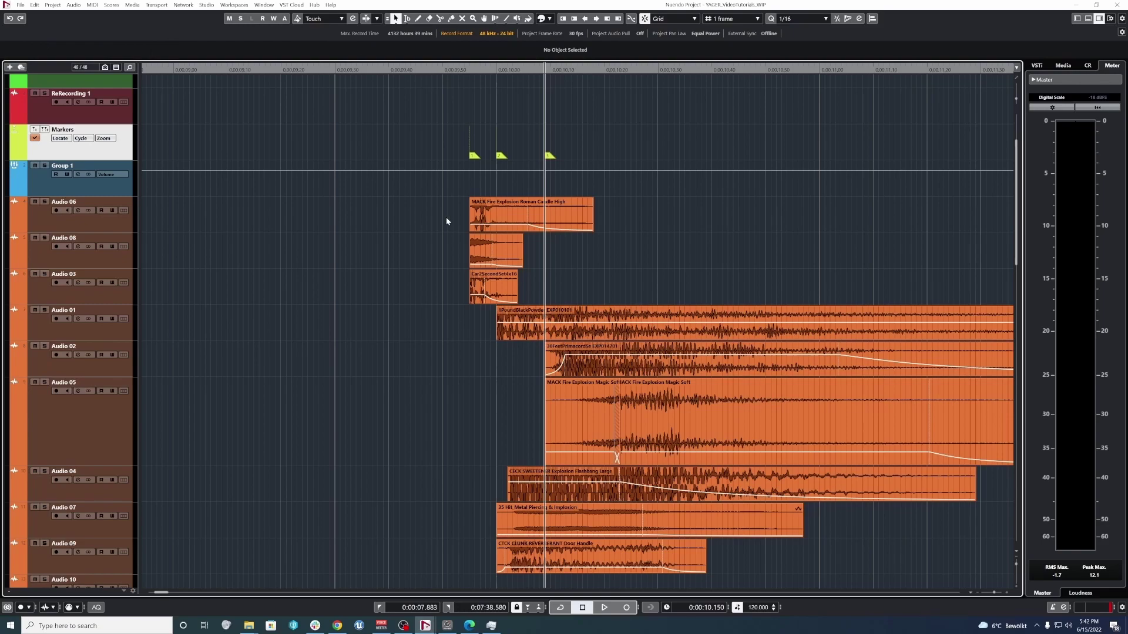
# Step: Name the first marker, at the start of the pre-explosion clips, "Pre Explo"
pyautogui.scroll(3, 436, 257)
pyautogui.scroll(-3, 407, 225)
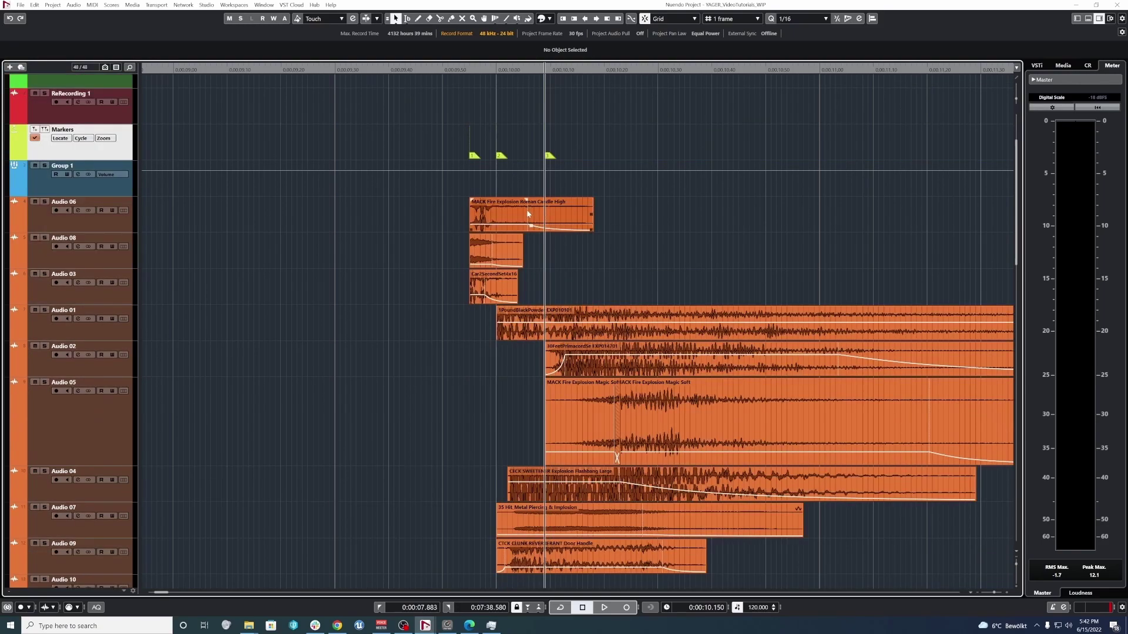
pyautogui.click(473, 156)
pyautogui.click(30, 54)
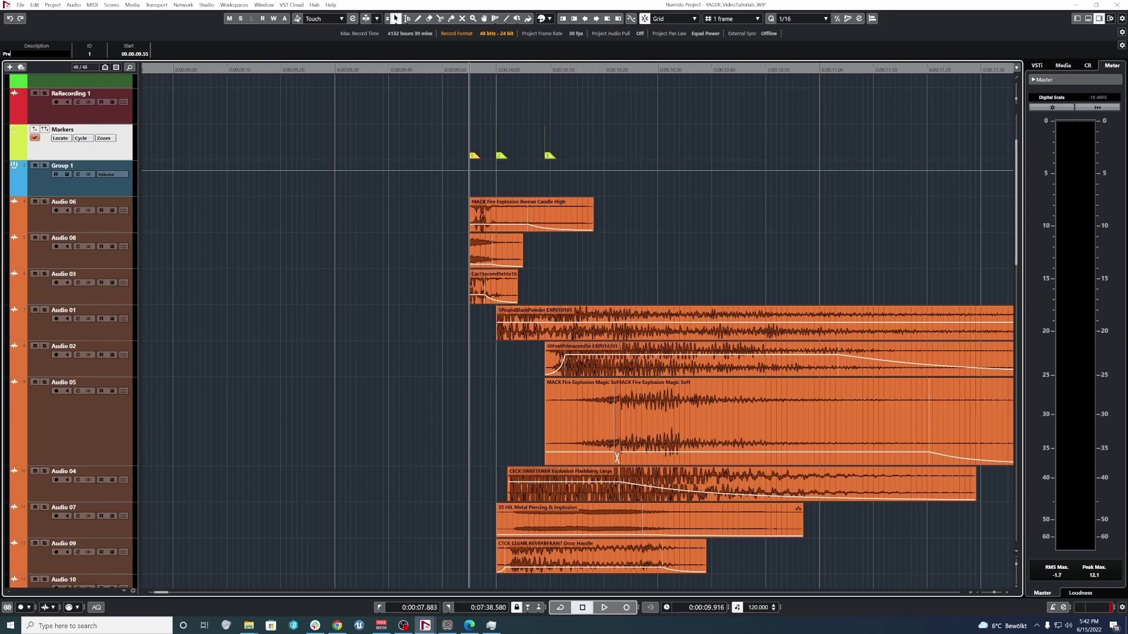
pyautogui.write('Pre Explo')
pyautogui.click(502, 153)
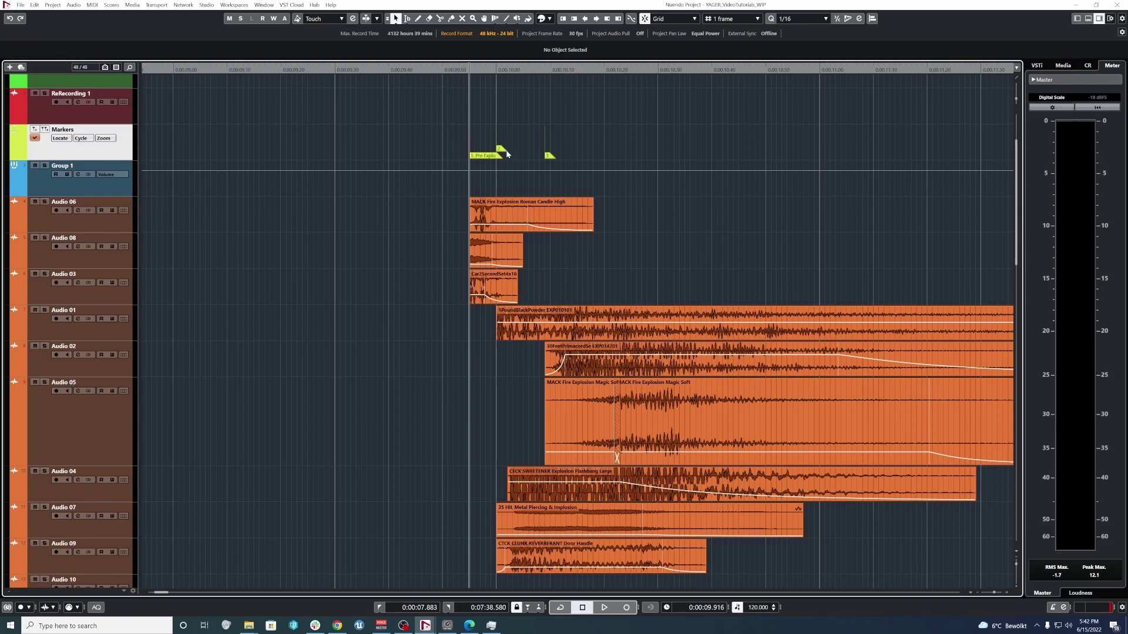
# Step: Name the second marker, at the start of the main explosion at 10 seconds, "Explosion"
pyautogui.click(500, 149)
pyautogui.click(19, 54)
pyautogui.write('Explo')
pyautogui.press('Return')
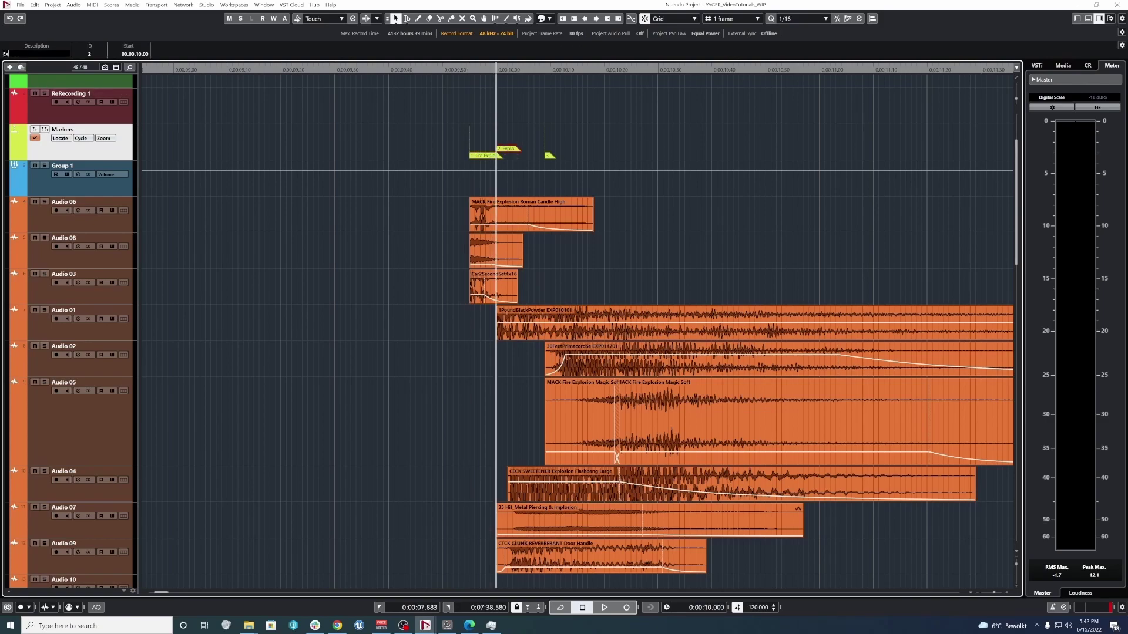
pyautogui.write('plosion')
pyautogui.press('Return')
# Step: Name the third marker, at the start of the Audio 02 and Audio 05 clips, "Explosion Tail"
pyautogui.click(546, 156)
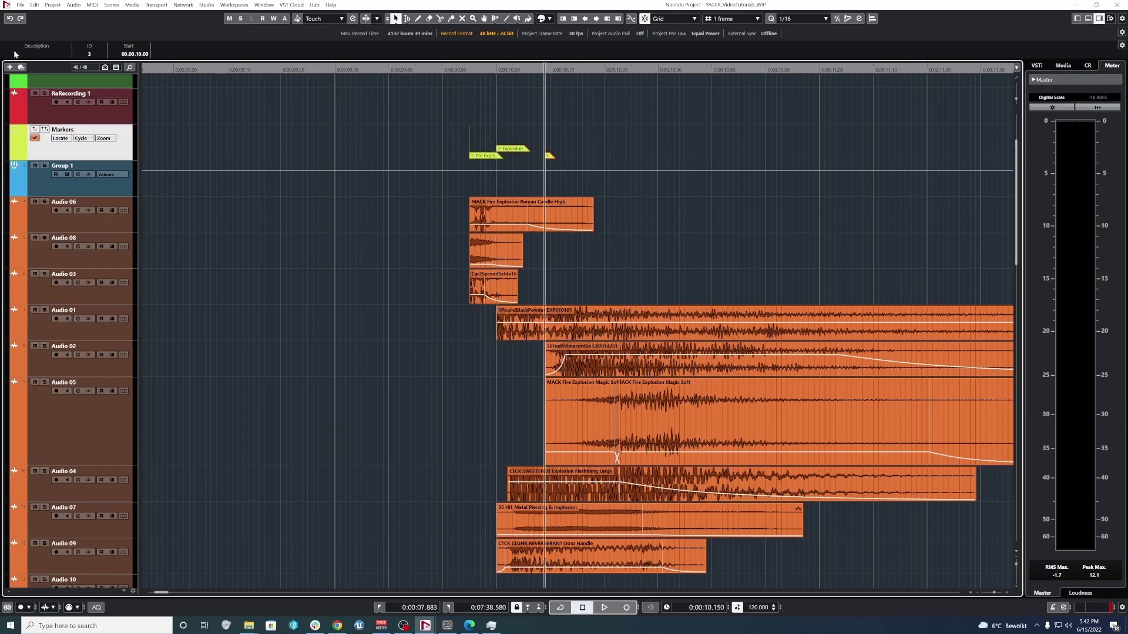
pyautogui.click(15, 54)
pyautogui.write('Explosion Tail')
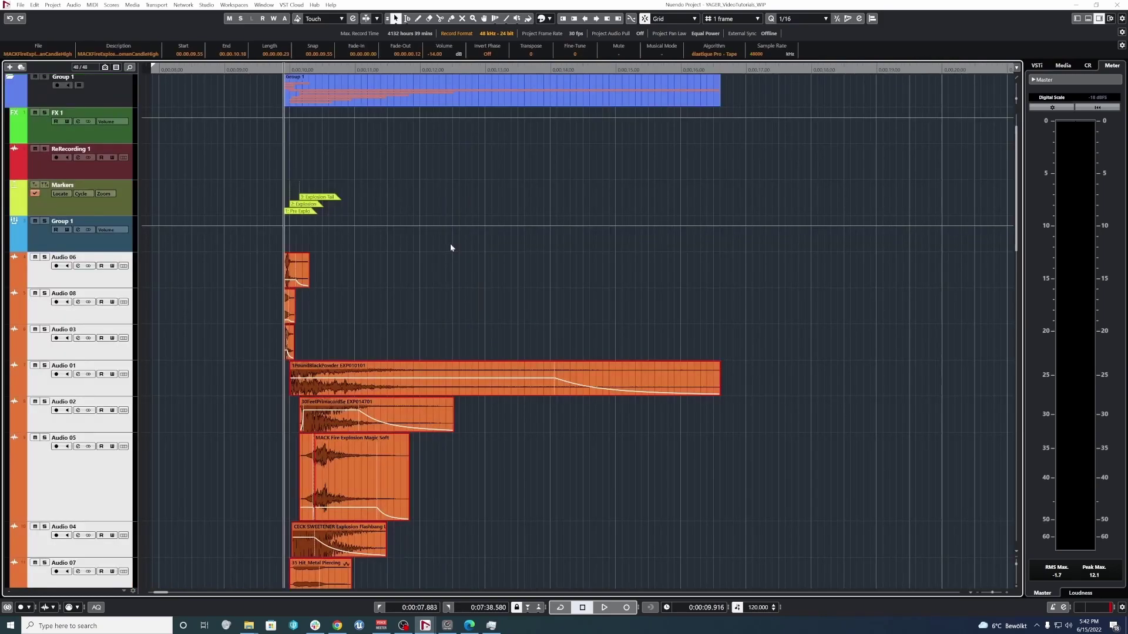
# Step: Add a cycle marker spanning all the selected explosion clips and name it "IMP_Explo_MortarShell"
pyautogui.press('p')
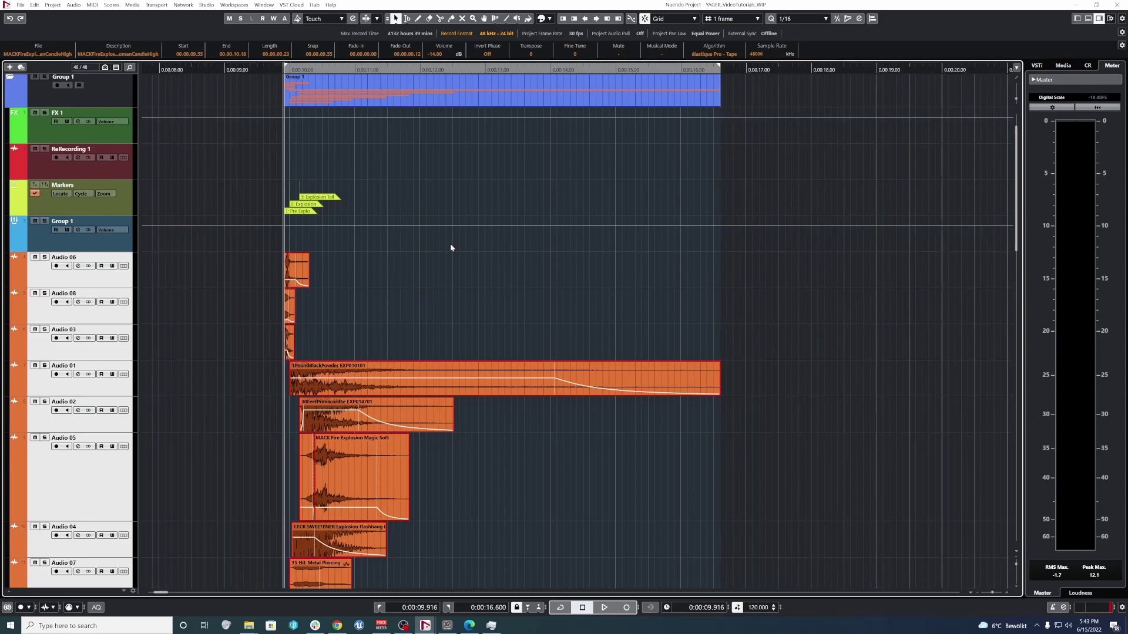
pyautogui.press('shift+Insert')
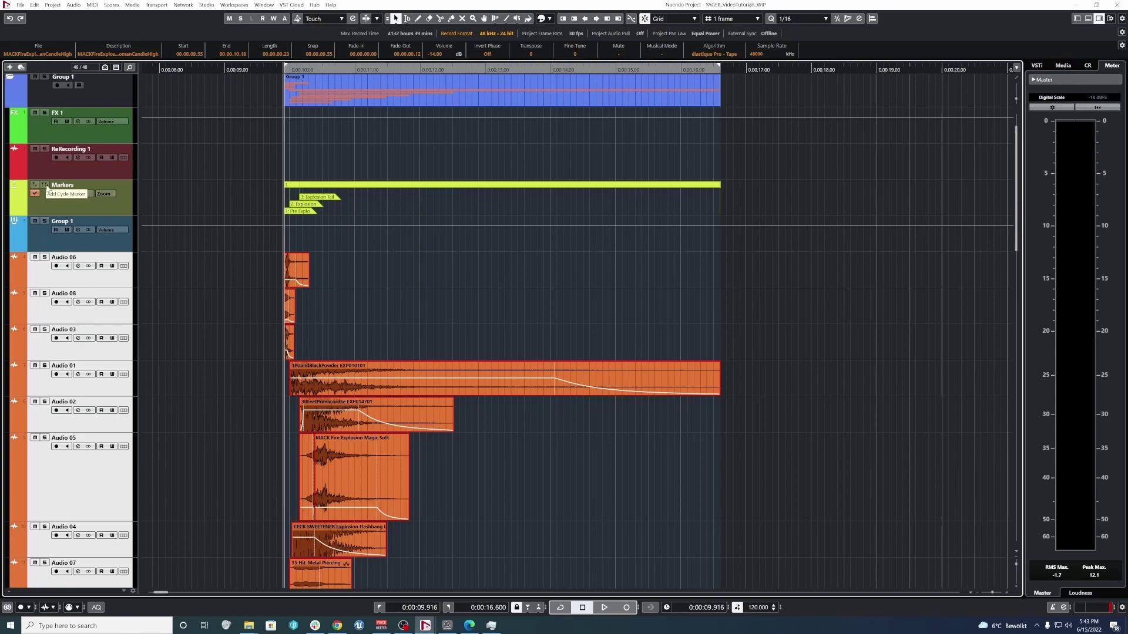
pyautogui.click(455, 195)
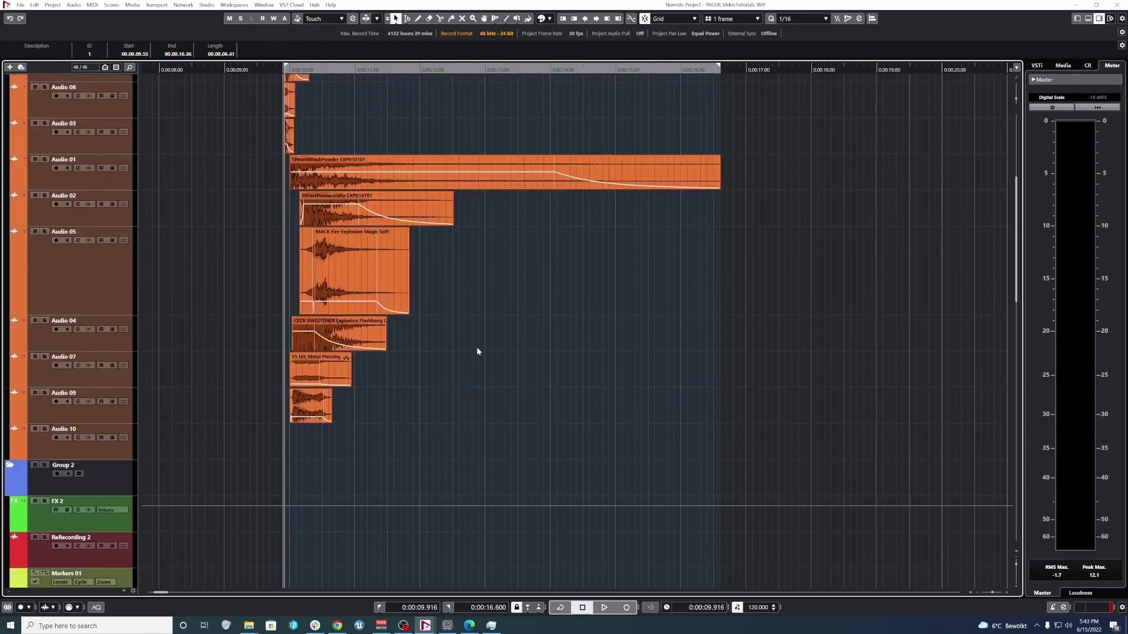
pyautogui.click(42, 55)
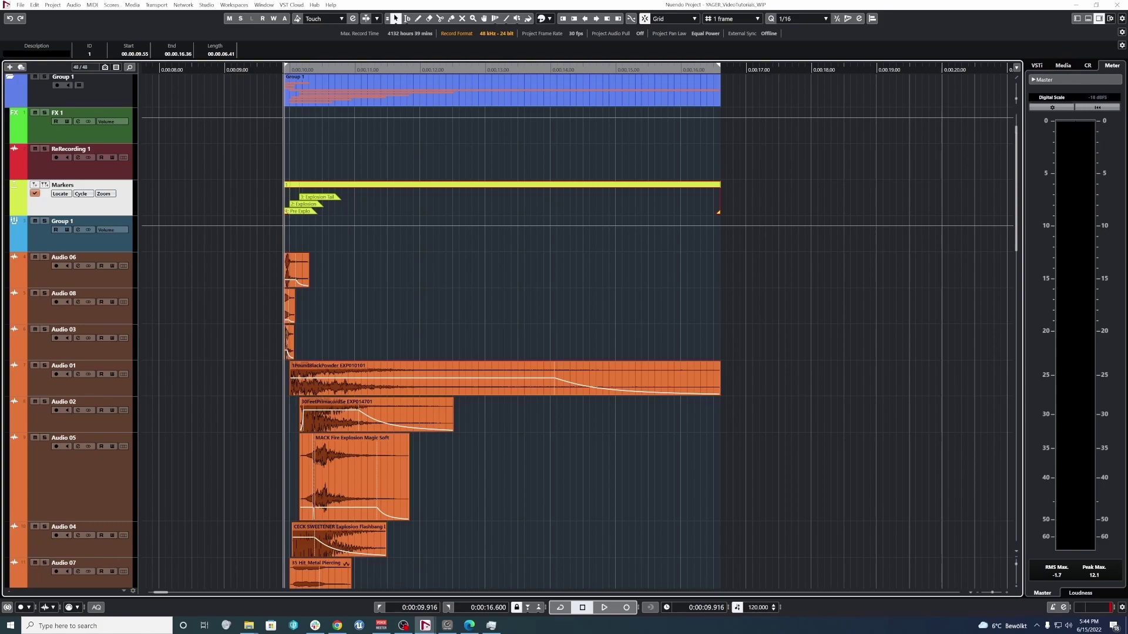
pyautogui.write('IMP')
pyautogui.write('_Explosion')
pyautogui.write('Shell')
pyautogui.press('Return')
pyautogui.click(486, 289)
# Step: Try to copy the explosion's cycle marker and its three stage markers 10 seconds later on the timeline
pyautogui.scroll(-5, 487, 288)
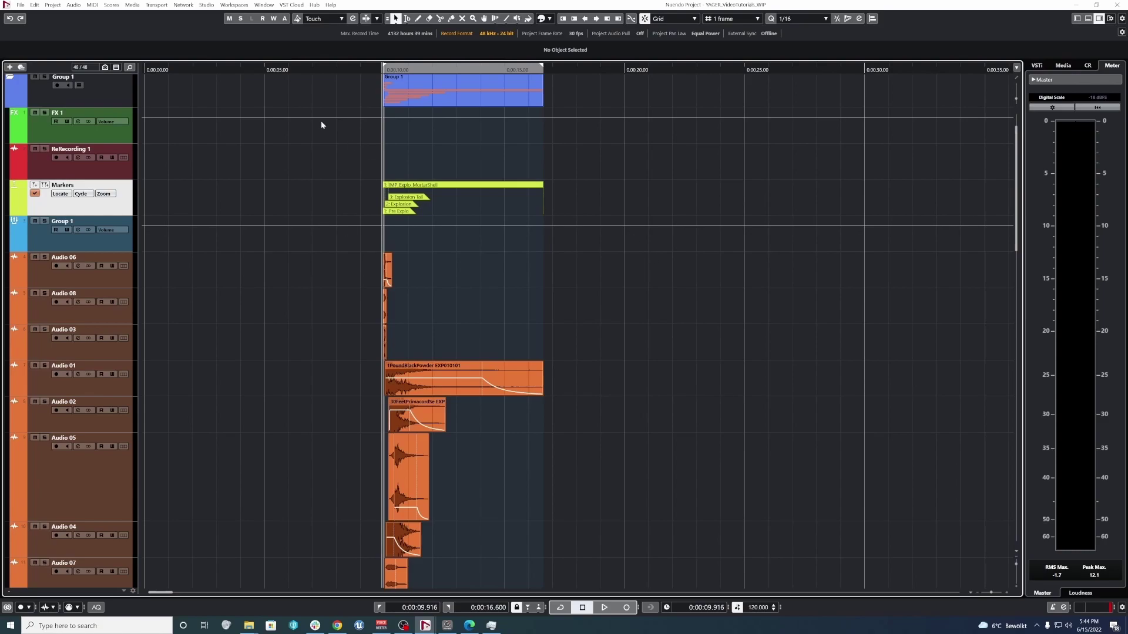
pyautogui.moveTo(582, 151); pyautogui.dragTo(372, 217)
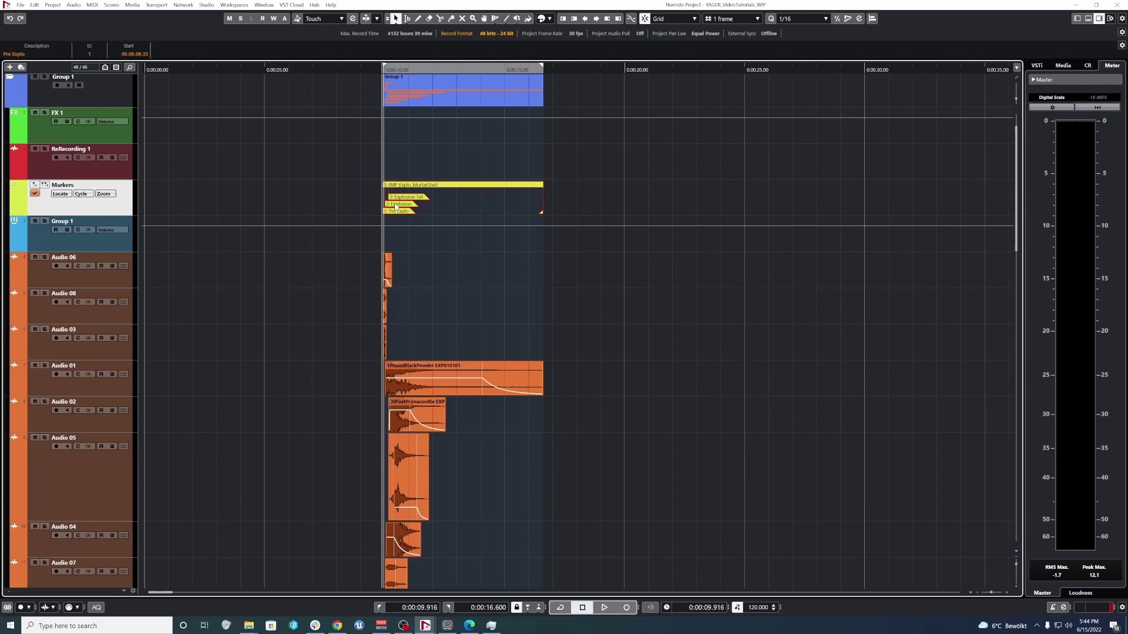
pyautogui.doubleClick(478, 208)
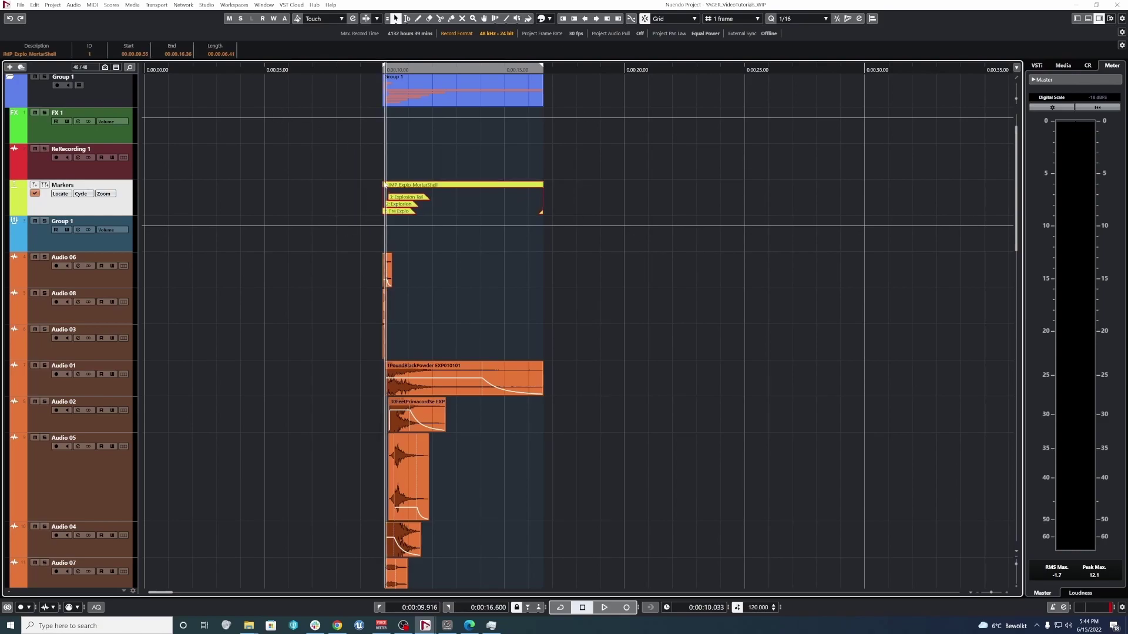
pyautogui.scroll(1, 401, 207)
pyautogui.scroll(-1, 388, 201)
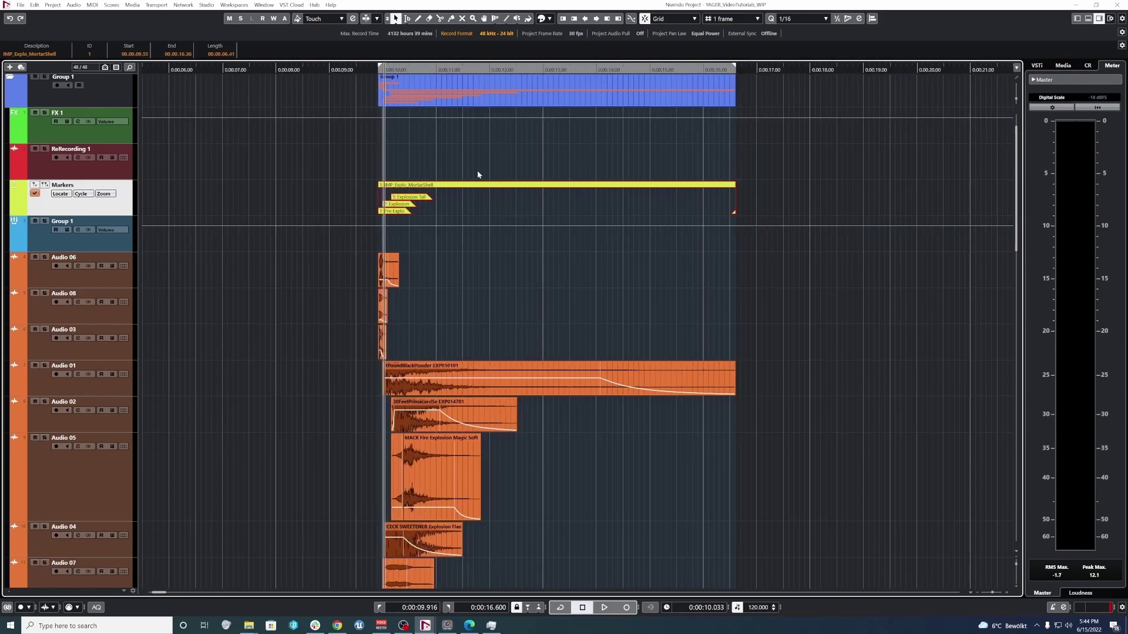
pyautogui.scroll(-1, 479, 175)
pyautogui.moveTo(440, 206); pyautogui.dragTo(732, 206)
# Step: Set the grid to 1 second and copy the cycle marker with its three stage markers to the explosion slot at 20 seconds
pyautogui.click(731, 18)
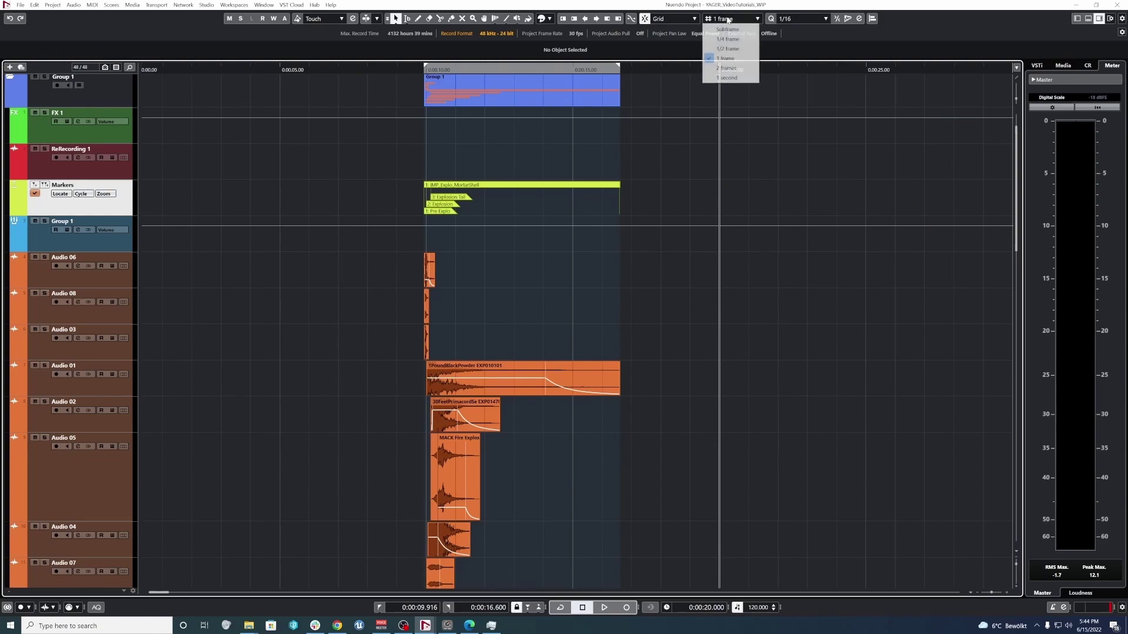
pyautogui.click(726, 75)
pyautogui.moveTo(637, 191)
pyautogui.mouseDown()
pyautogui.moveTo(433, 213)
pyautogui.moveTo(728, 208)
pyautogui.mouseUp()
pyautogui.scroll(-2, 756, 289)
pyautogui.hscroll(2, 756, 288)
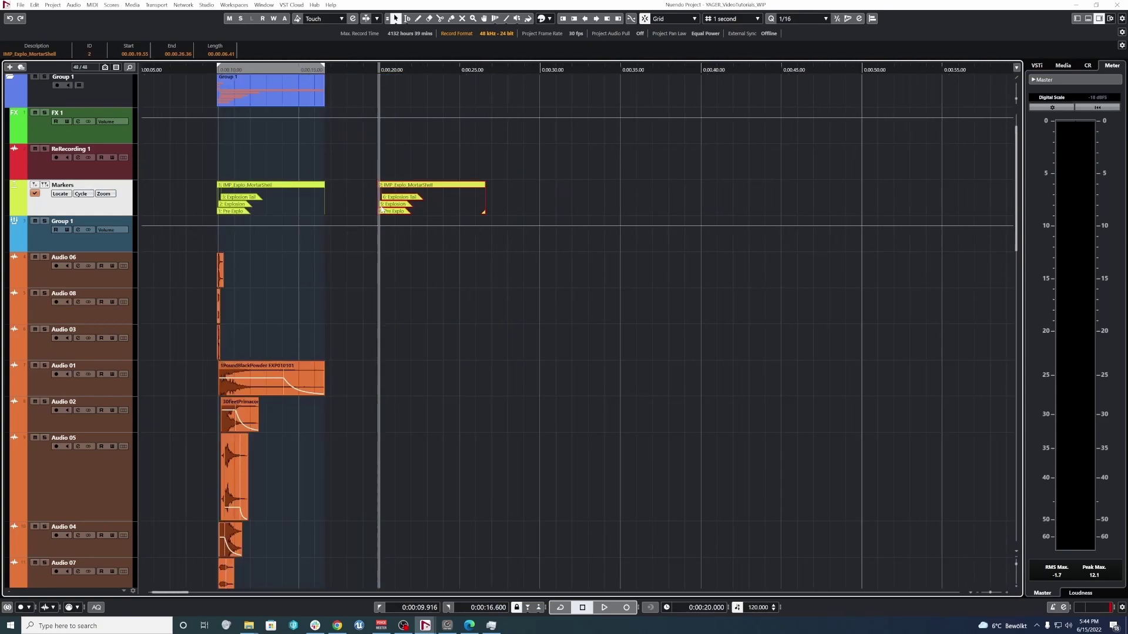
# Step: Make four more copies of the marker set at 10-second intervals, at 30, 40, 50 and 60 seconds
pyautogui.moveTo(391, 205); pyautogui.dragTo(828, 208)
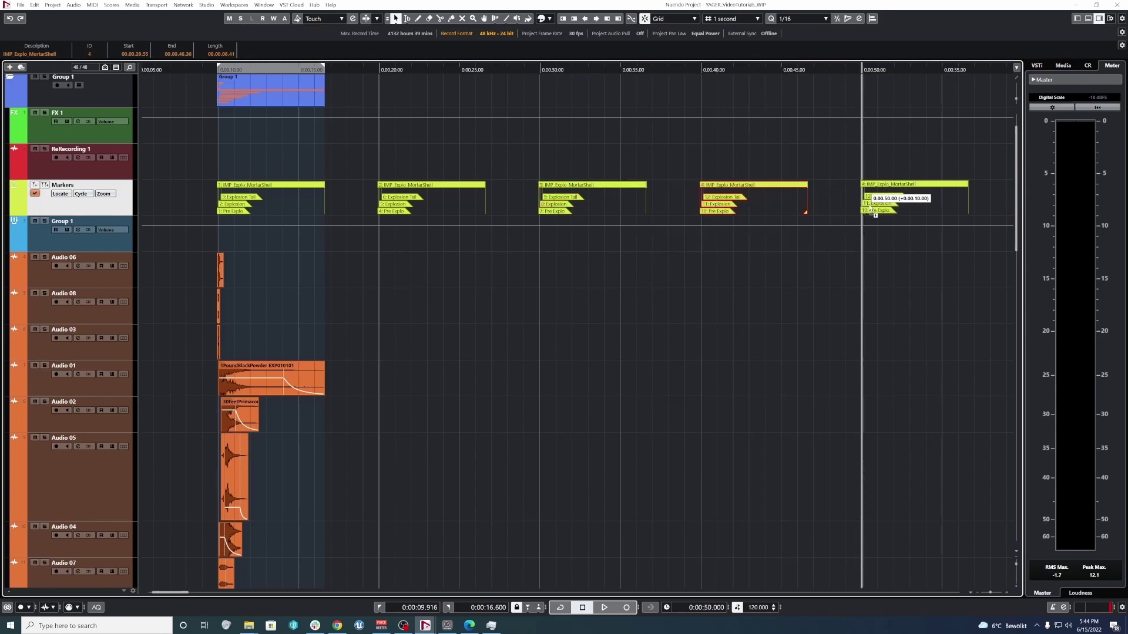
pyautogui.moveTo(875, 215); pyautogui.dragTo(875, 214)
pyautogui.press('g')
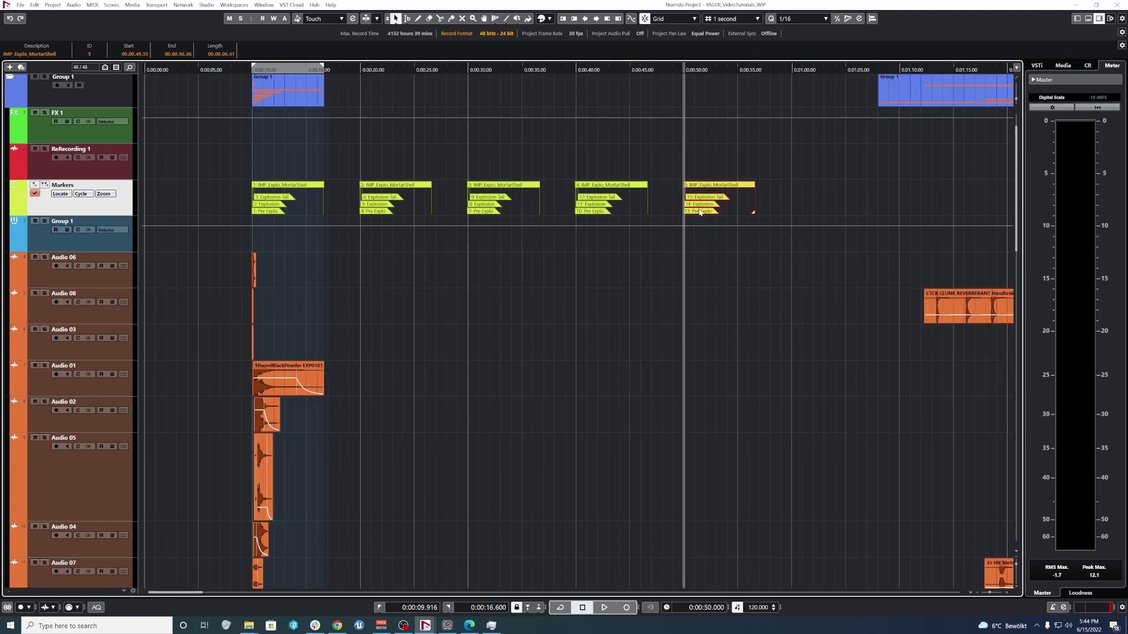
pyautogui.moveTo(698, 210); pyautogui.dragTo(803, 213)
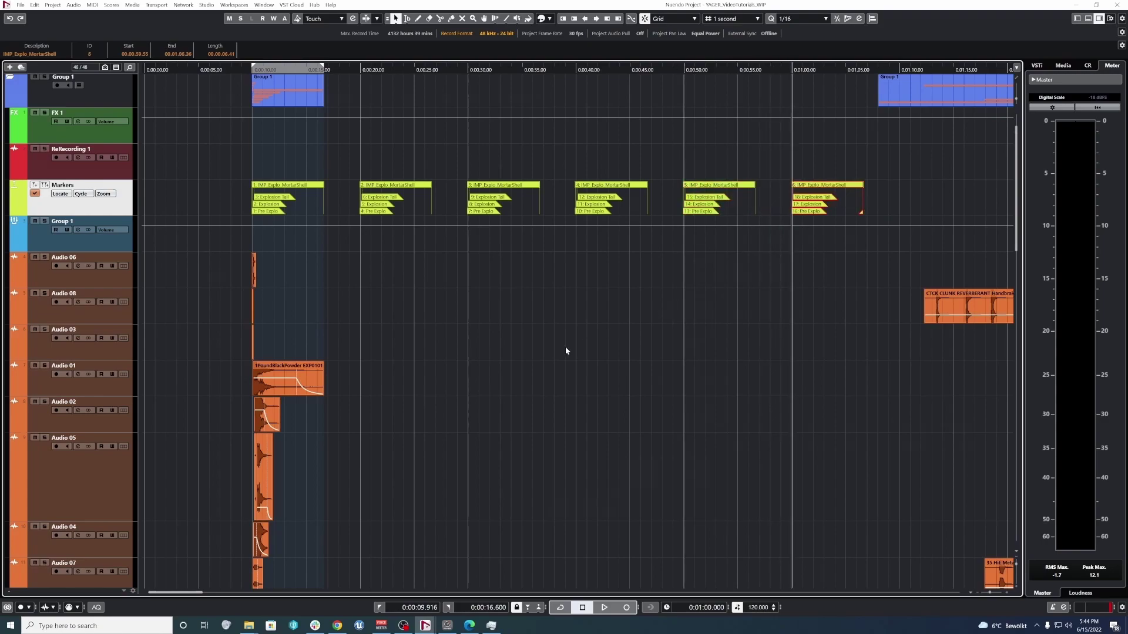
pyautogui.moveTo(475, 163); pyautogui.dragTo(166, 520)
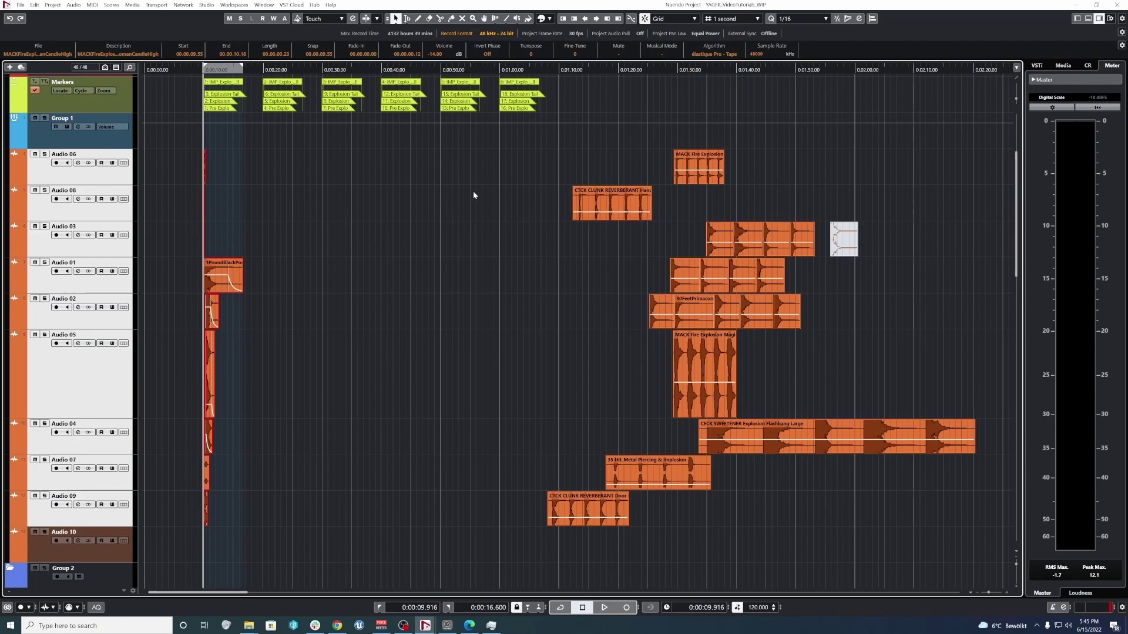
pyautogui.moveTo(486, 159); pyautogui.dragTo(799, 530)
pyautogui.click(360, 246)
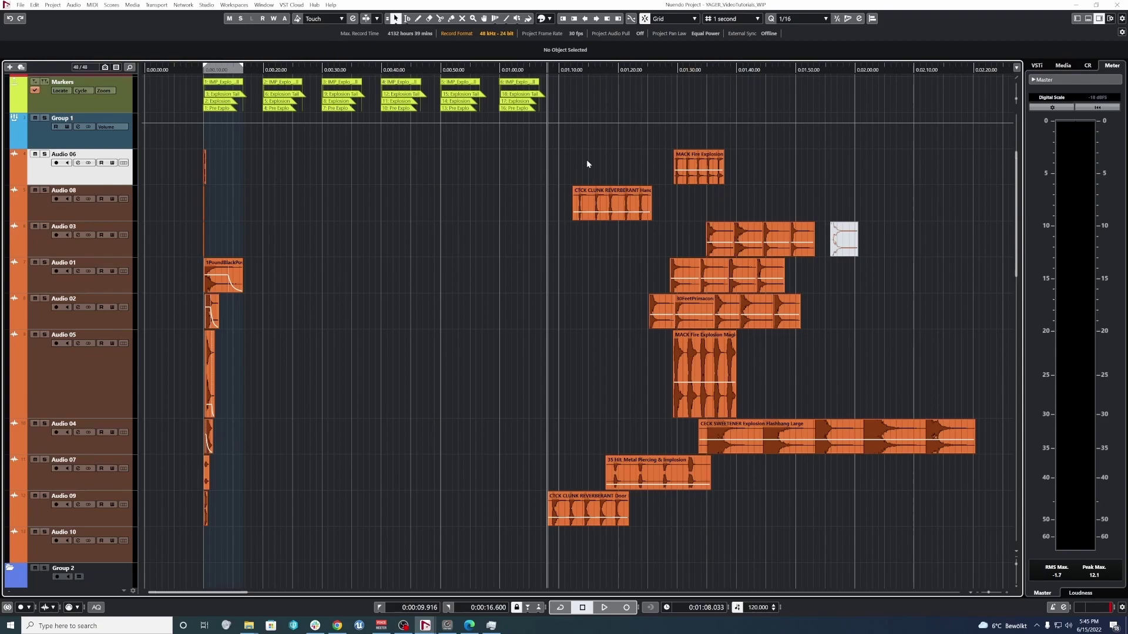
# Step: Match the clip volume of the unedited Audio 06, Audio 08 and Audio 03 recordings to the edited clips on the same tracks
pyautogui.moveTo(357, 161); pyautogui.dragTo(154, 174)
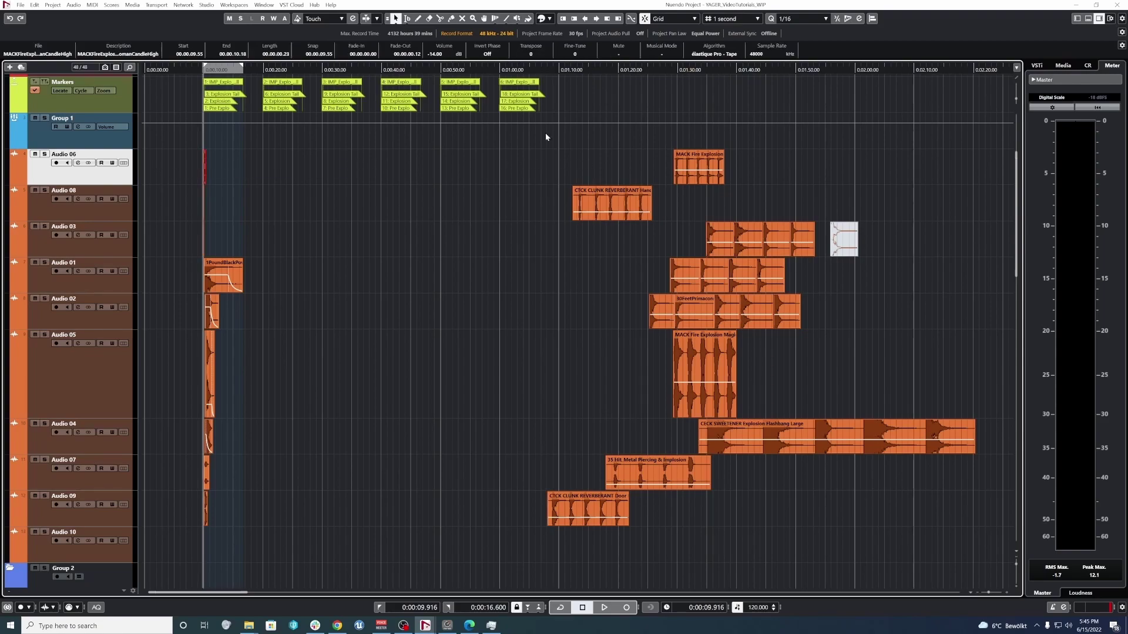
pyautogui.click(705, 166)
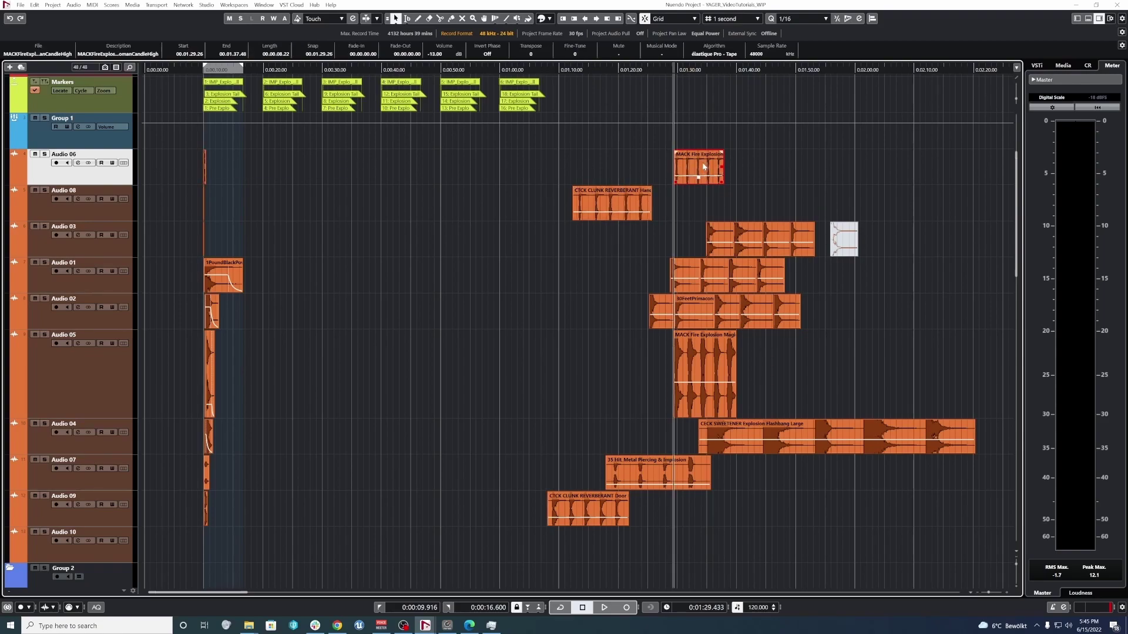
pyautogui.moveTo(267, 203); pyautogui.dragTo(180, 202)
pyautogui.click(606, 204)
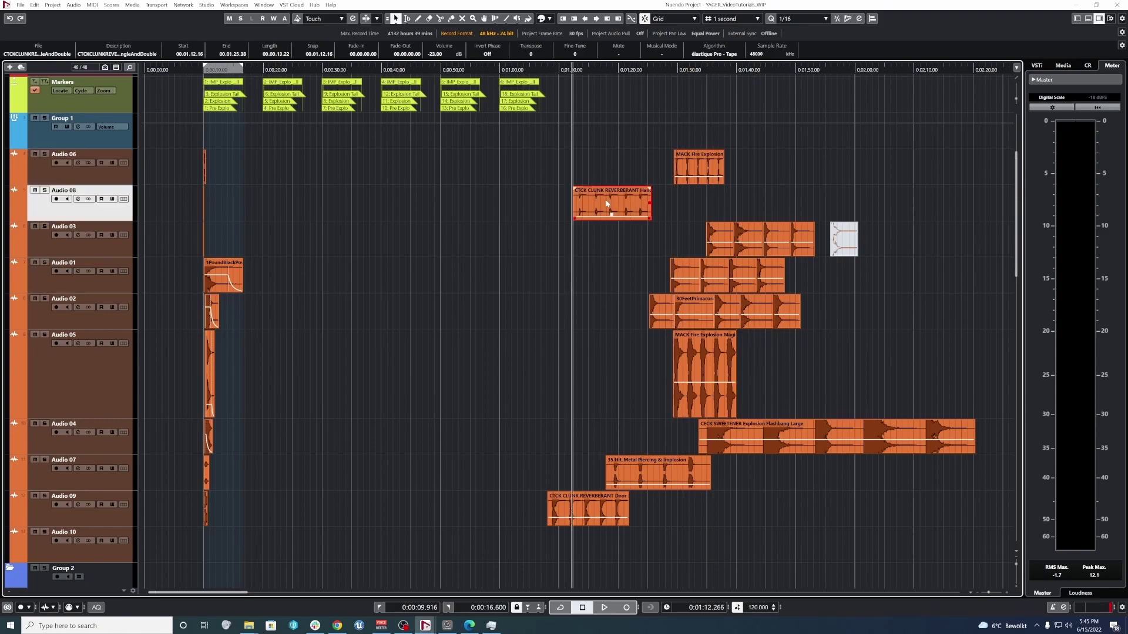
pyautogui.click(191, 248)
pyautogui.moveTo(191, 244); pyautogui.dragTo(226, 238)
pyautogui.moveTo(776, 242); pyautogui.dragTo(776, 246)
# Step: Match the clip volume of the unedited Audio 01 and Audio 02 recordings to the edited clips on those tracks
pyautogui.click(222, 275)
pyautogui.click(771, 279)
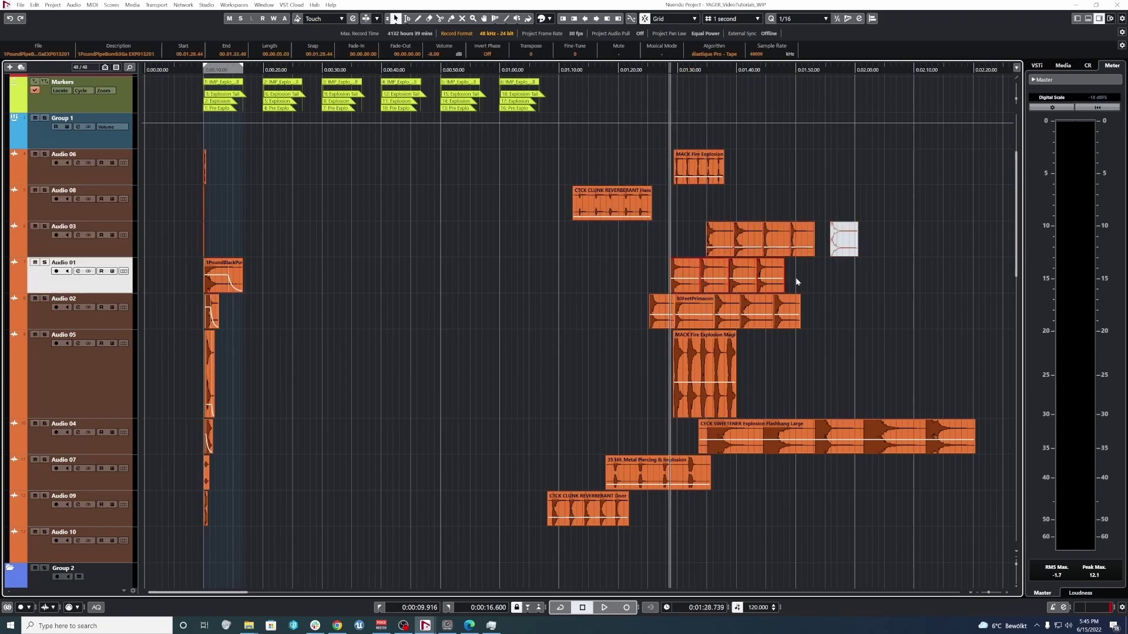
pyautogui.scroll(1, 730, 270)
pyautogui.scroll(-1, 546, 278)
pyautogui.click(222, 275)
pyautogui.click(695, 280)
pyautogui.click(209, 311)
pyautogui.click(807, 317)
pyautogui.click(697, 315)
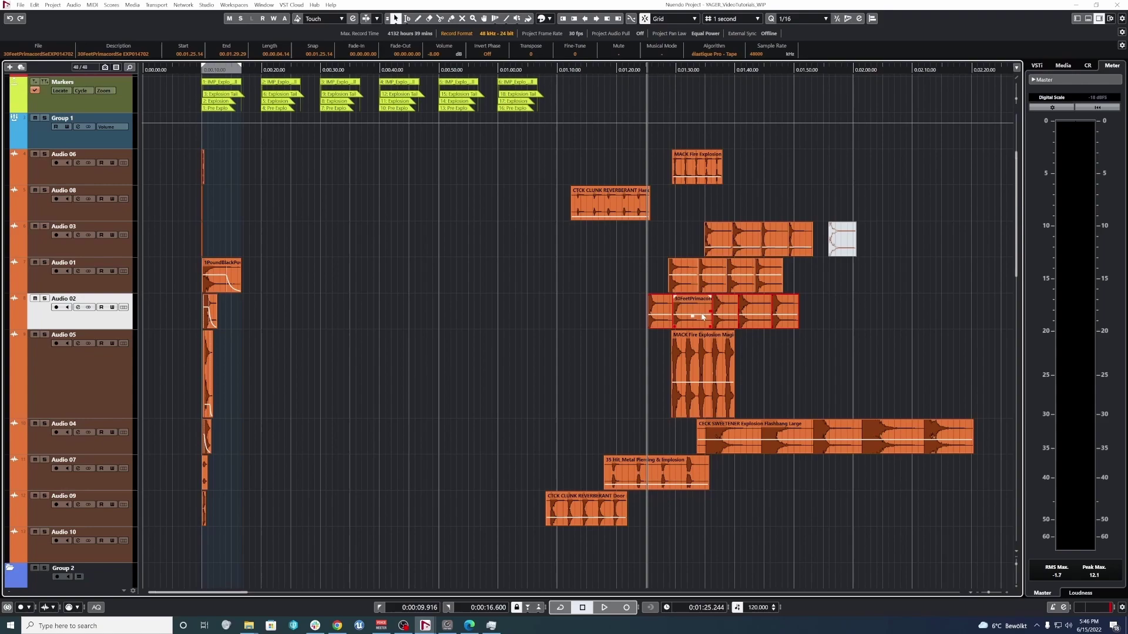
pyautogui.moveTo(695, 314); pyautogui.dragTo(695, 307)
# Step: Match the clip volume of the unedited Audio 05 and Audio 04 recordings to their edited explosion clips
pyautogui.click(152, 369)
pyautogui.click(209, 370)
pyautogui.click(706, 365)
pyautogui.moveTo(703, 382); pyautogui.dragTo(703, 405)
pyautogui.click(207, 437)
pyautogui.click(835, 441)
pyautogui.moveTo(835, 439); pyautogui.dragTo(834, 435)
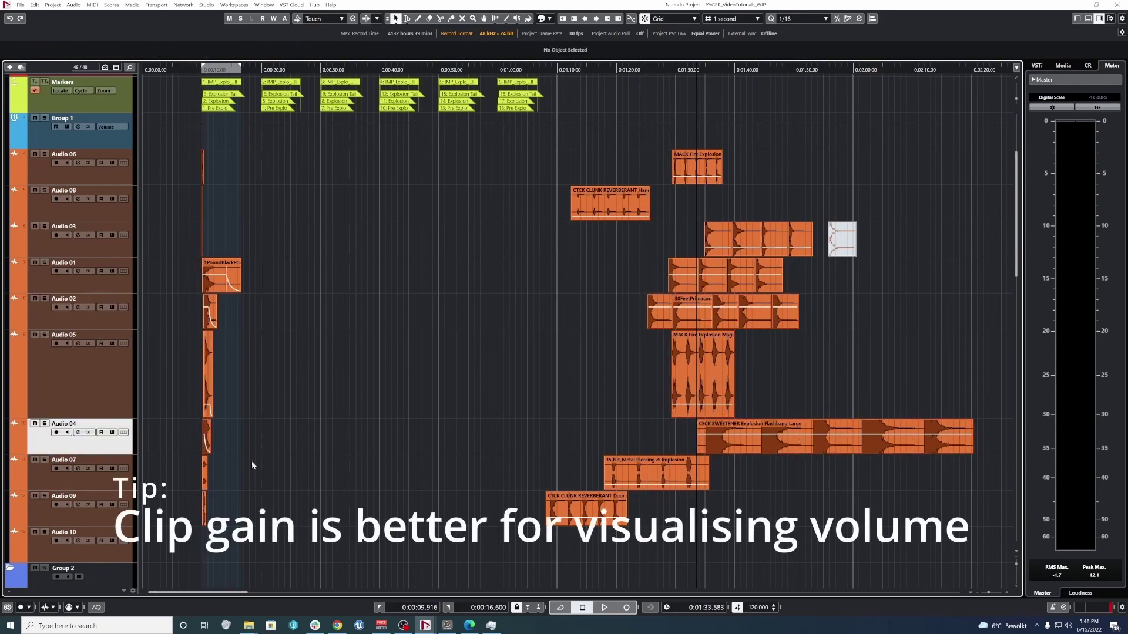
# Step: Match the clip volume of the unedited Audio 07 and Audio 09 recordings to their edited explosion clips
pyautogui.click(204, 473)
pyautogui.click(648, 475)
pyautogui.press('Down')
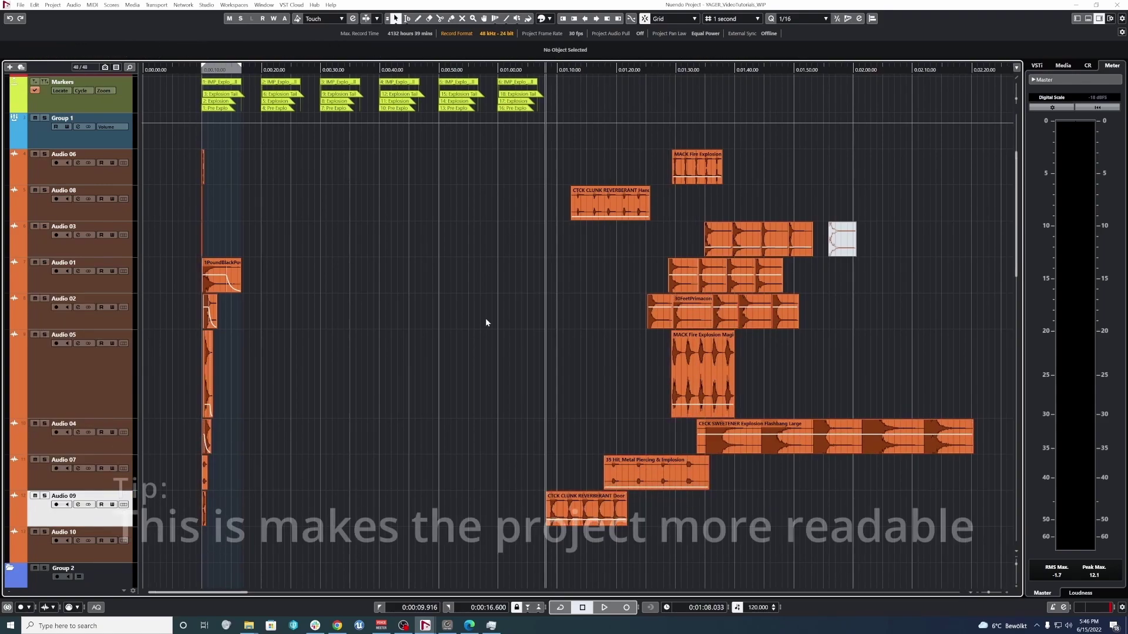
pyautogui.scroll(4, 448, 311)
pyautogui.scroll(-4, 568, 311)
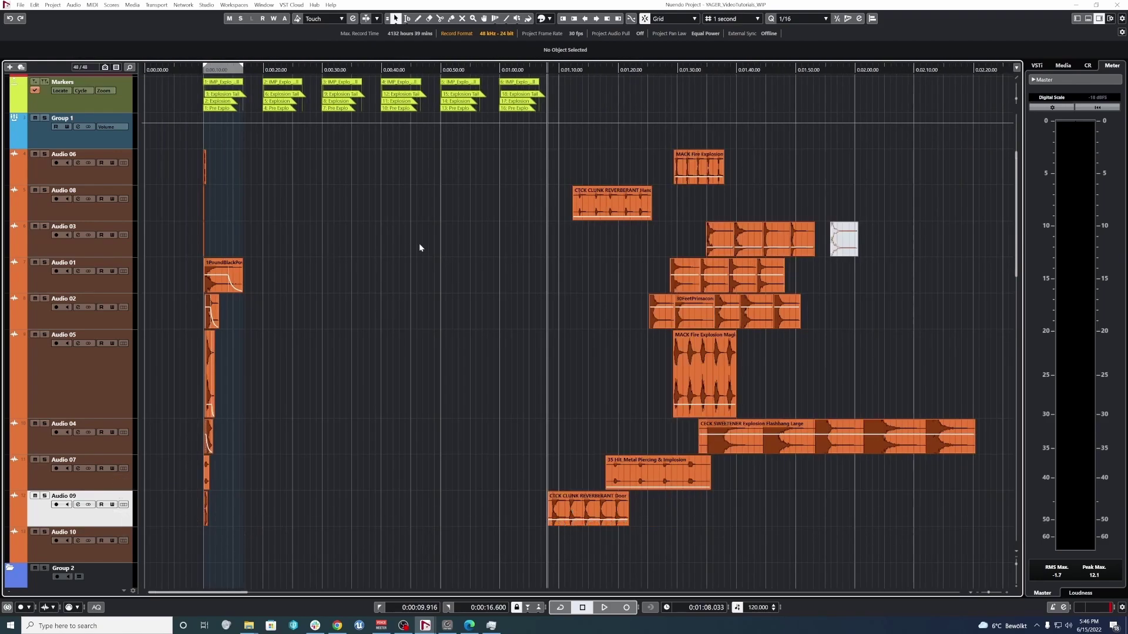
# Step: Distribute the individual Audio 03, Audio 01 and Audio 02 variations to the marker sets at 20, 30, 40, 50 and 60 seconds
pyautogui.moveTo(723, 246); pyautogui.dragTo(281, 246)
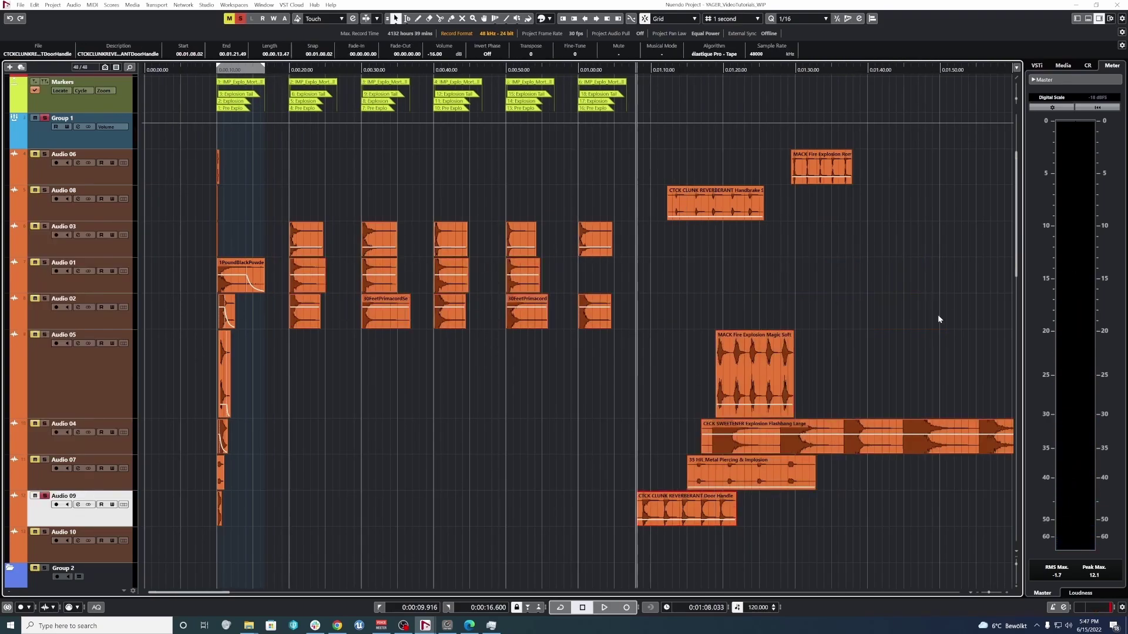
pyautogui.moveTo(656, 239); pyautogui.dragTo(189, 325)
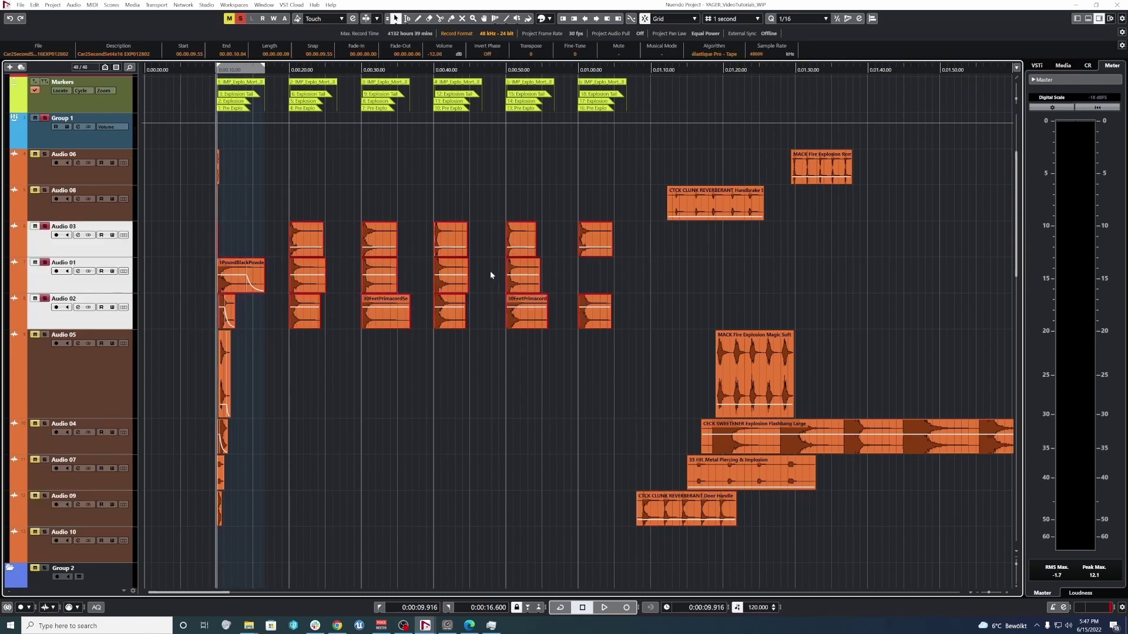
pyautogui.click(558, 198)
pyautogui.moveTo(324, 289); pyautogui.dragTo(438, 284)
pyautogui.click(231, 151)
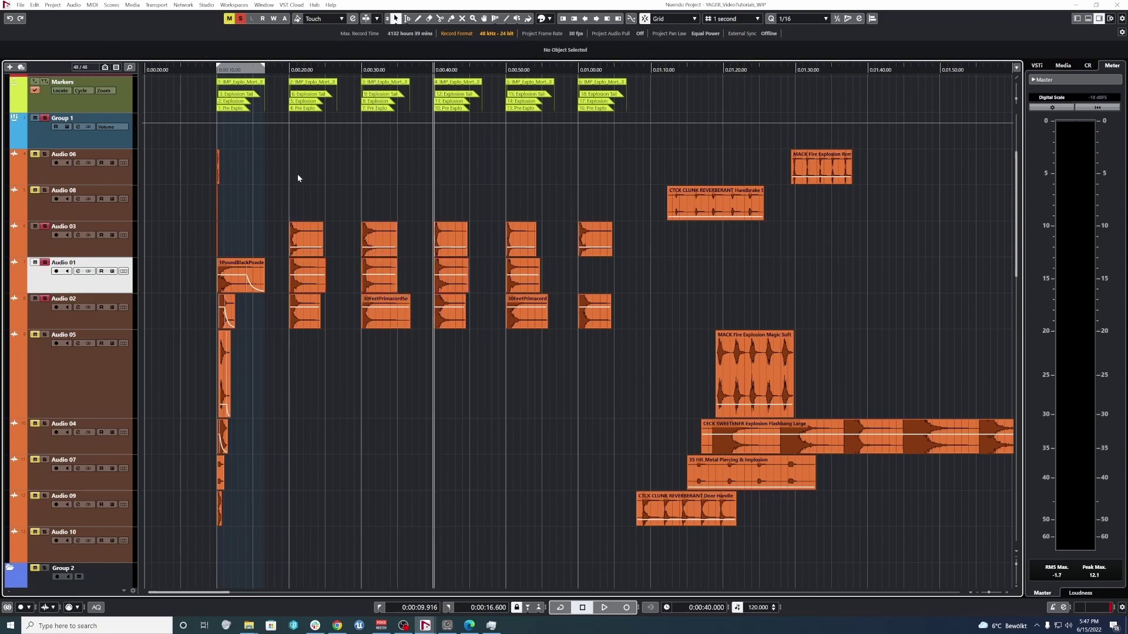
# Step: Copy the edited Audio 06 and Audio 08 pre-explosion clips from the first explosion to 20 seconds
pyautogui.moveTo(634, 159); pyautogui.dragTo(875, 197)
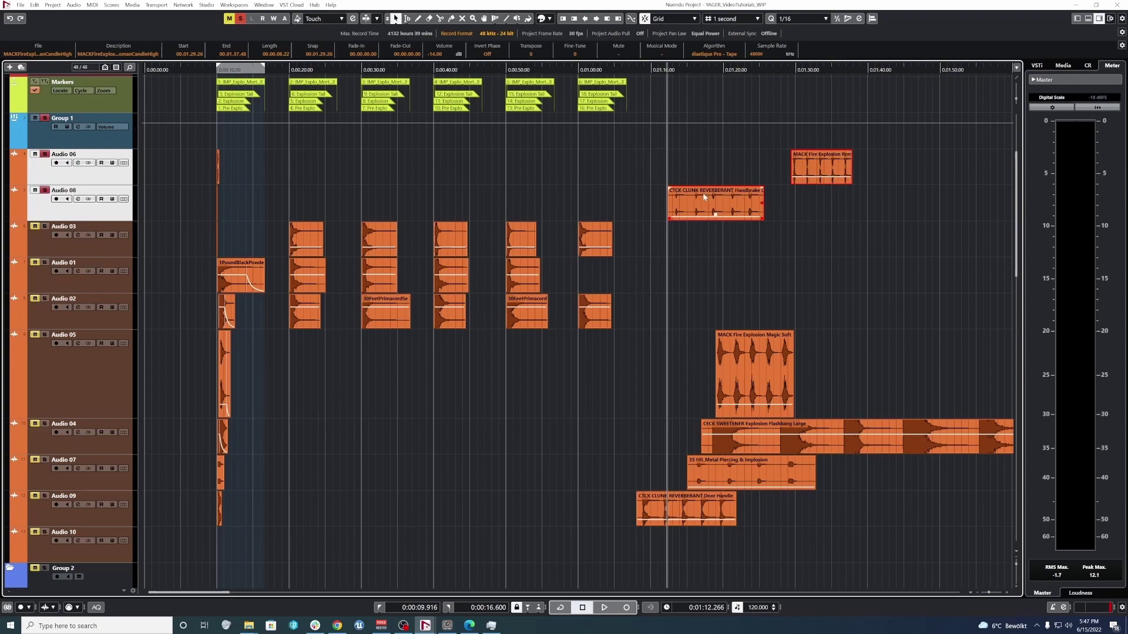
pyautogui.keyDown('ctrl'); pyautogui.scroll(3, 202, 191); pyautogui.keyUp('ctrl')
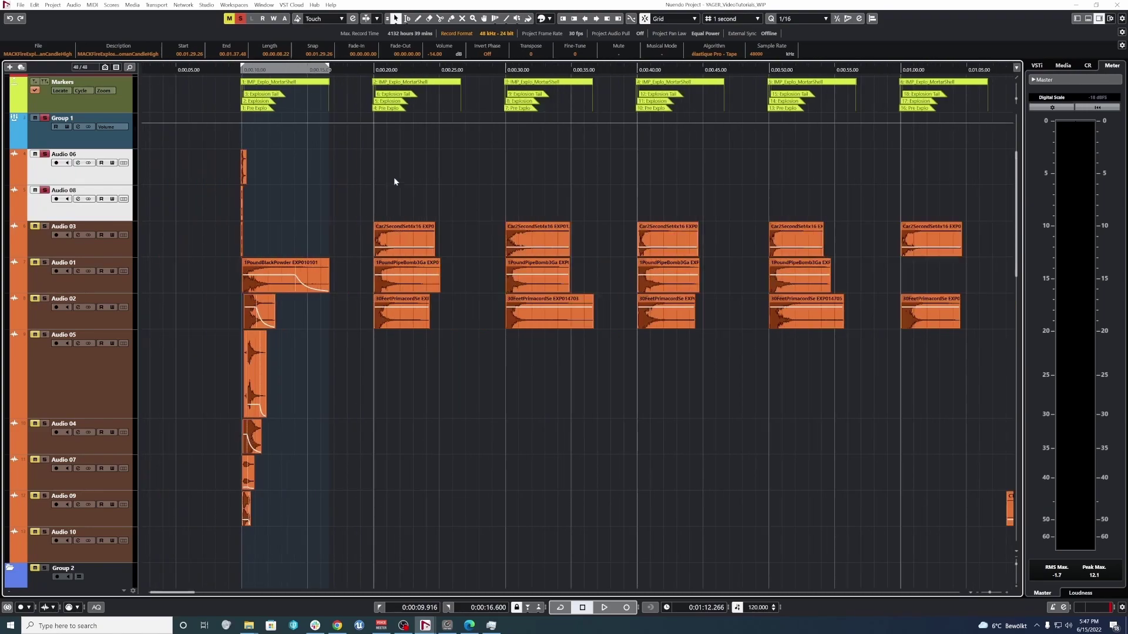
pyautogui.keyDown('ctrl'); pyautogui.scroll(-3, 433, 178); pyautogui.keyUp('ctrl')
pyautogui.keyDown('ctrl'); pyautogui.scroll(6, 273, 206); pyautogui.keyUp('ctrl')
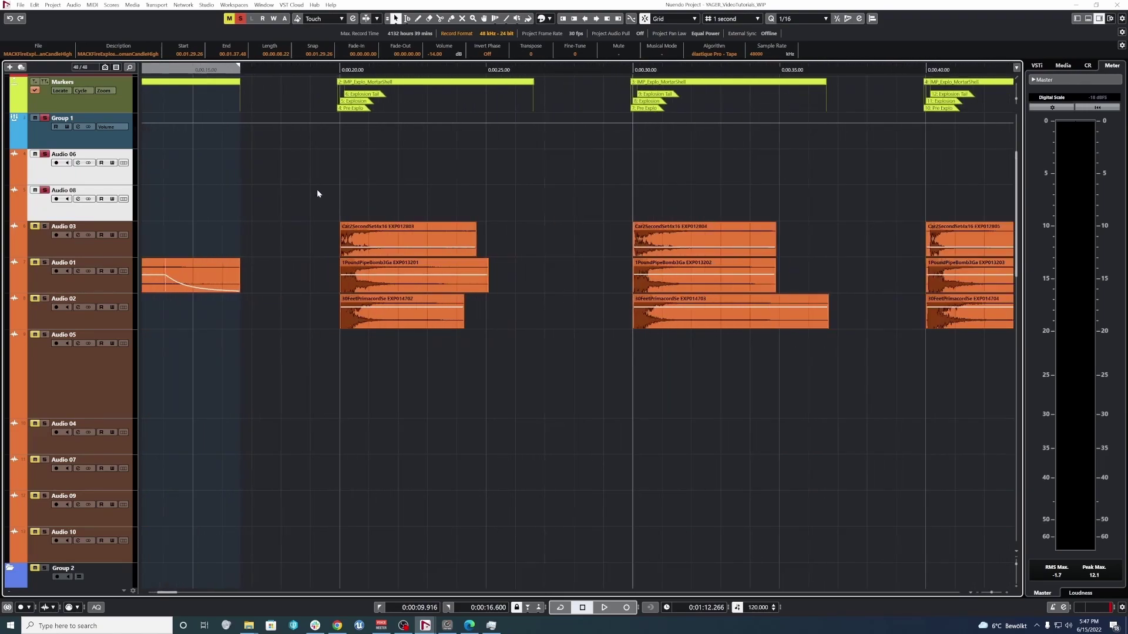
pyautogui.hscroll(-3, 329, 190)
pyautogui.keyDown('ctrl'); pyautogui.scroll(4, 350, 185); pyautogui.keyUp('ctrl')
pyautogui.moveTo(379, 166); pyautogui.dragTo(233, 208)
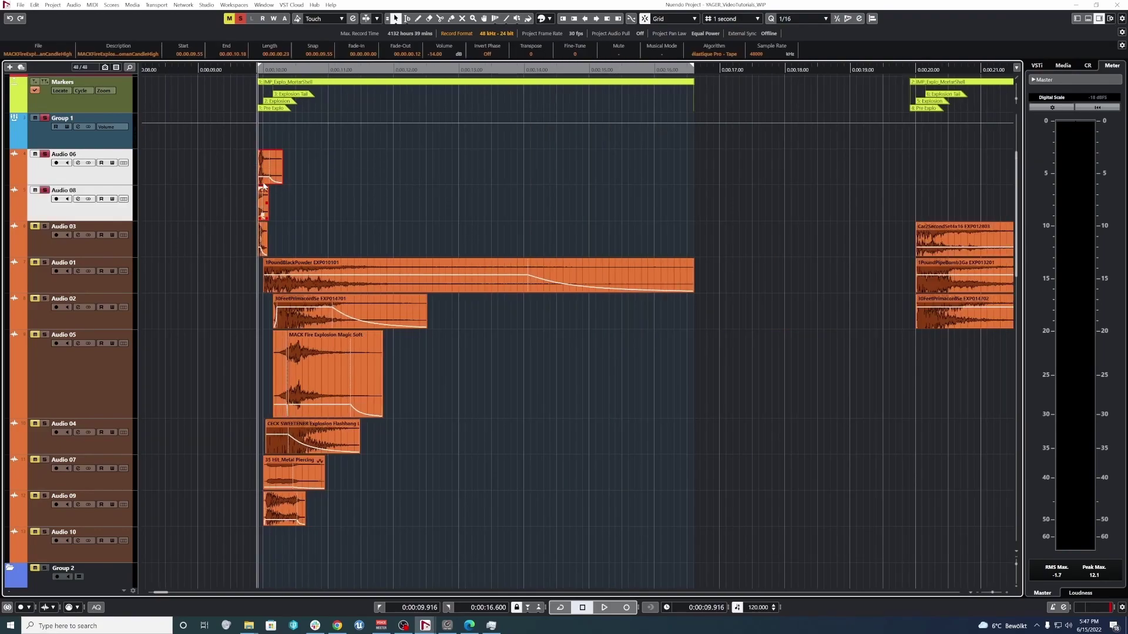
pyautogui.keyDown('ctrl'); pyautogui.scroll(2, 302, 167); pyautogui.keyUp('ctrl')
pyautogui.keyDown('ctrl'); pyautogui.scroll(-4, 302, 167); pyautogui.keyUp('ctrl')
pyautogui.moveTo(355, 164); pyautogui.dragTo(283, 207)
pyautogui.hotkey('ctrl', 'v')
pyautogui.keyDown('ctrl'); pyautogui.scroll(6, 608, 198); pyautogui.keyUp('ctrl')
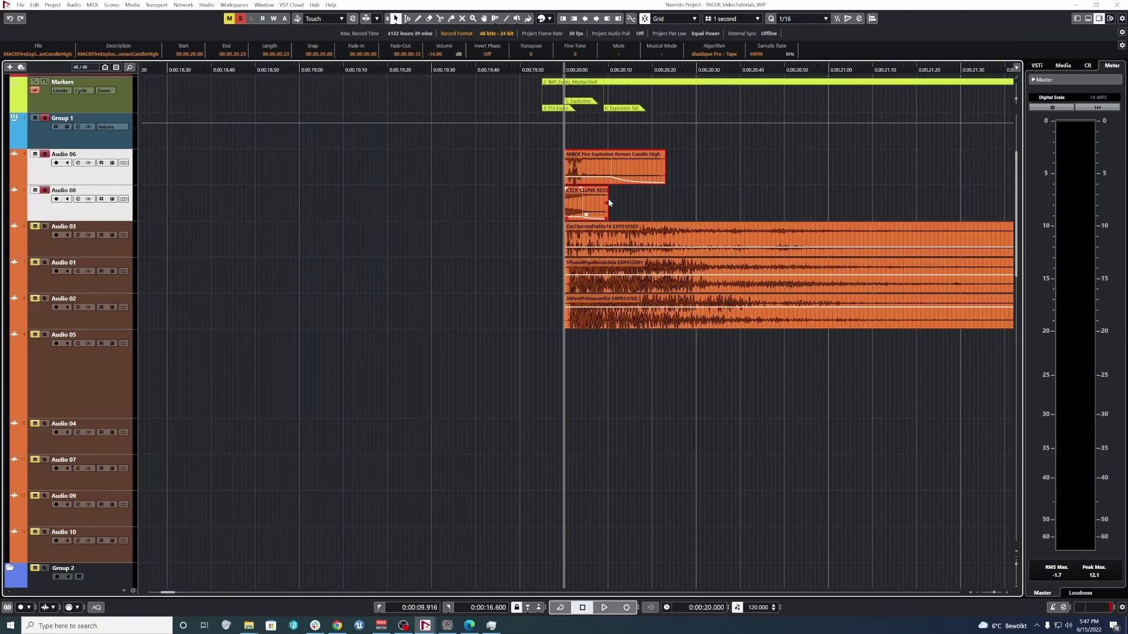
# Step: Set the grid to 1 frame and move the copied Audio 06 and Audio 08 clips to start at the second Pre Explo marker
pyautogui.press('s')
pyautogui.keyDown('ctrl'); pyautogui.scroll(3, 607, 188); pyautogui.keyUp('ctrl')
pyautogui.moveTo(621, 159); pyautogui.dragTo(362, 162)
pyautogui.click(731, 19)
pyautogui.click(725, 43)
pyautogui.press('l')
pyautogui.click(618, 160)
pyautogui.keyDown('ctrl'); pyautogui.scroll(-5, 534, 227); pyautogui.keyUp('ctrl')
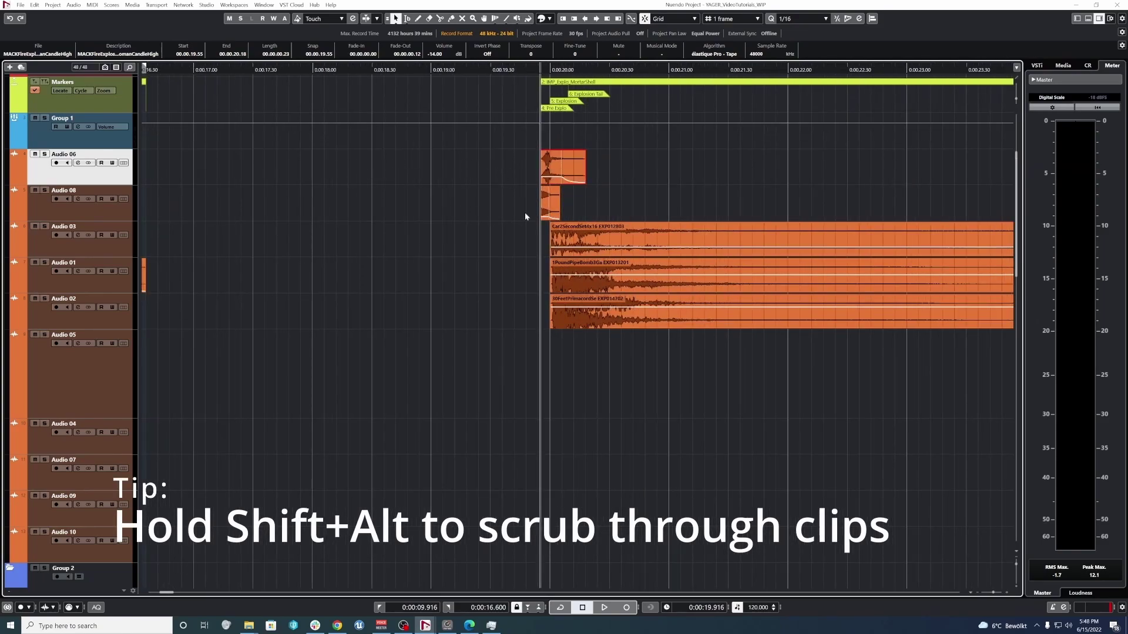
# Step: Slip the contents of the Audio 08 clip at 20 seconds to another variation from its source recording
pyautogui.keyDown('ctrl'); pyautogui.scroll(3, 523, 214); pyautogui.keyUp('ctrl')
pyautogui.keyDown('alt'); pyautogui.keyDown('shift'); pyautogui.moveTo(574, 213); pyautogui.dragTo(487, 195); pyautogui.keyUp('shift'); pyautogui.keyUp('alt')
pyautogui.keyDown('ctrl'); pyautogui.scroll(-5, 494, 280); pyautogui.keyUp('ctrl')
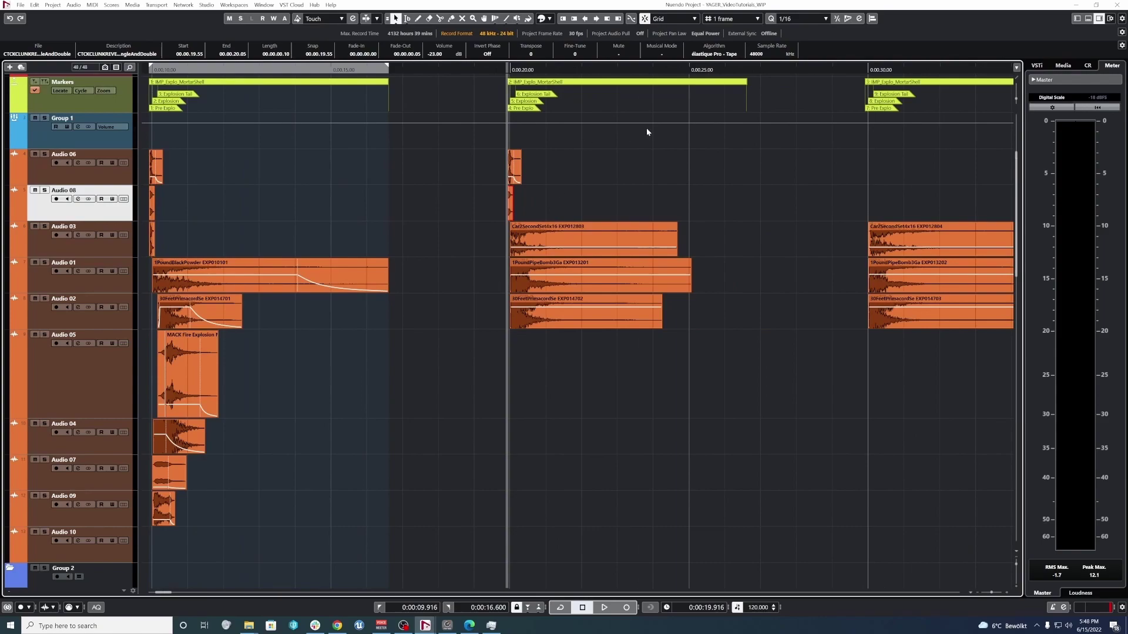
# Step: Copy the Audio 06 and Audio 08 clips from 20 seconds to the Pre Explo marker at 30 seconds
pyautogui.moveTo(621, 142); pyautogui.dragTo(439, 201)
pyautogui.hotkey('ctrl', 'c')
pyautogui.hotkey('shift', 'n')
pyautogui.hotkey('shift', 'n')
pyautogui.hotkey('shift', 'n')
pyautogui.hotkey('ctrl', 'v')
# Step: Slip the contents of the Audio 06 and Audio 08 clips at 30 seconds to different variations
pyautogui.keyDown('ctrl'); pyautogui.scroll(6, 611, 173); pyautogui.keyUp('ctrl')
pyautogui.moveTo(605, 173)
pyautogui.keyDown('alt'); pyautogui.keyDown('shift'); pyautogui.mouseDown()
pyautogui.moveTo(317, 190)
pyautogui.moveTo(588, 169)
pyautogui.mouseUp(); pyautogui.keyUp('shift'); pyautogui.keyUp('alt')
pyautogui.click(529, 203)
pyautogui.keyDown('ctrl'); pyautogui.scroll(-3, 479, 206); pyautogui.keyUp('ctrl')
pyautogui.keyDown('alt'); pyautogui.keyDown('shift'); pyautogui.moveTo(493, 205); pyautogui.dragTo(382, 217); pyautogui.keyUp('shift'); pyautogui.keyUp('alt')
pyautogui.keyDown('ctrl'); pyautogui.scroll(-4, 481, 199); pyautogui.keyUp('ctrl')
pyautogui.click(644, 154)
pyautogui.keyDown('ctrl'); pyautogui.scroll(-2, 646, 155); pyautogui.keyUp('ctrl')
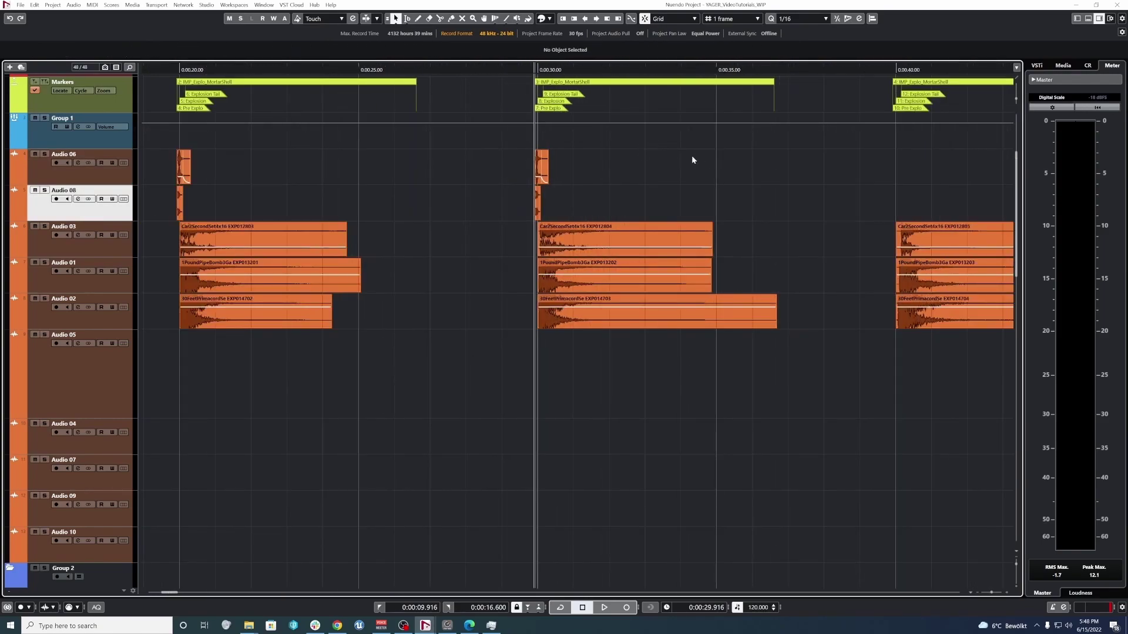
# Step: Copy the Audio 06 and Audio 08 clips from 30 seconds to 40 seconds and align them with the Pre Explo marker
pyautogui.moveTo(615, 162); pyautogui.dragTo(523, 201)
pyautogui.keyDown('alt'); pyautogui.moveTo(539, 164); pyautogui.dragTo(896, 163); pyautogui.keyUp('alt')
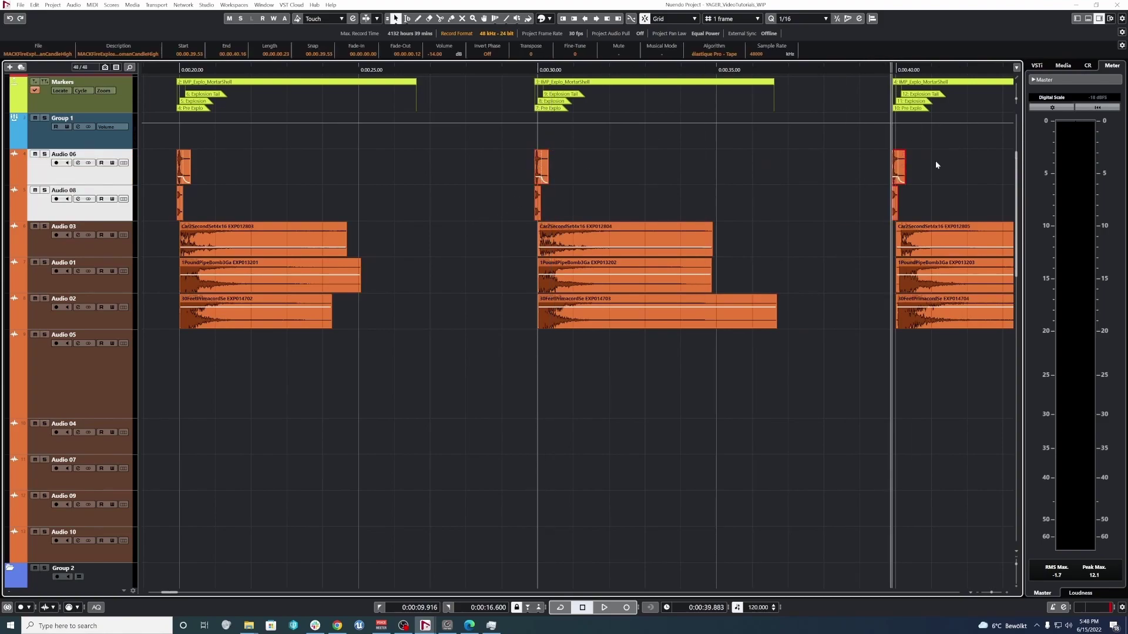
pyautogui.keyDown('ctrl'); pyautogui.scroll(5, 935, 162); pyautogui.keyUp('ctrl')
pyautogui.keyDown('ctrl'); pyautogui.scroll(3, 888, 162); pyautogui.keyUp('ctrl')
pyautogui.moveTo(605, 158); pyautogui.dragTo(616, 157)
# Step: Slip the contents of the Audio 06 and Audio 08 clips at 40 seconds to different variations
pyautogui.keyDown('ctrl'); pyautogui.scroll(5, 580, 309); pyautogui.keyUp('ctrl')
pyautogui.moveTo(695, 158)
pyautogui.keyDown('alt'); pyautogui.keyDown('shift'); pyautogui.mouseDown()
pyautogui.moveTo(388, 189)
pyautogui.moveTo(160, 195)
pyautogui.mouseUp(); pyautogui.keyUp('shift'); pyautogui.keyUp('alt')
pyautogui.keyDown('ctrl'); pyautogui.scroll(-3, 622, 197); pyautogui.keyUp('ctrl')
# Step: Solo the Audio 06 and Audio 08 tracks and play back their clips at 40 seconds
pyautogui.moveTo(571, 163); pyautogui.dragTo(738, 196)
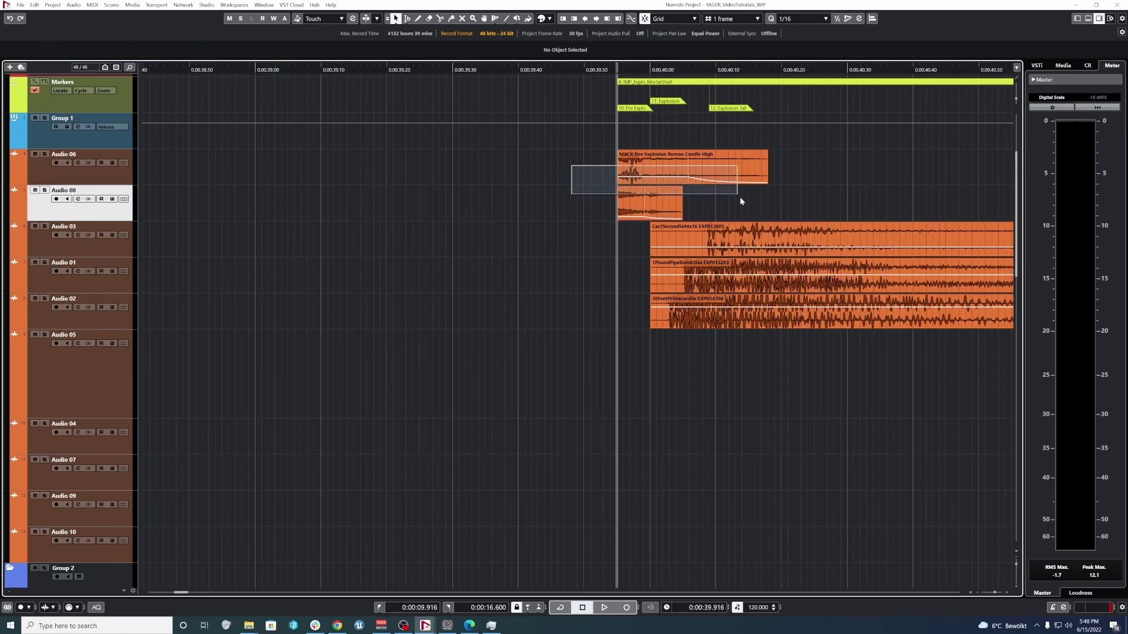
pyautogui.press('s')
pyautogui.press('space')
# Step: Copy the Audio 06 and Audio 08 clips to the Pre Explo markers at 50 and 60 seconds and slip their contents to other variations
pyautogui.keyDown('ctrl'); pyautogui.scroll(-6, 649, 184); pyautogui.keyUp('ctrl')
pyautogui.moveTo(573, 164)
pyautogui.keyDown('alt'); pyautogui.mouseDown()
pyautogui.moveTo(929, 165)
pyautogui.moveTo(409, 181)
pyautogui.moveTo(297, 214)
pyautogui.moveTo(710, 176)
pyautogui.moveTo(690, 146)
pyautogui.moveTo(346, 218)
pyautogui.mouseUp(); pyautogui.keyUp('alt')
pyautogui.keyDown('ctrl'); pyautogui.scroll(4, 626, 179); pyautogui.keyUp('ctrl')
pyautogui.keyDown('ctrl'); pyautogui.scroll(-3, 499, 157); pyautogui.keyUp('ctrl')
pyautogui.press('space')
pyautogui.keyDown('ctrl'); pyautogui.scroll(-5, 420, 166); pyautogui.keyUp('ctrl')
pyautogui.keyDown('ctrl'); pyautogui.scroll(5, 546, 167); pyautogui.keyUp('ctrl')
pyautogui.scroll(-3, 297, 214)
pyautogui.scroll(3, 710, 176)
pyautogui.press('space')
pyautogui.keyDown('alt'); pyautogui.keyDown('shift'); pyautogui.moveTo(734, 203); pyautogui.dragTo(611, 229); pyautogui.keyUp('shift'); pyautogui.keyUp('alt')
pyautogui.click(733, 168)
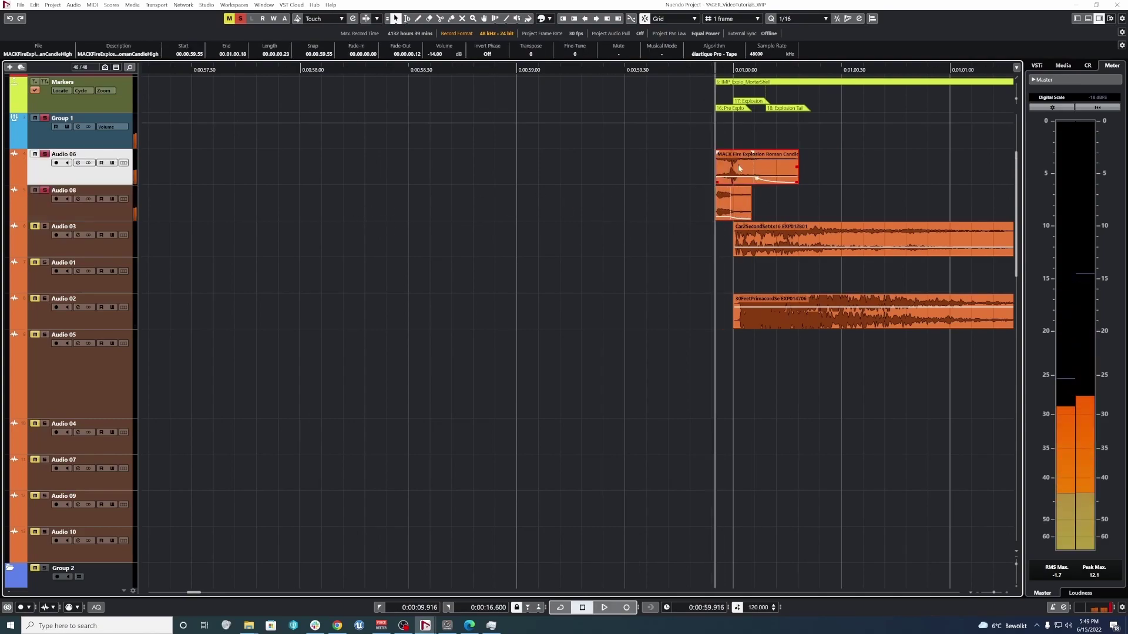
pyautogui.moveTo(816, 206); pyautogui.dragTo(734, 168)
# Step: Solo Audio 03 and trim its 20-second clip to a short section starting at the second Pre Explo marker
pyautogui.keyDown('ctrl'); pyautogui.scroll(-8, 734, 176); pyautogui.keyUp('ctrl')
pyautogui.keyDown('ctrl'); pyautogui.scroll(-5, 752, 217); pyautogui.keyUp('ctrl')
pyautogui.click(233, 235)
pyautogui.keyDown('ctrl'); pyautogui.scroll(5, 233, 235); pyautogui.keyUp('ctrl')
pyautogui.moveTo(873, 251); pyautogui.dragTo(693, 250)
pyautogui.keyDown('ctrl'); pyautogui.scroll(4, 607, 333); pyautogui.keyUp('ctrl')
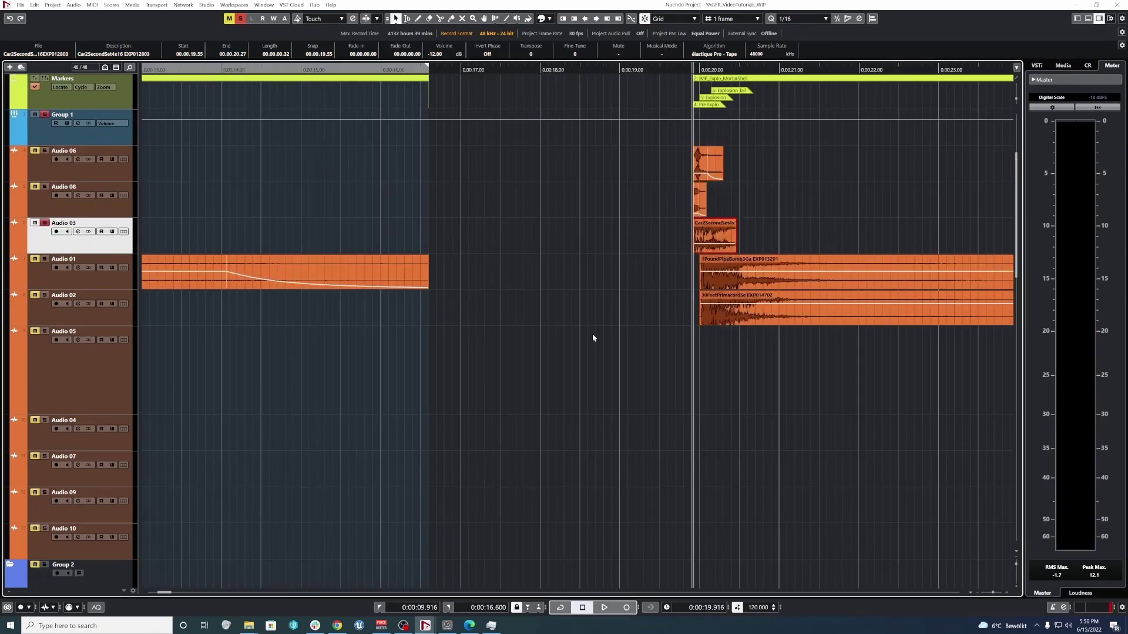
# Step: Shorten the Audio 03 clips at 30 and 40 seconds, starting the 40-second clip at its Pre Explo marker
pyautogui.moveTo(948, 250); pyautogui.dragTo(636, 250)
pyautogui.keyDown('ctrl'); pyautogui.scroll(-5, 849, 244); pyautogui.keyUp('ctrl')
pyautogui.keyDown('ctrl'); pyautogui.scroll(5, 605, 236); pyautogui.keyUp('ctrl')
pyautogui.scroll(4, 728, 236)
pyautogui.moveTo(793, 251); pyautogui.dragTo(617, 251)
pyautogui.scroll(-6, 587, 241)
pyautogui.scroll(6, 822, 251)
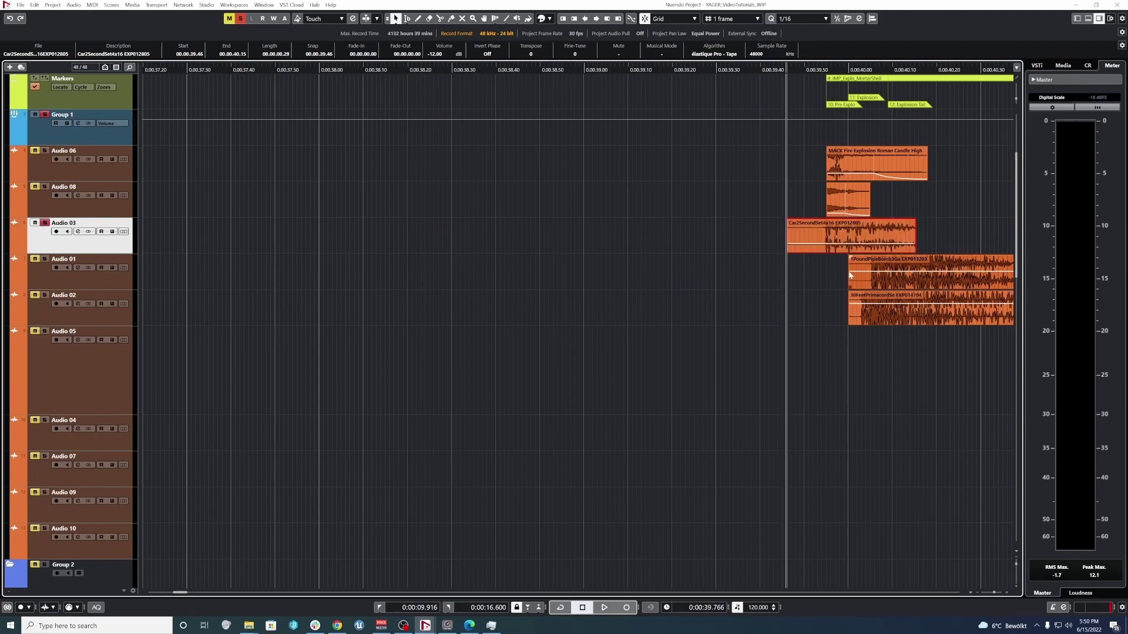
pyautogui.moveTo(786, 250); pyautogui.dragTo(826, 250)
pyautogui.moveTo(895, 251); pyautogui.dragTo(798, 222)
# Step: Open the Audio 03 clip at 50 seconds in the sample editor and trim it to a short section with a fade-out
pyautogui.scroll(-6, 822, 253)
pyautogui.keyDown('ctrl'); pyautogui.scroll(10, 852, 386); pyautogui.keyUp('ctrl')
pyautogui.doubleClick(433, 245)
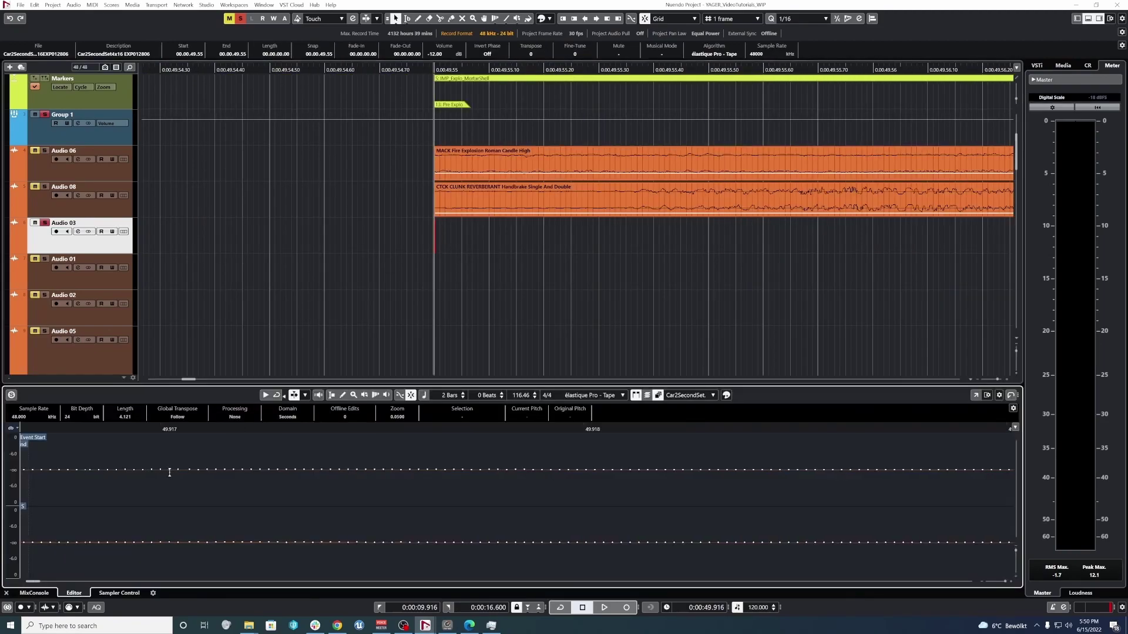
pyautogui.keyDown('ctrl'); pyautogui.scroll(-5, 170, 473); pyautogui.keyUp('ctrl')
pyautogui.press('Delete')
pyautogui.press('Right')
pyautogui.scroll(-10, 482, 283)
pyautogui.hotkey('ctrl', 'z')
pyautogui.scroll(6, 460, 244)
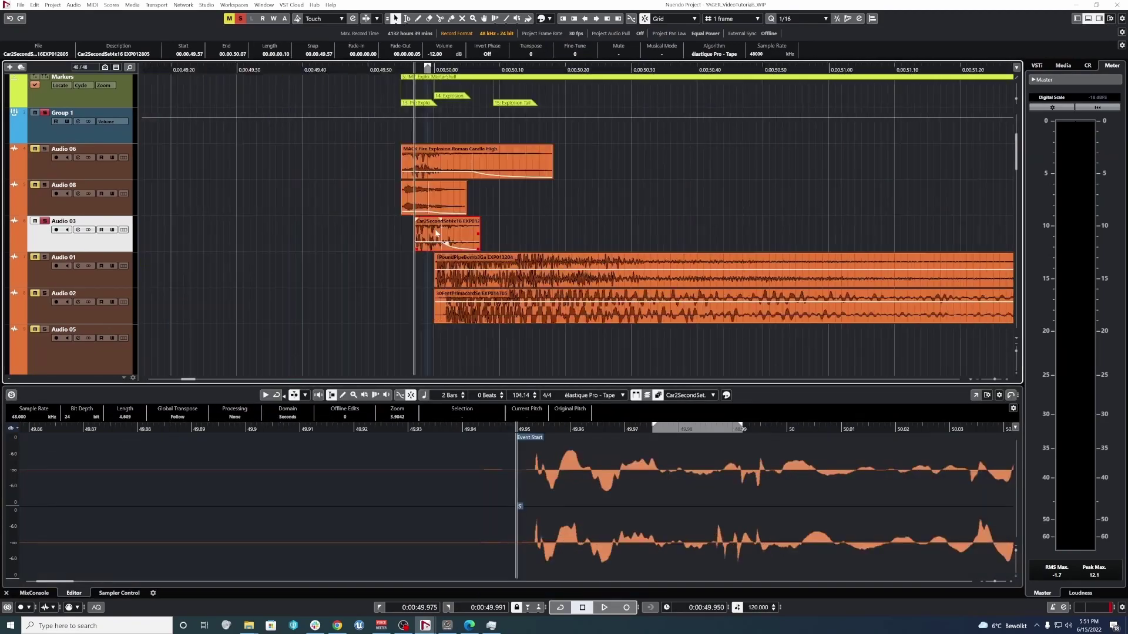
# Step: Start the Audio 03 clip at 60 seconds on its Pre Explo marker and cut it to a short section
pyautogui.scroll(-2, 429, 243)
pyautogui.moveTo(419, 249); pyautogui.dragTo(196, 244)
pyautogui.press('Delete')
pyautogui.scroll(-5, 328, 231)
pyautogui.scroll(-8, 925, 213)
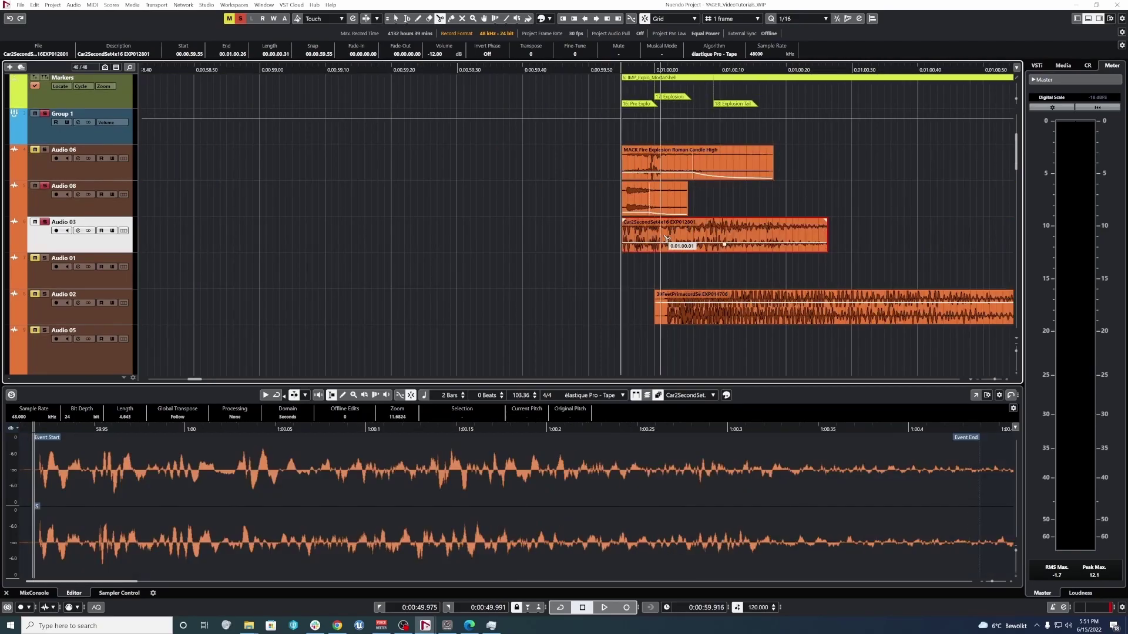
pyautogui.moveTo(428, 161); pyautogui.dragTo(369, 236)
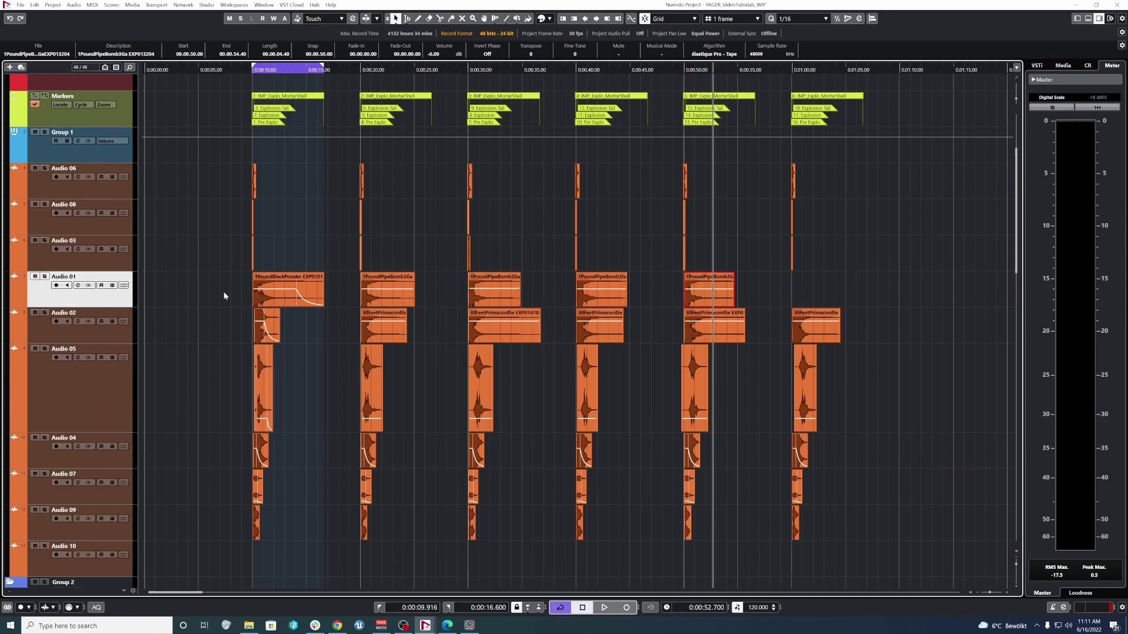
# Step: Examine in the sample editor the repeated hits in the metal recording behind the Audio 07 clips at 40 and 60 seconds
pyautogui.click(280, 292)
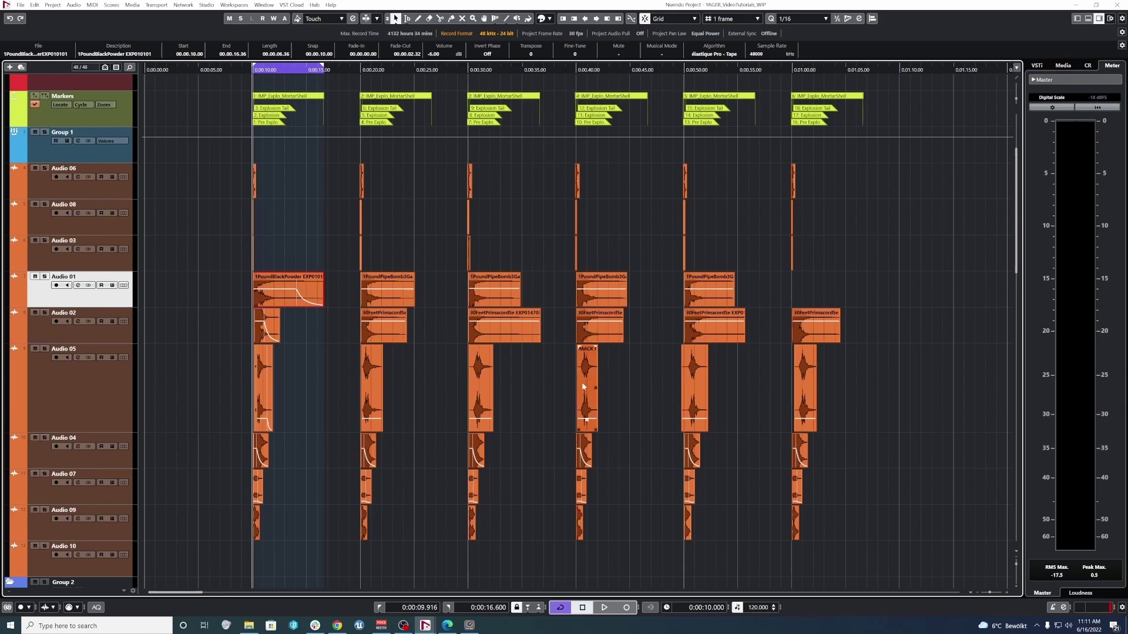
pyautogui.doubleClick(582, 498)
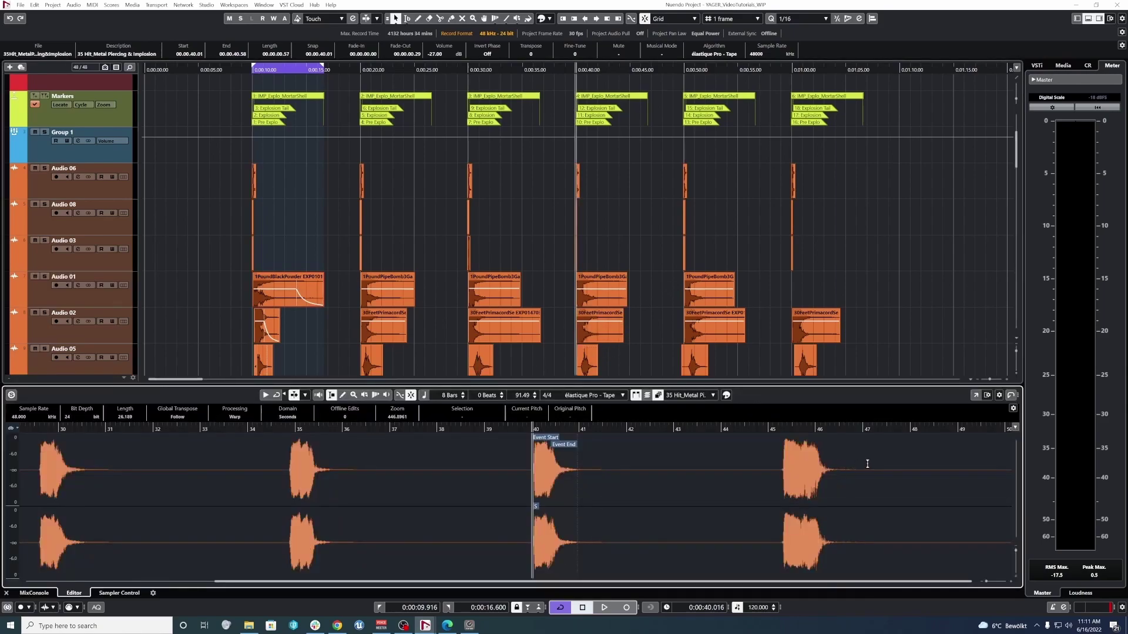
pyautogui.moveTo(759, 430); pyautogui.dragTo(748, 393)
pyautogui.click(633, 210)
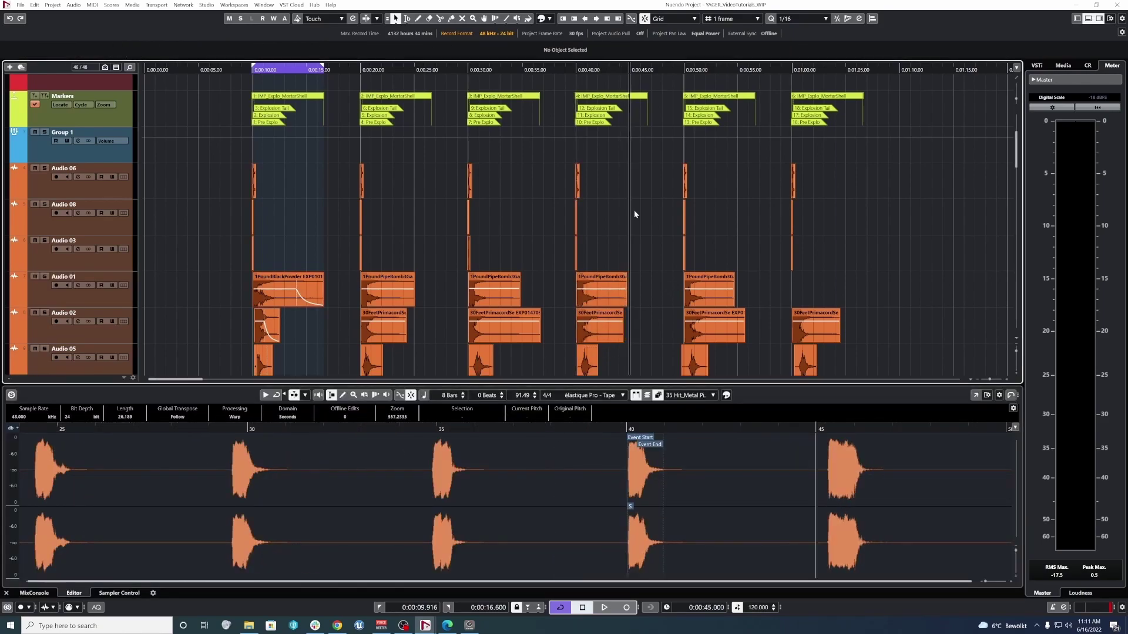
pyautogui.scroll(-2, 850, 208)
pyautogui.moveTo(825, 114); pyautogui.dragTo(764, 259)
pyautogui.hotkey('ctrl', 'alt', 'e')
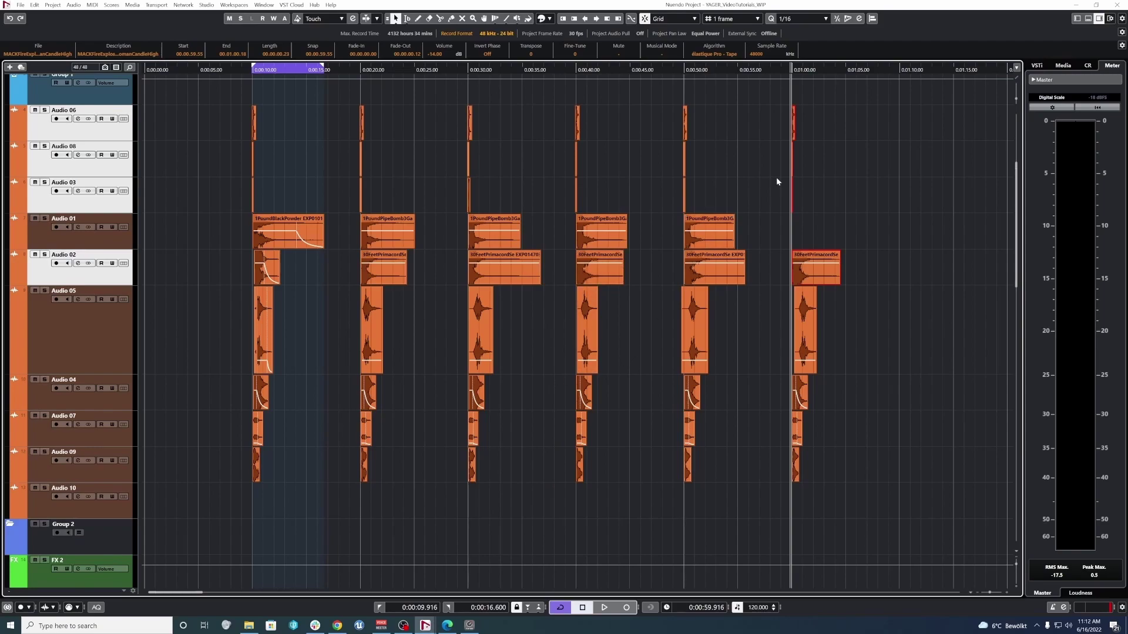
pyautogui.click(797, 428)
pyautogui.click(1089, 19)
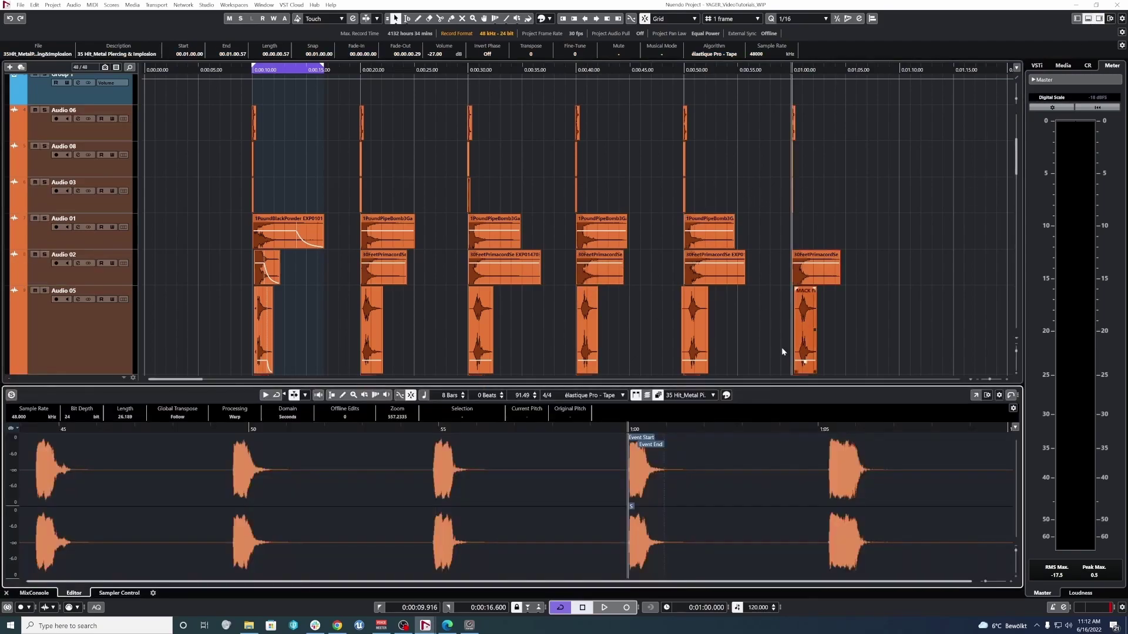
pyautogui.scroll(-5, 770, 280)
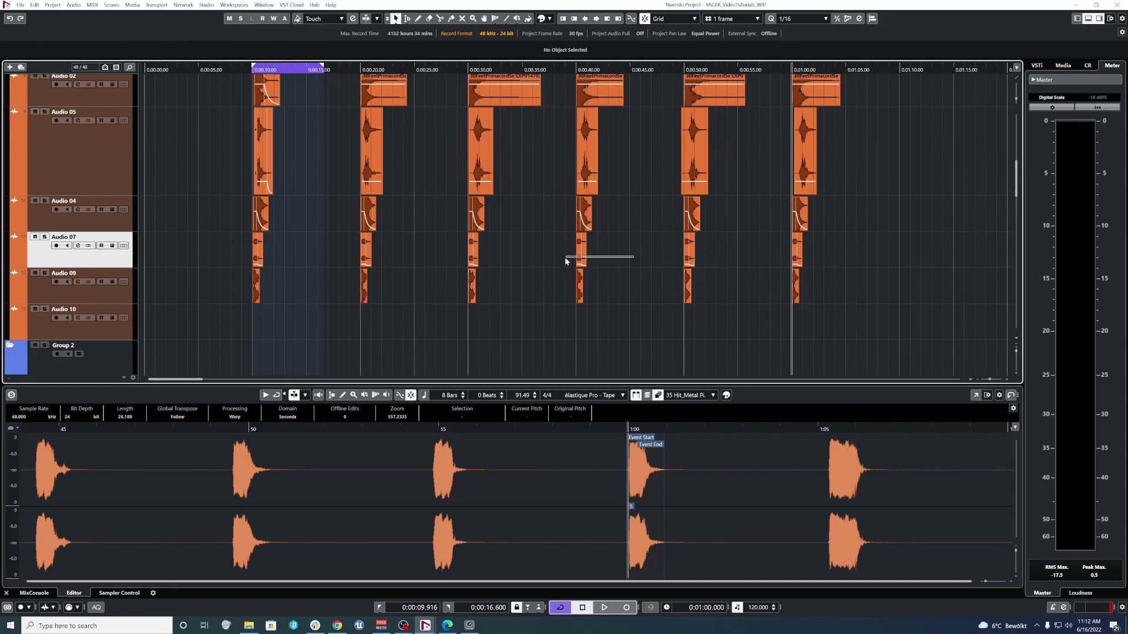
pyautogui.click(579, 254)
pyautogui.scroll(3, 762, 269)
pyautogui.scroll(2, 652, 232)
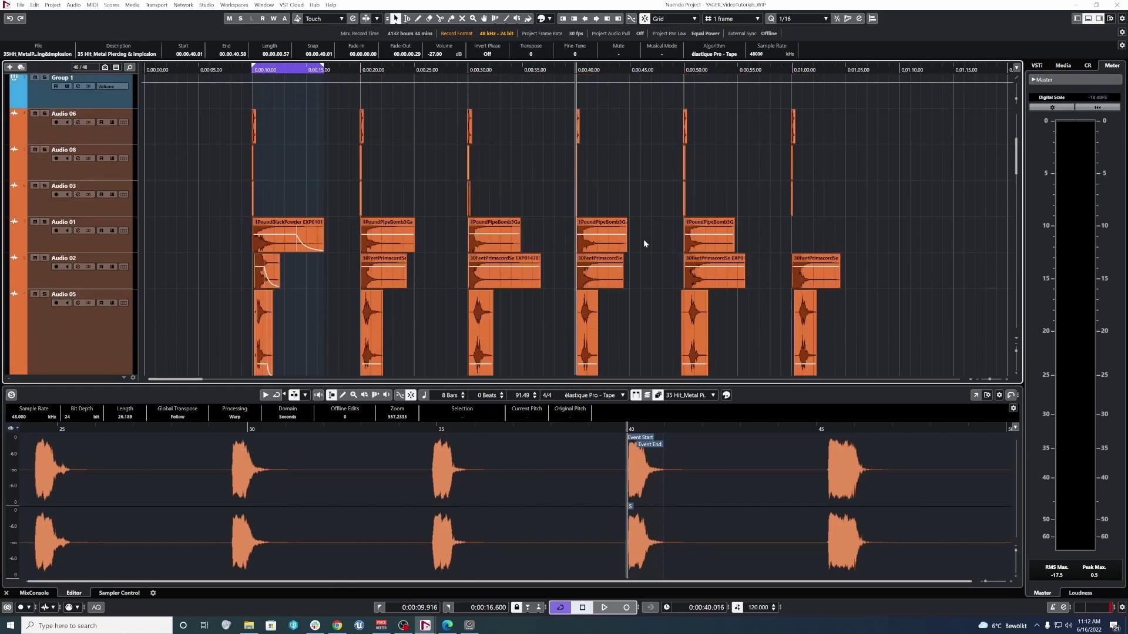
# Step: Copy the Audio 01 clip from 20 seconds to the sixth explosion at 60 seconds and close the sample editor
pyautogui.click(388, 232)
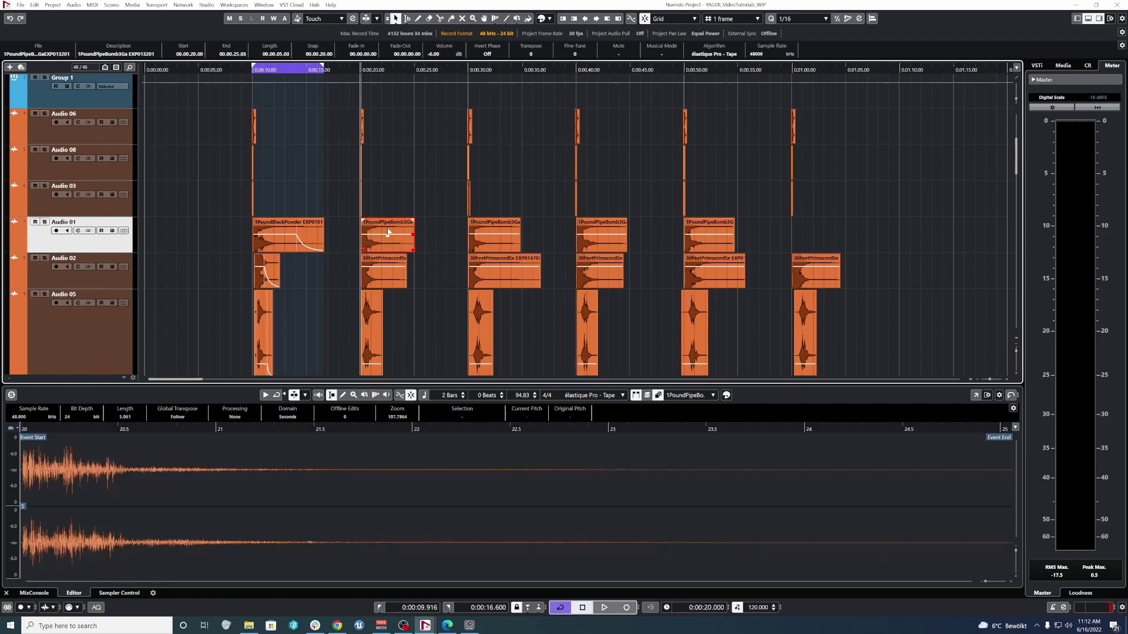
pyautogui.moveTo(453, 232); pyautogui.dragTo(815, 231)
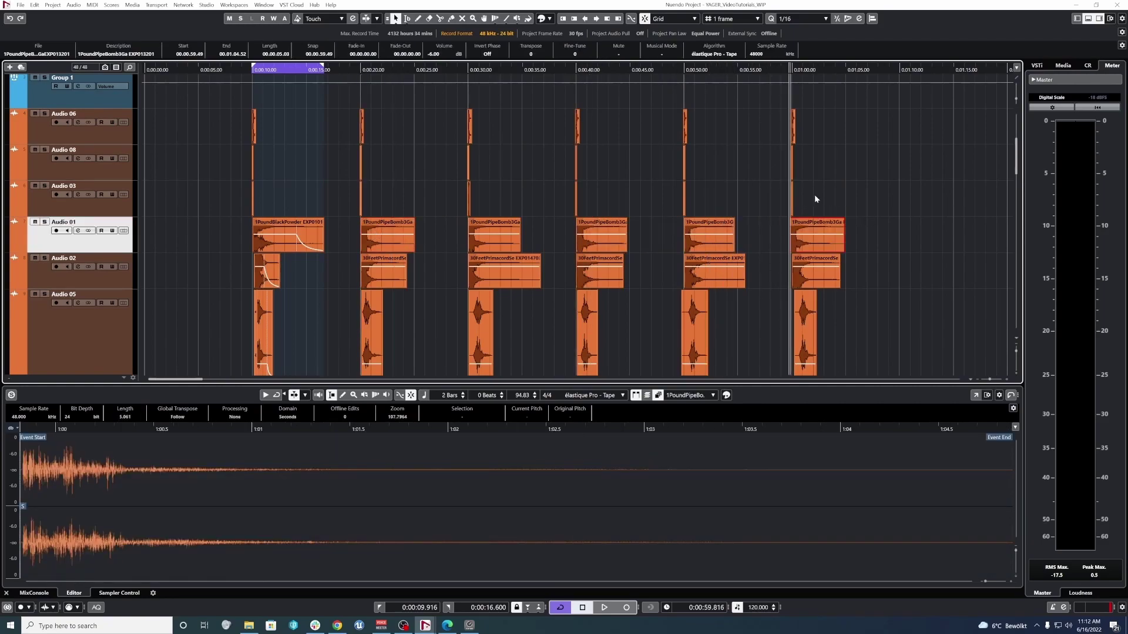
pyautogui.scroll(-4, 864, 210)
pyautogui.click(1088, 18)
# Step: Review the sixth explosion's layers stage by stage against its Pre Explo, Explosion and Explosion Tail markers
pyautogui.scroll(6, 841, 355)
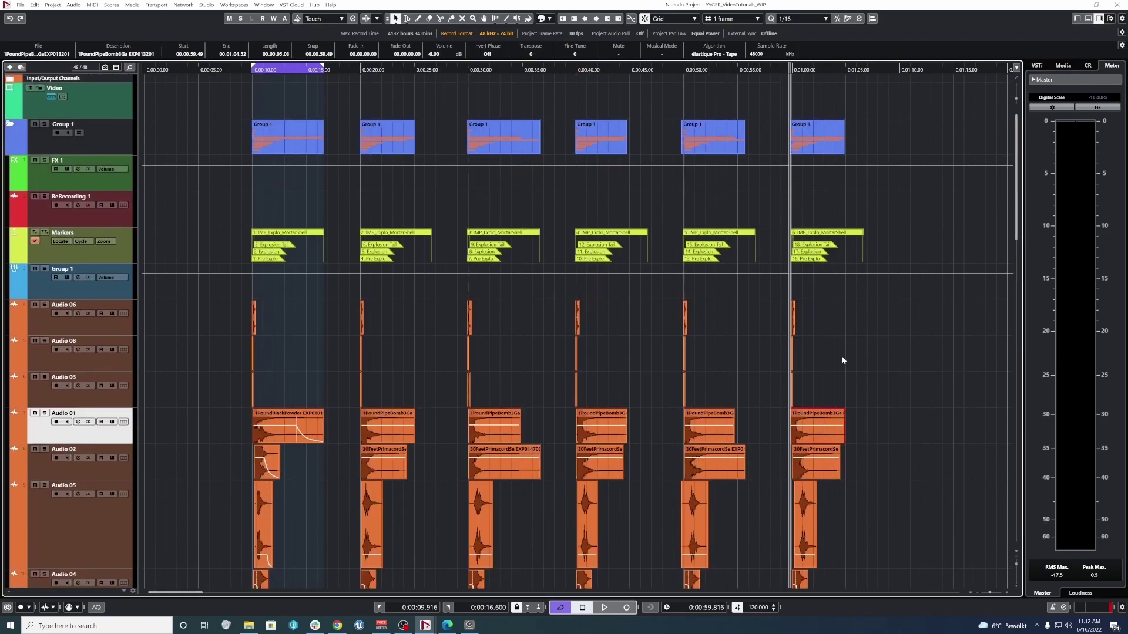
pyautogui.scroll(-4, 882, 366)
pyautogui.scroll(4, 876, 296)
pyautogui.scroll(-3, 870, 337)
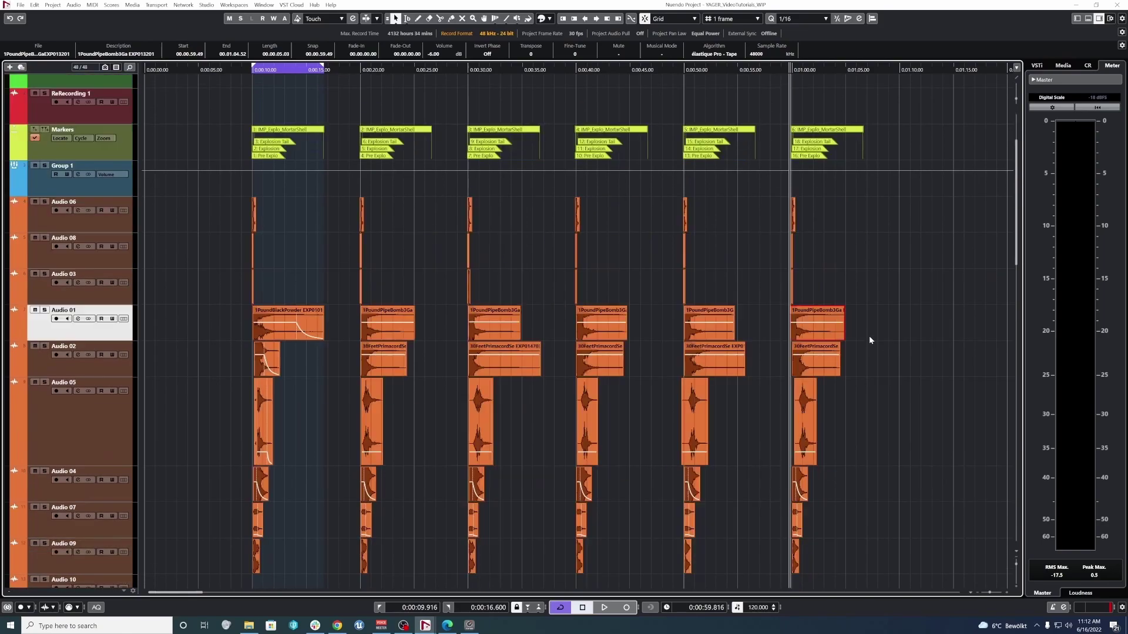
pyautogui.moveTo(826, 211); pyautogui.dragTo(774, 302)
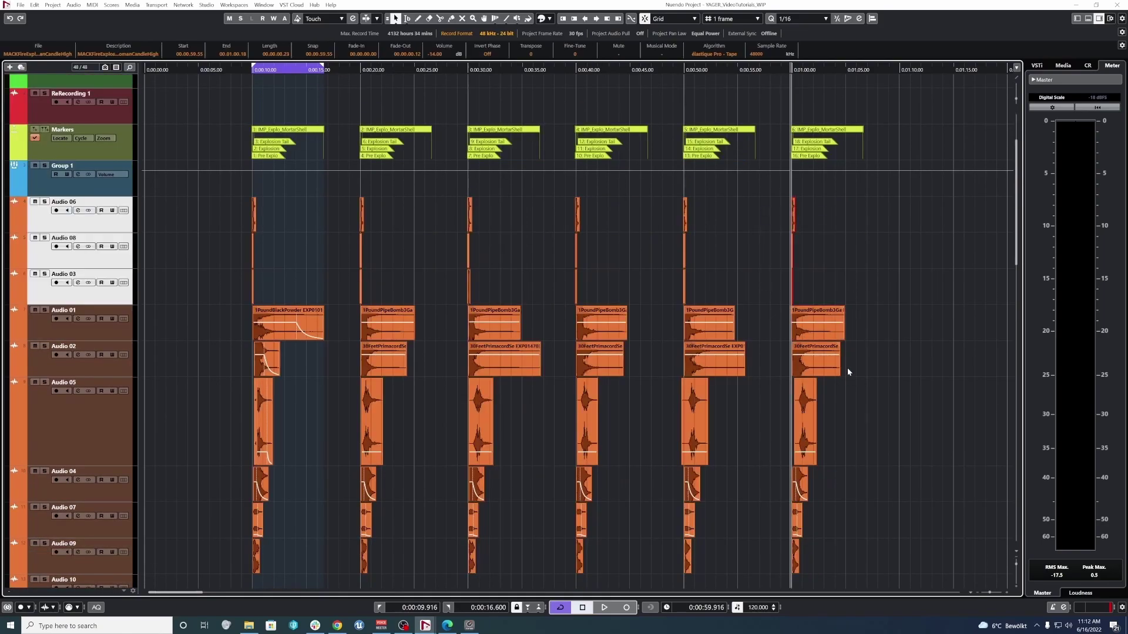
pyautogui.moveTo(847, 368); pyautogui.dragTo(772, 464)
pyautogui.click(812, 552)
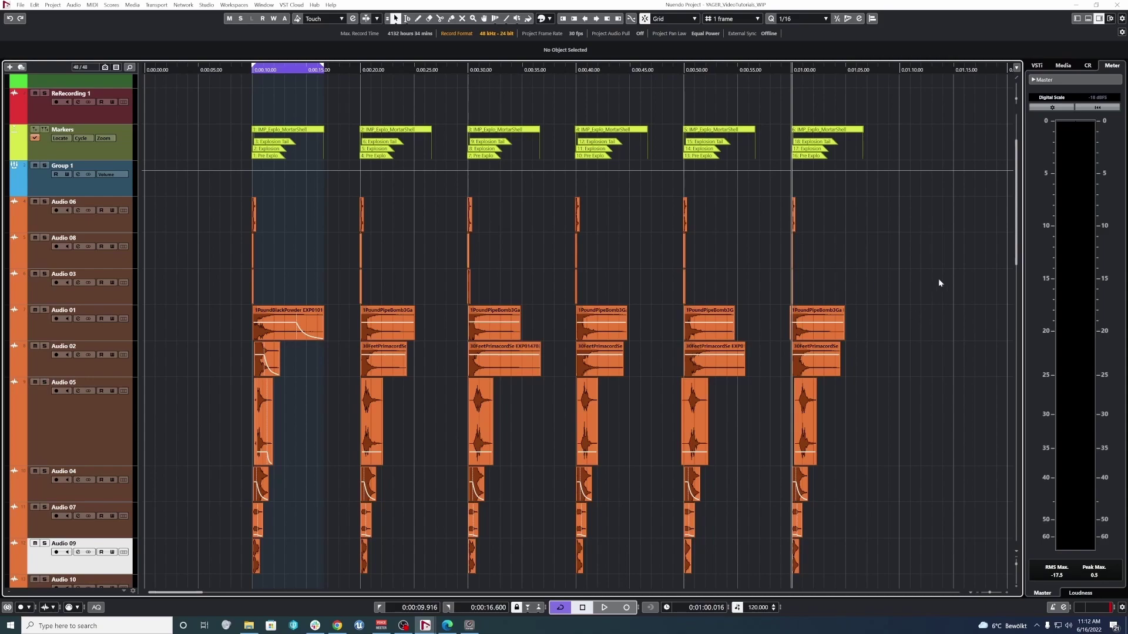
pyautogui.scroll(-3, 851, 292)
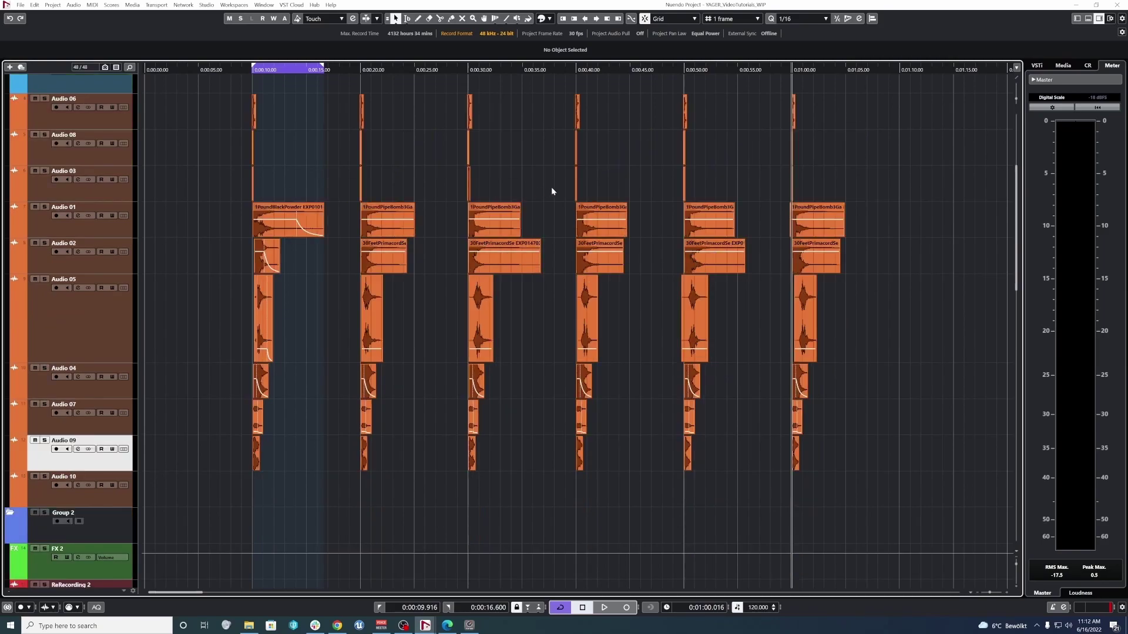
# Step: Inspect the source recordings of the Audio 01 clip at 60 seconds and the Audio 09 clip at 50 seconds in the sample editor
pyautogui.moveTo(914, 210); pyautogui.dragTo(756, 252)
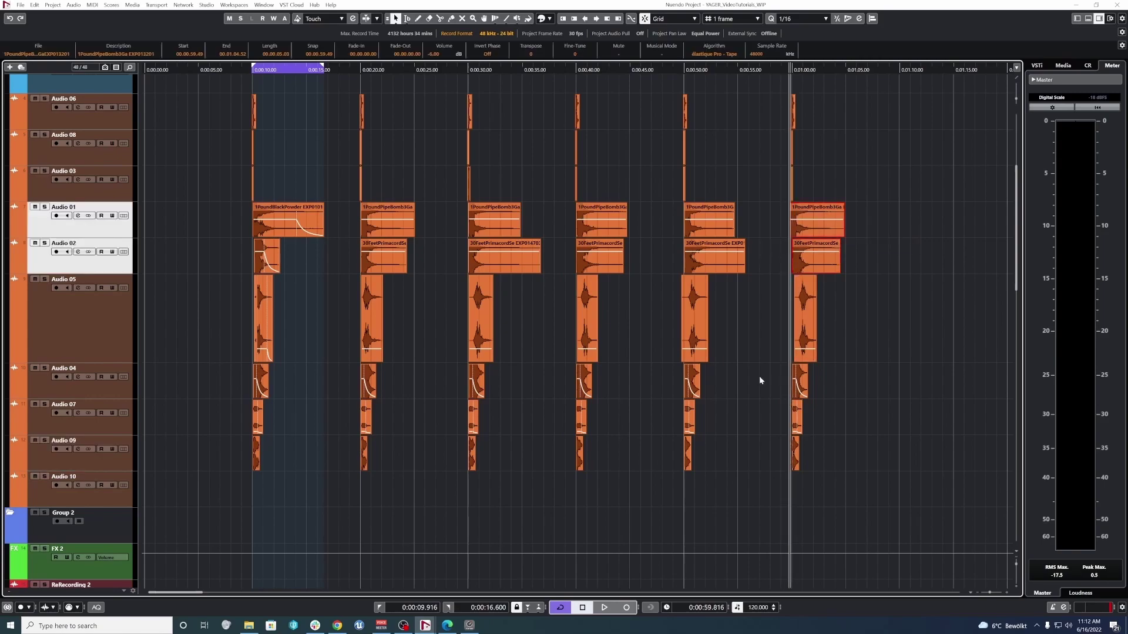
pyautogui.doubleClick(825, 221)
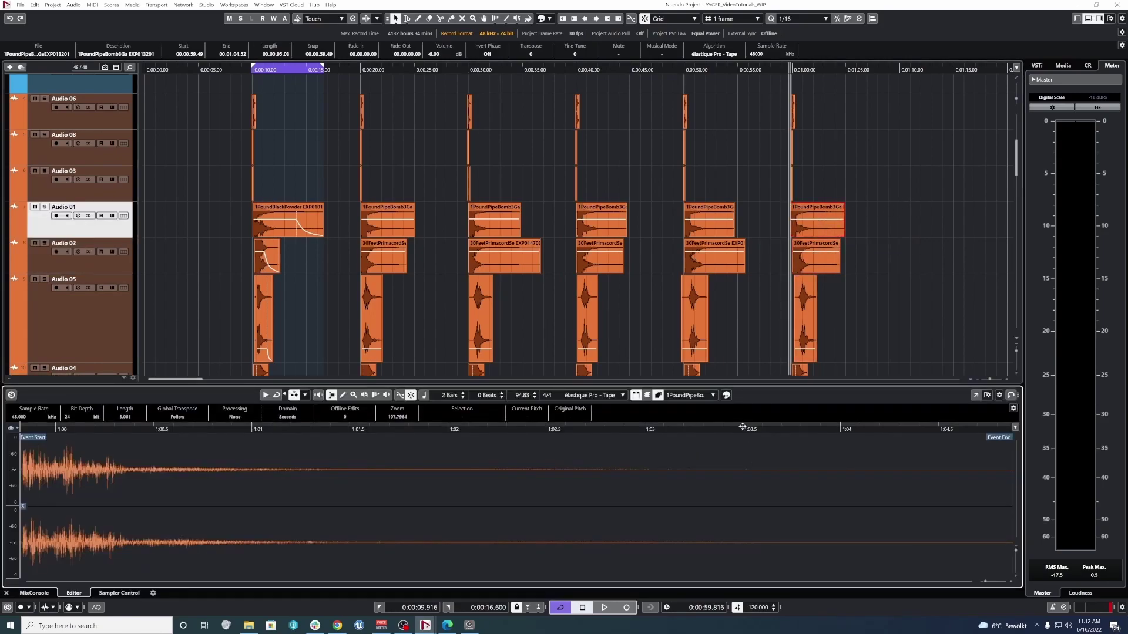
pyautogui.click(742, 428)
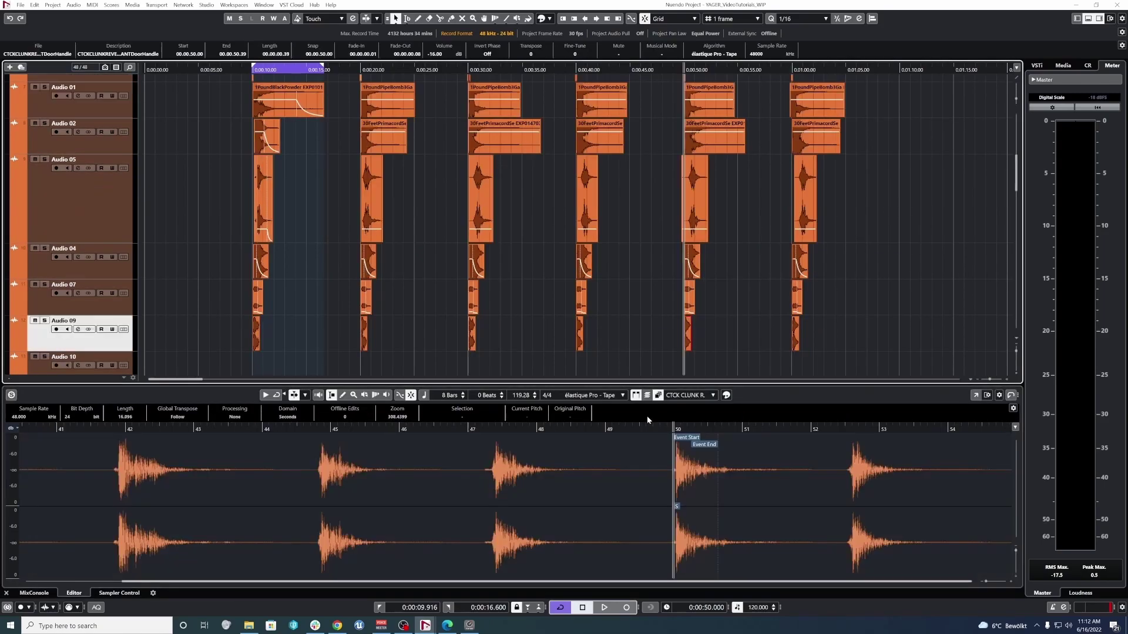
pyautogui.click(646, 426)
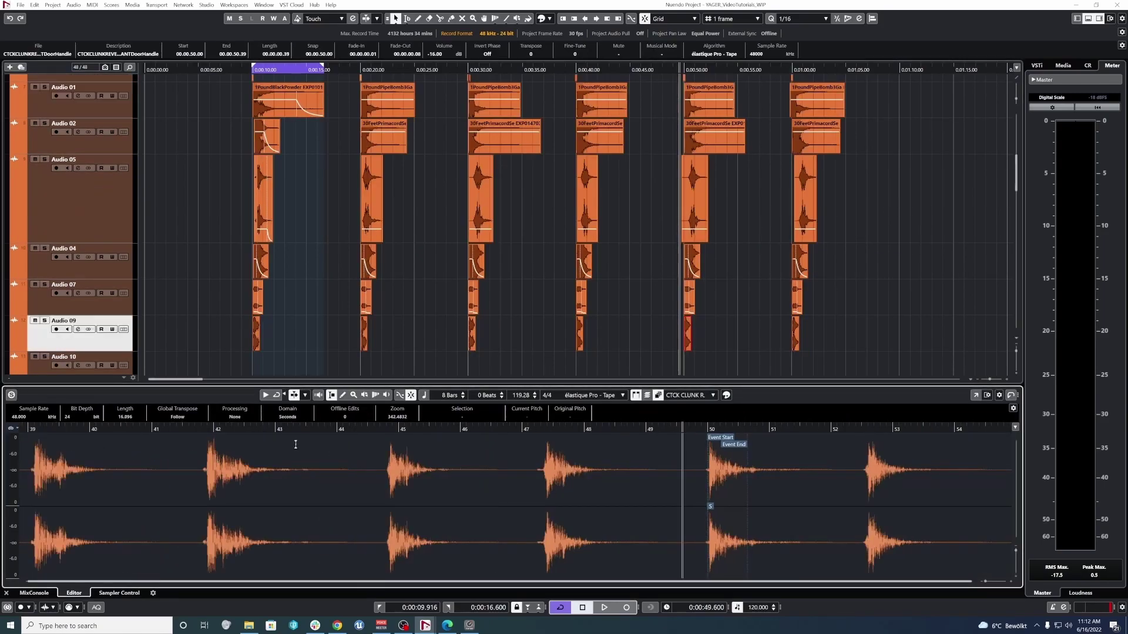
pyautogui.click(920, 337)
pyautogui.scroll(3, 861, 269)
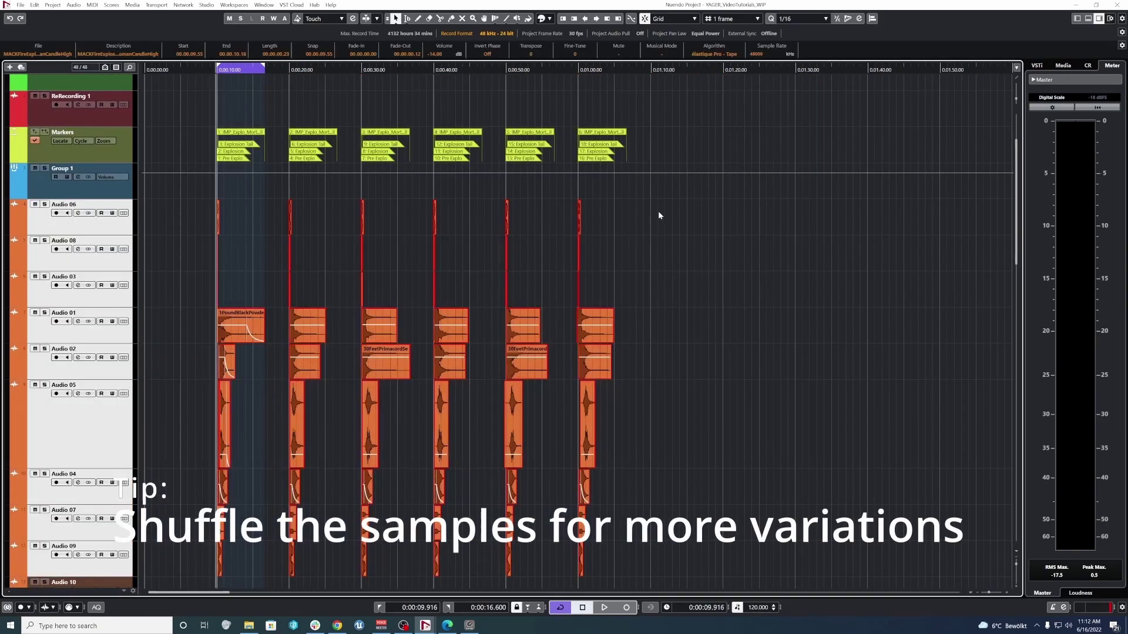
# Step: Try shuffling the samples by copying the explosion layers to 1:10 onward and offsetting the copied Audio 05 clips to about 1:40
pyautogui.moveTo(659, 212); pyautogui.dragTo(196, 369)
pyautogui.moveTo(232, 312); pyautogui.dragTo(667, 312)
pyautogui.moveTo(651, 425); pyautogui.dragTo(426, 481)
pyautogui.moveTo(441, 434); pyautogui.dragTo(659, 418)
pyautogui.click(244, 557)
pyautogui.moveTo(244, 558); pyautogui.dragTo(205, 571)
pyautogui.moveTo(220, 521); pyautogui.dragTo(656, 521)
pyautogui.moveTo(387, 415); pyautogui.dragTo(867, 419)
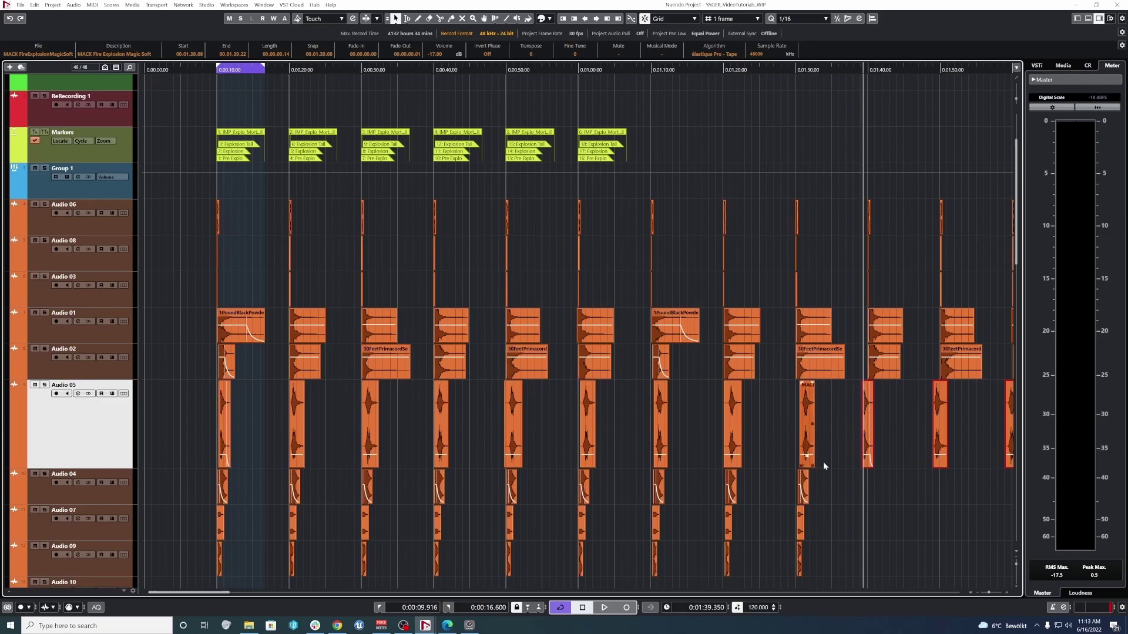
# Step: Undo the copied and shuffled explosion layers after the sixth explosion
pyautogui.hotkey('ctrl', 'z')
pyautogui.hotkey('ctrl', 'z')
pyautogui.hotkey('ctrl', 'z')
pyautogui.hotkey('ctrl', 'z')
pyautogui.hotkey('ctrl', 'z')
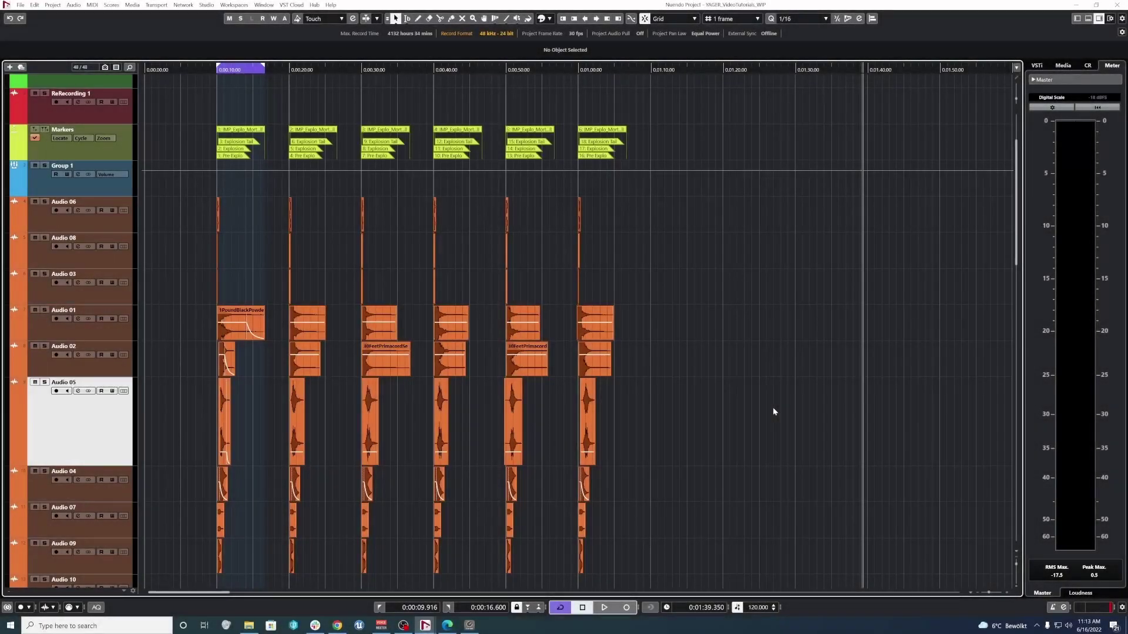
pyautogui.scroll(8, 558, 465)
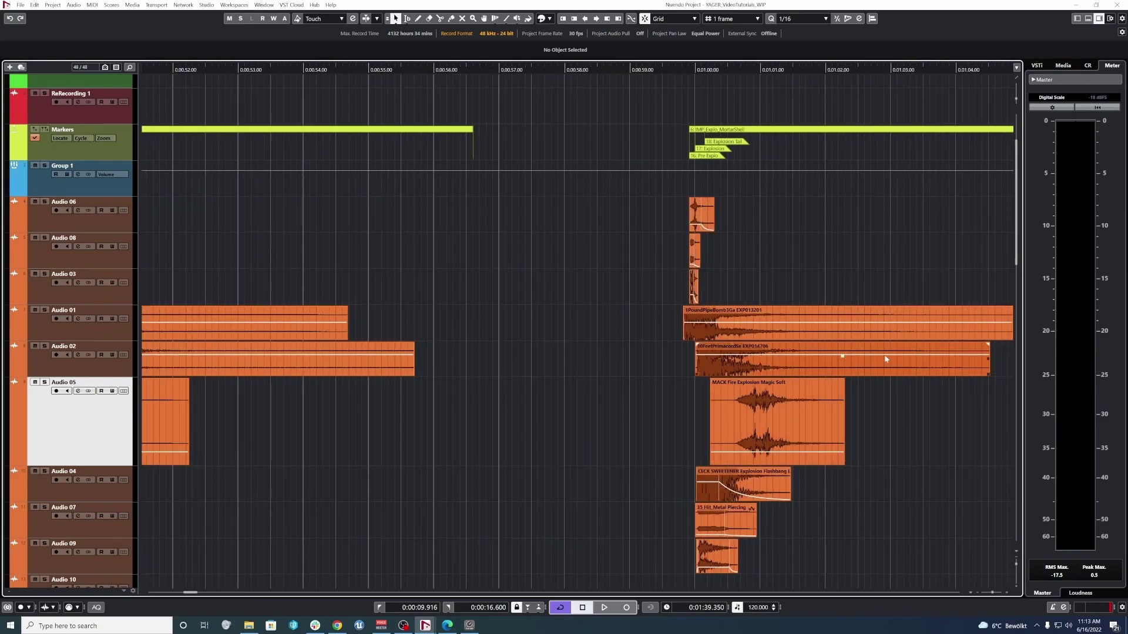
pyautogui.moveTo(750, 153); pyautogui.dragTo(748, 154)
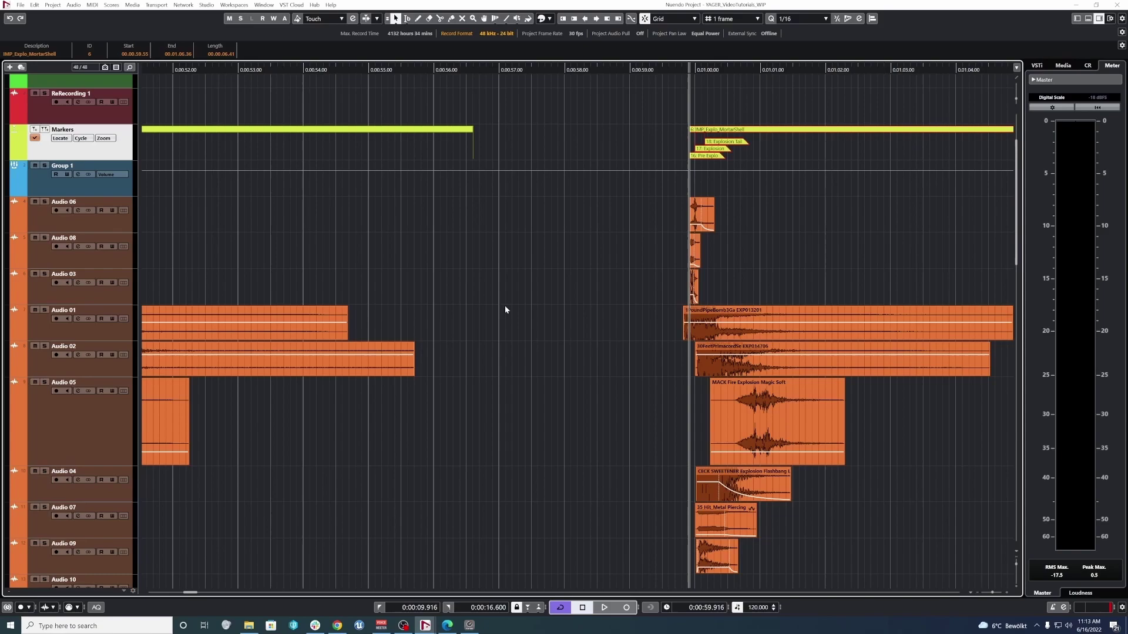
pyautogui.click(426, 388)
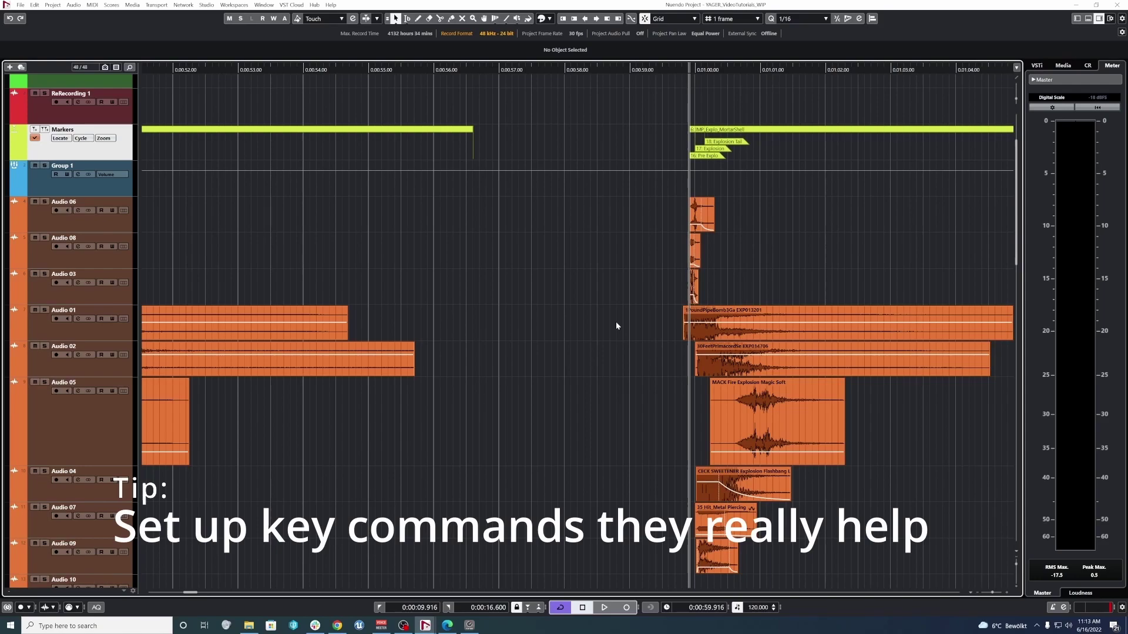
# Step: Cycle the marker line display and set it to show lines from the active marker track
pyautogui.hotkey('shift', 'm')
pyautogui.hotkey('shift', 'm')
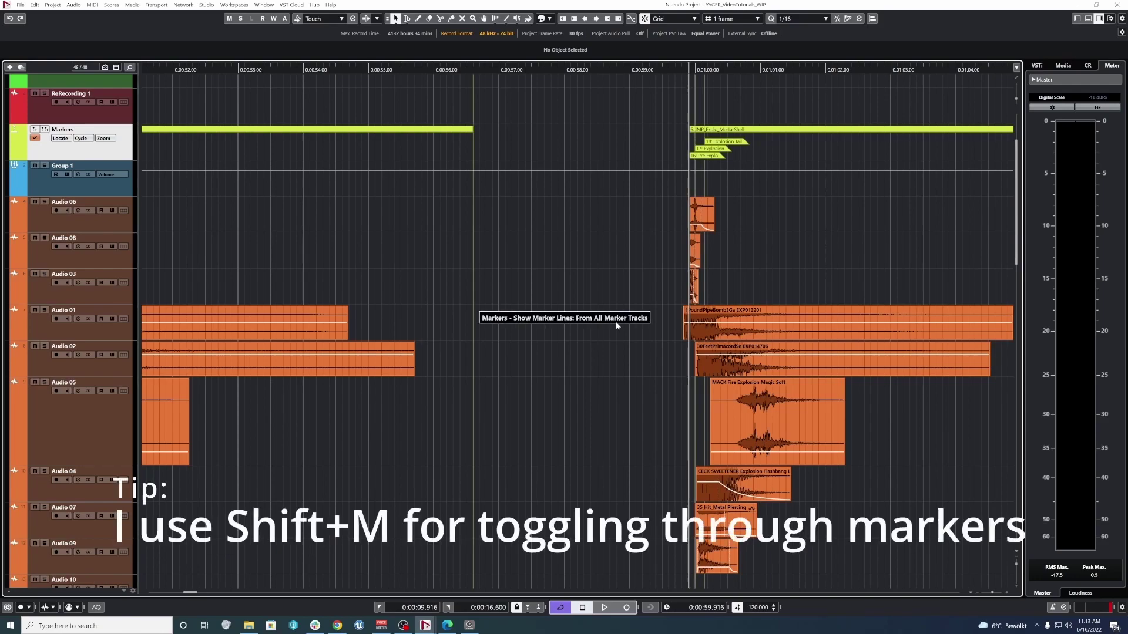
pyautogui.hotkey('alt', 'm')
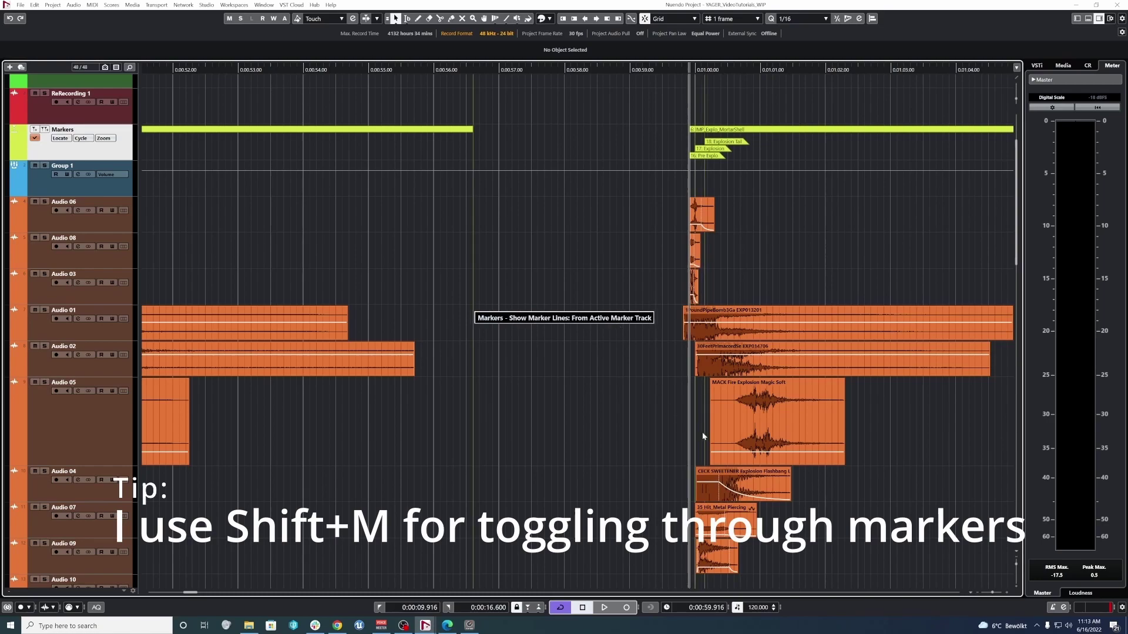
# Step: Shift the sixth explosion's Audio 01 clip to start just before the Explosion marker and play it back
pyautogui.scroll(6, 697, 441)
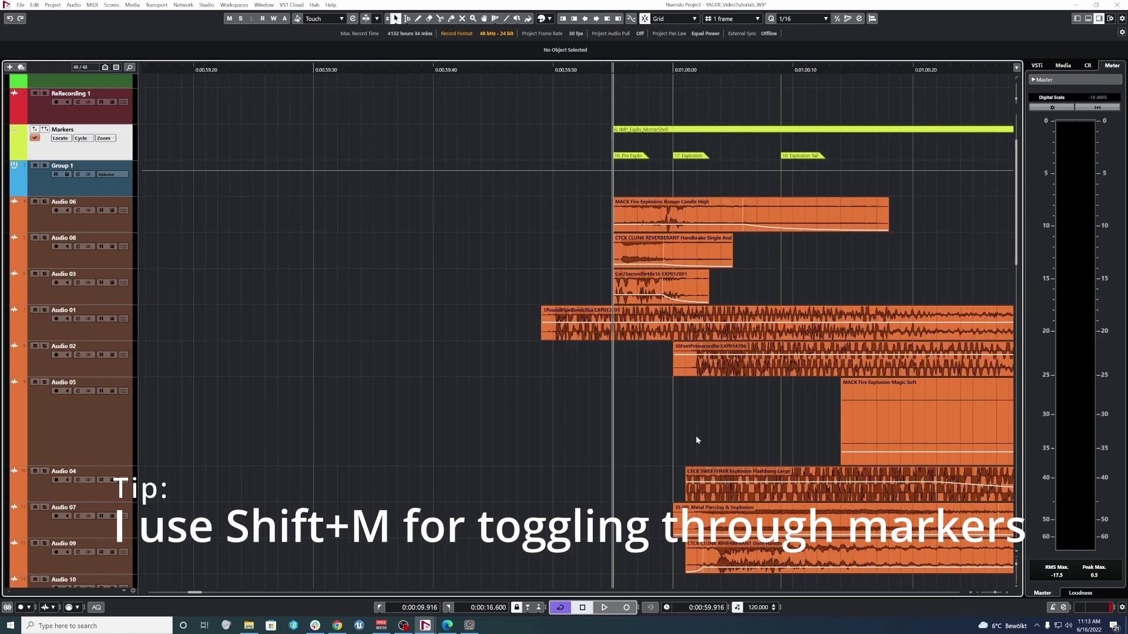
pyautogui.moveTo(611, 326); pyautogui.dragTo(722, 326)
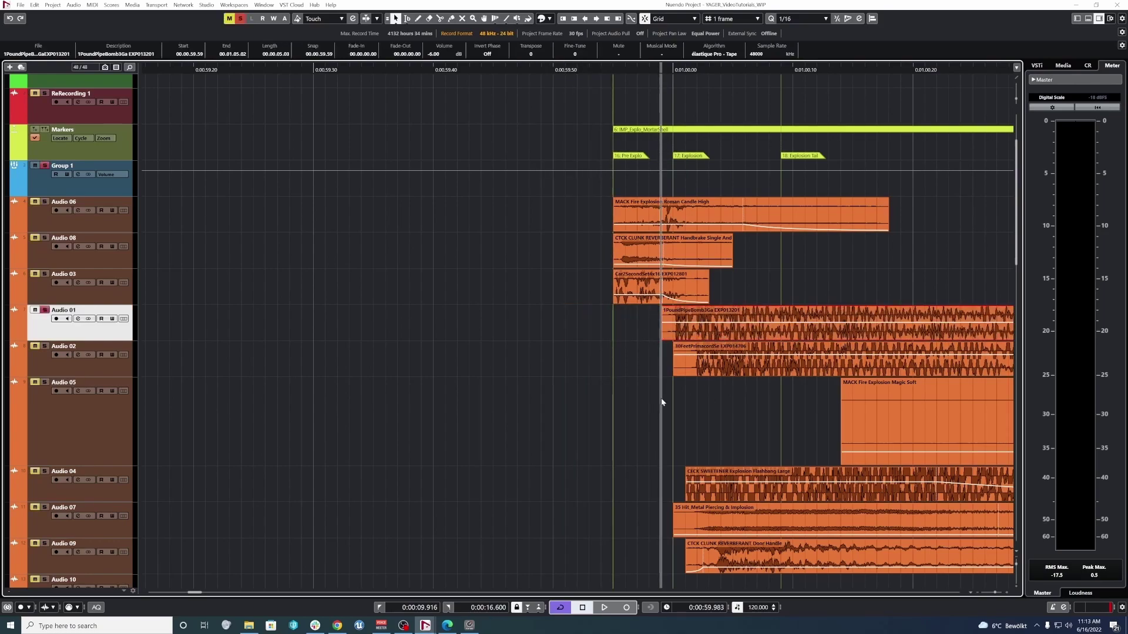
pyautogui.press('space')
pyautogui.press('space')
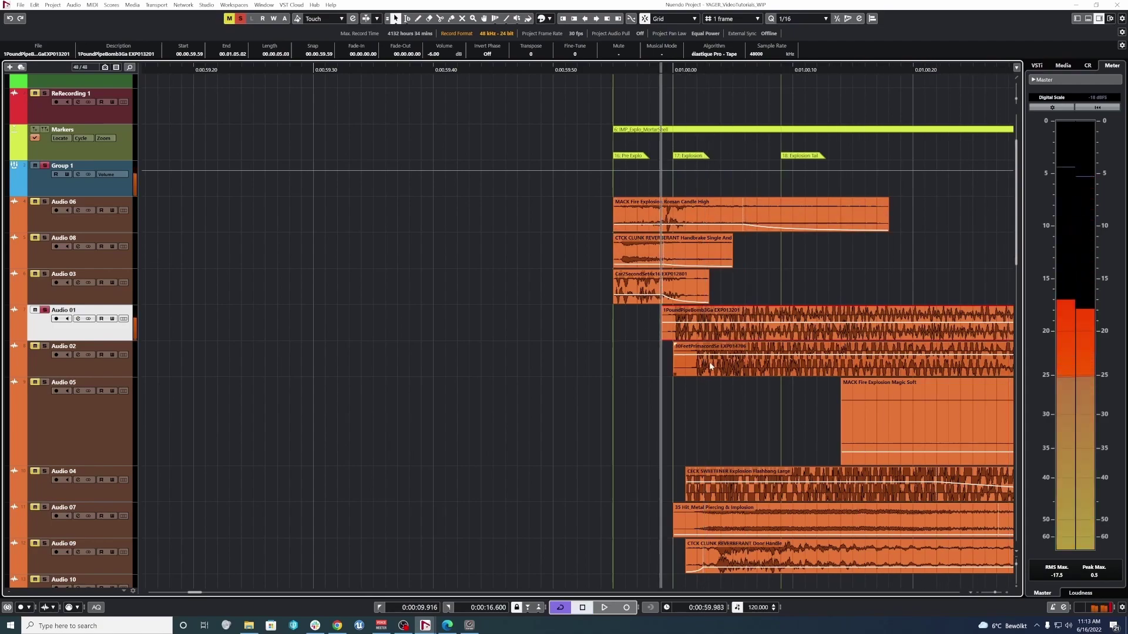
pyautogui.click(629, 340)
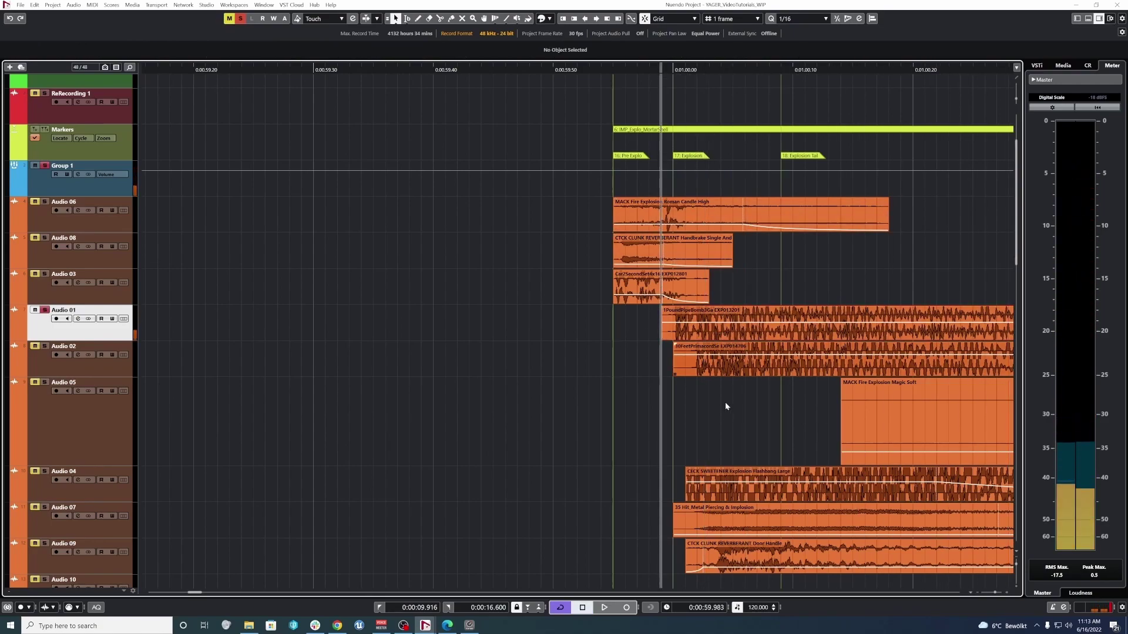
# Step: Cut away the lead-in of the sixth explosion's Audio 01 clip so that it starts on the Explosion marker at 1:00.00
pyautogui.scroll(-2, 725, 402)
pyautogui.scroll(3, 731, 360)
pyautogui.moveTo(770, 333); pyautogui.dragTo(772, 337)
pyautogui.press('3')
pyautogui.click(728, 338)
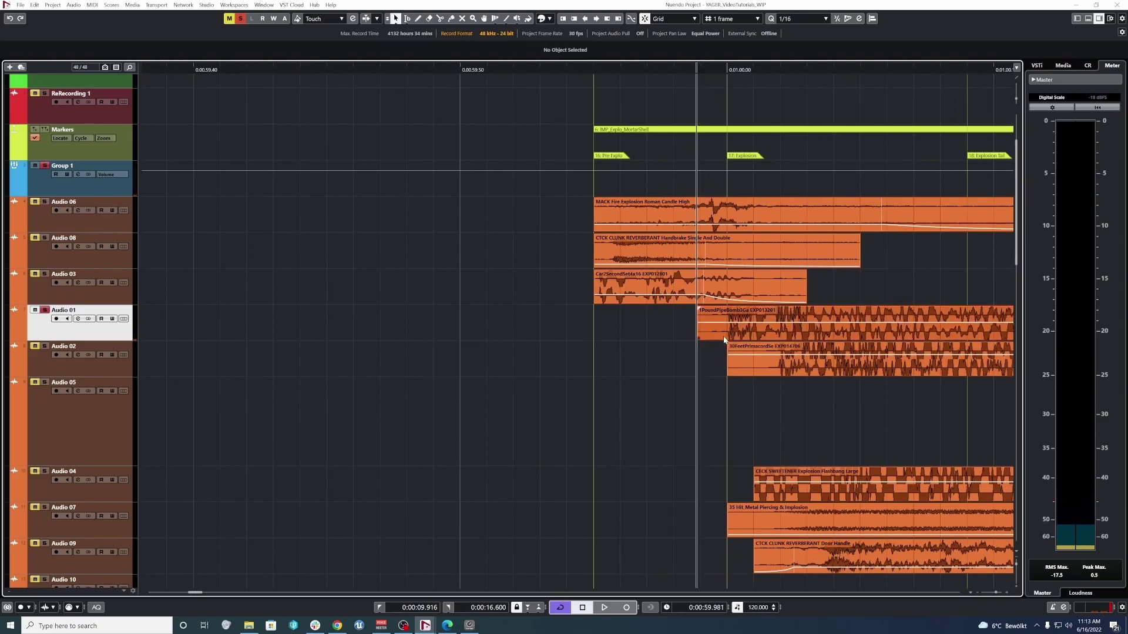
pyautogui.press('1')
pyautogui.click(714, 334)
pyautogui.press('Delete')
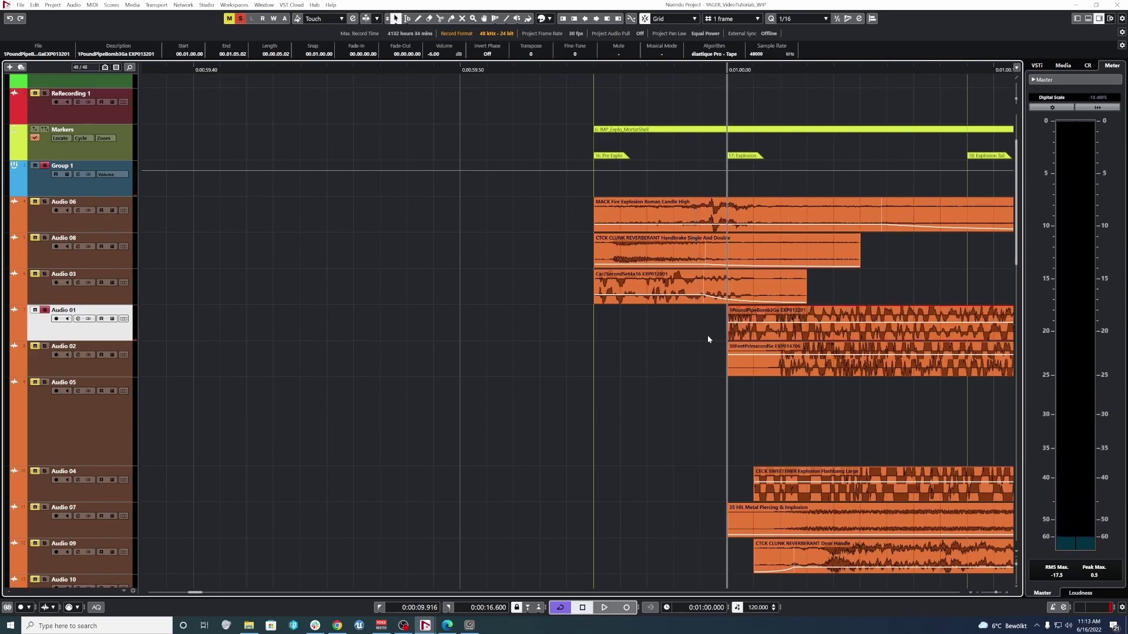
# Step: Move the sixth explosion's Audio 02 clip to 1:00.07, so its attack meets the Explosion Tail marker
pyautogui.click(741, 360)
pyautogui.scroll(-4, 624, 435)
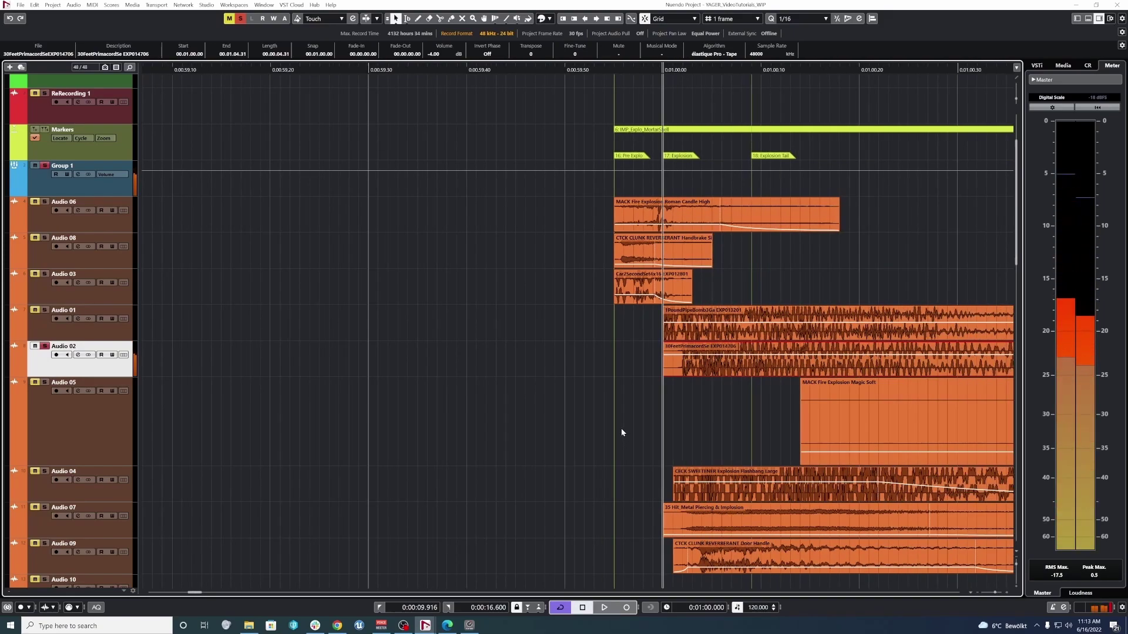
pyautogui.scroll(4, 653, 410)
pyautogui.moveTo(669, 371); pyautogui.dragTo(779, 361)
pyautogui.scroll(-4, 617, 396)
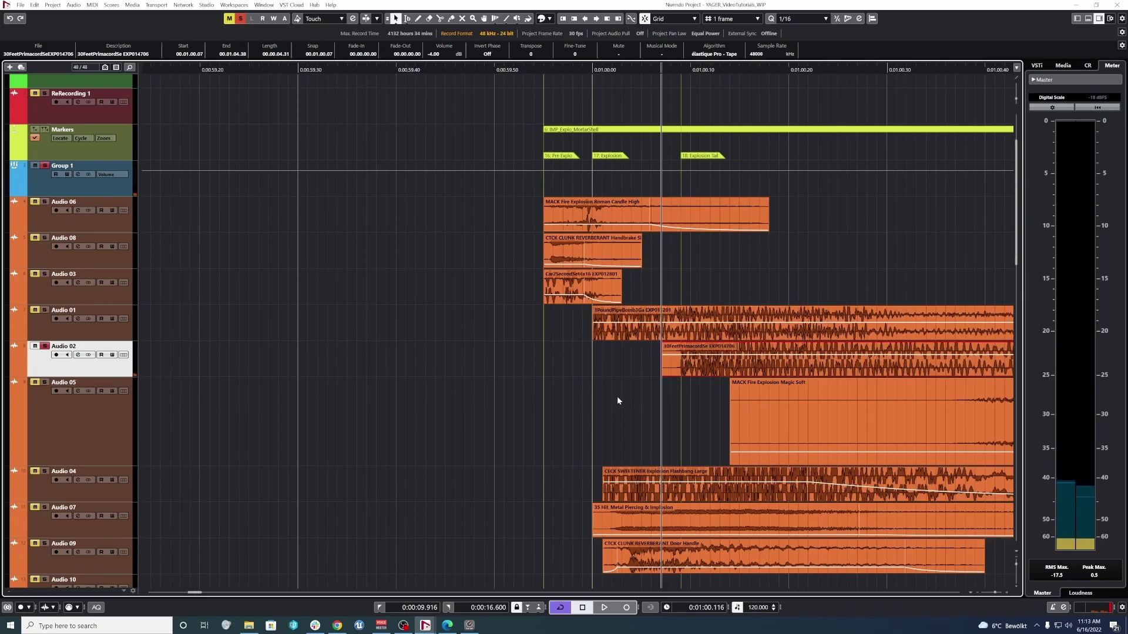
# Step: Examine how the first explosion's Audio 02 and Audio 05 clips line up with its Explosion Tail marker
pyautogui.hscroll(-10, 528, 403)
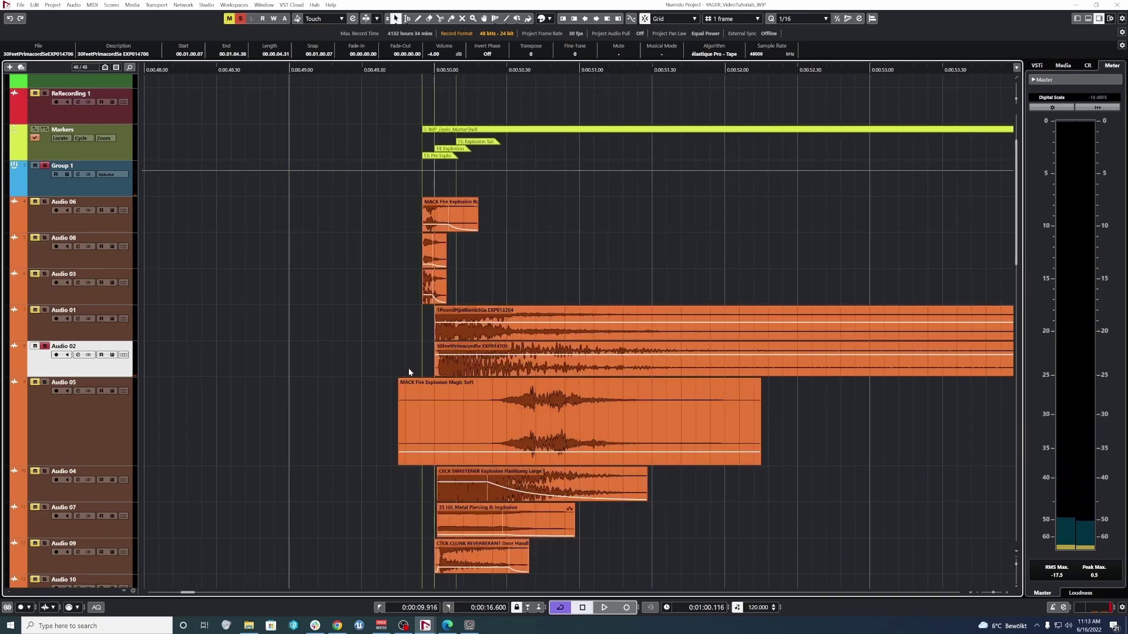
pyautogui.hscroll(-20, 393, 354)
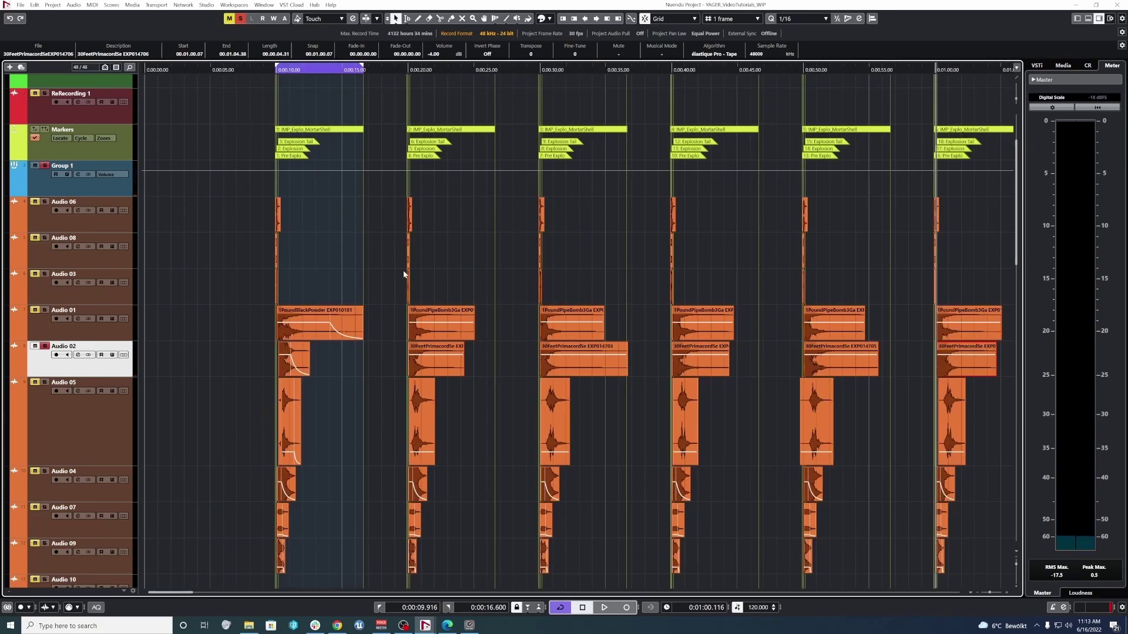
pyautogui.scroll(3, 288, 278)
pyautogui.click(673, 360)
pyautogui.press('l')
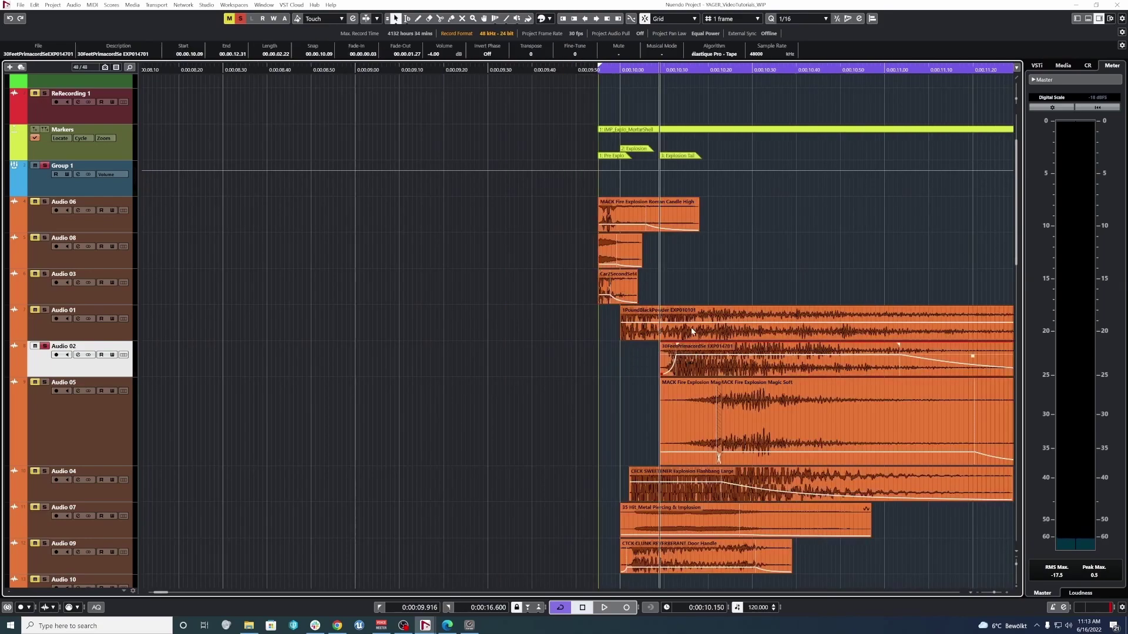
pyautogui.moveTo(614, 367); pyautogui.dragTo(802, 424)
pyautogui.moveTo(566, 391); pyautogui.dragTo(678, 414)
pyautogui.click(678, 414)
pyautogui.scroll(-8, 824, 252)
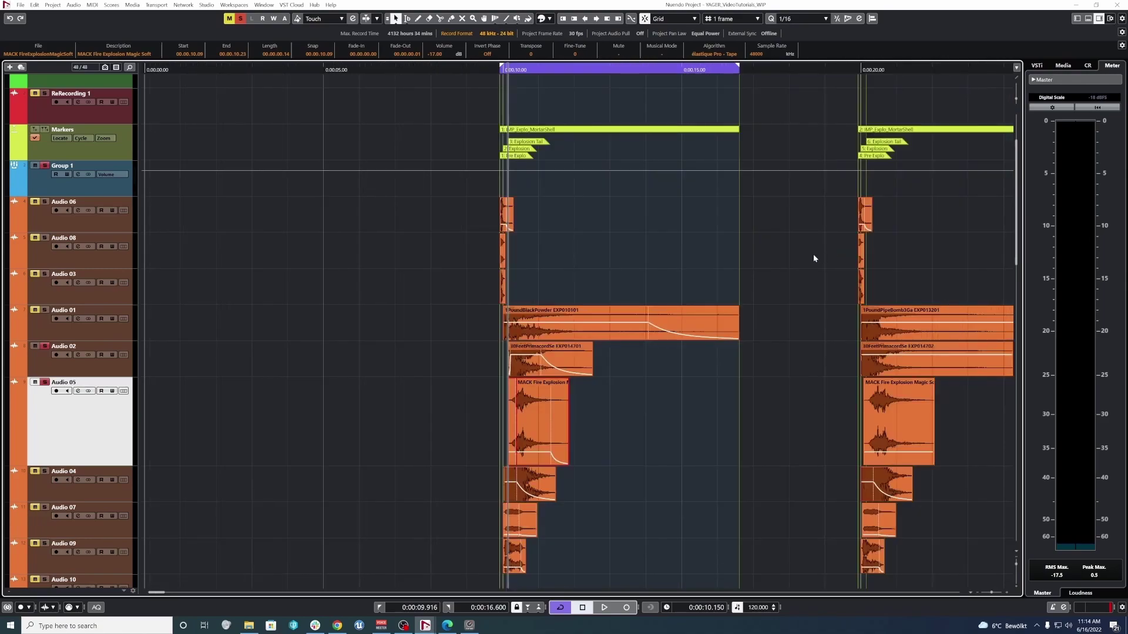
# Step: Try aligning the sixth explosion's Audio 02 clip with the Explosion marker at 1:00.00 and play it back
pyautogui.scroll(-2, 920, 252)
pyautogui.scroll(10, 921, 253)
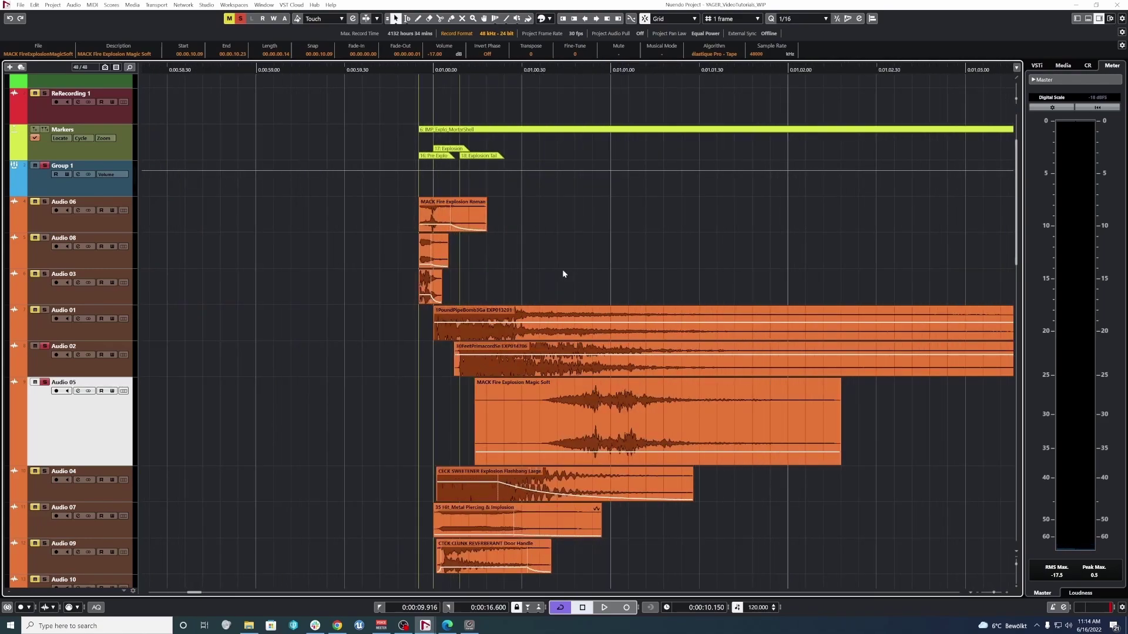
pyautogui.hscroll(-5, 448, 237)
pyautogui.moveTo(687, 368); pyautogui.dragTo(618, 370)
pyautogui.press('space')
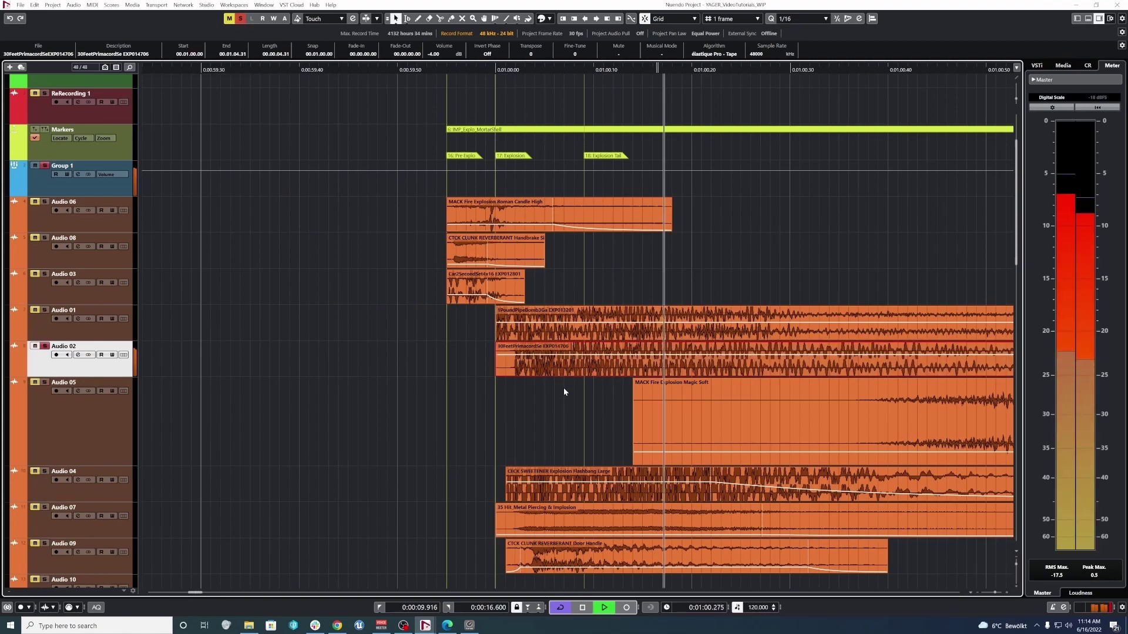
pyautogui.press('space')
# Step: Move the sixth explosion's Audio 02 clip so its attack falls on the Explosion Tail marker
pyautogui.moveTo(796, 408); pyautogui.dragTo(786, 408)
pyautogui.moveTo(568, 365); pyautogui.dragTo(637, 365)
pyautogui.press('g')
pyautogui.press('g')
# Step: Shift the Audio 05 clip earlier, remove its part before the Explosion Tail marker at 1:00.09 and add a short fade-in
pyautogui.moveTo(813, 419); pyautogui.dragTo(657, 420)
pyautogui.moveTo(440, 462); pyautogui.dragTo(575, 426)
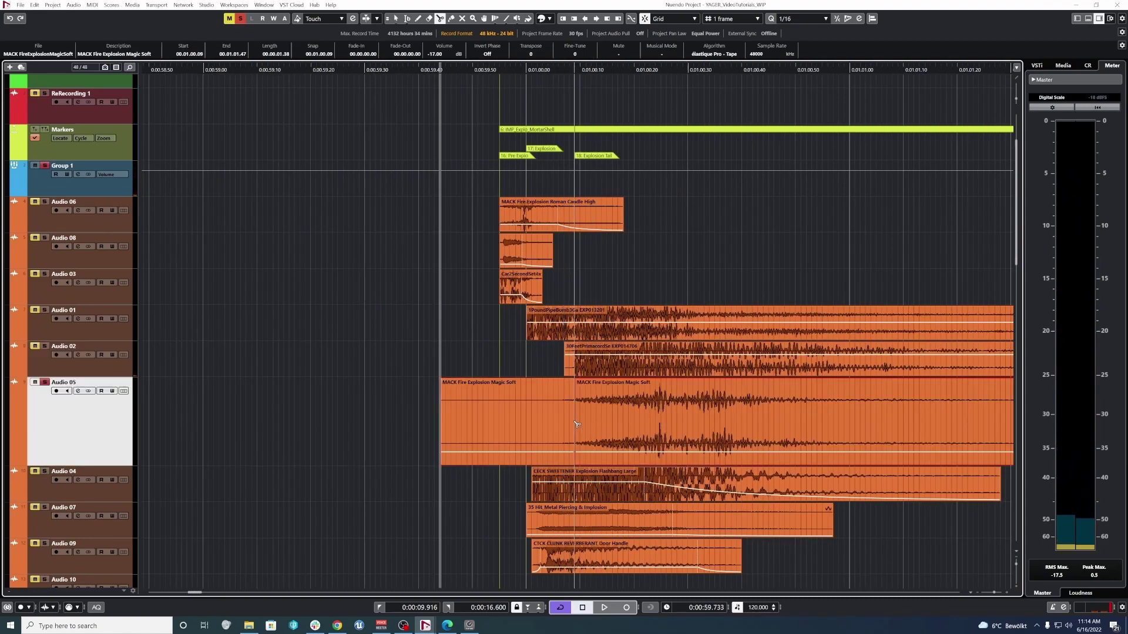
pyautogui.press('h')
pyautogui.press('h')
pyautogui.moveTo(614, 381); pyautogui.dragTo(624, 382)
# Step: Play back the sixth explosion's Audio 05, Audio 02 and Audio 01 clips together
pyautogui.press('space')
pyautogui.press('space')
pyautogui.keyDown('shift'); pyautogui.click(797, 365); pyautogui.keyUp('shift')
pyautogui.press('space')
pyautogui.keyDown('shift'); pyautogui.click(868, 333); pyautogui.keyUp('shift')
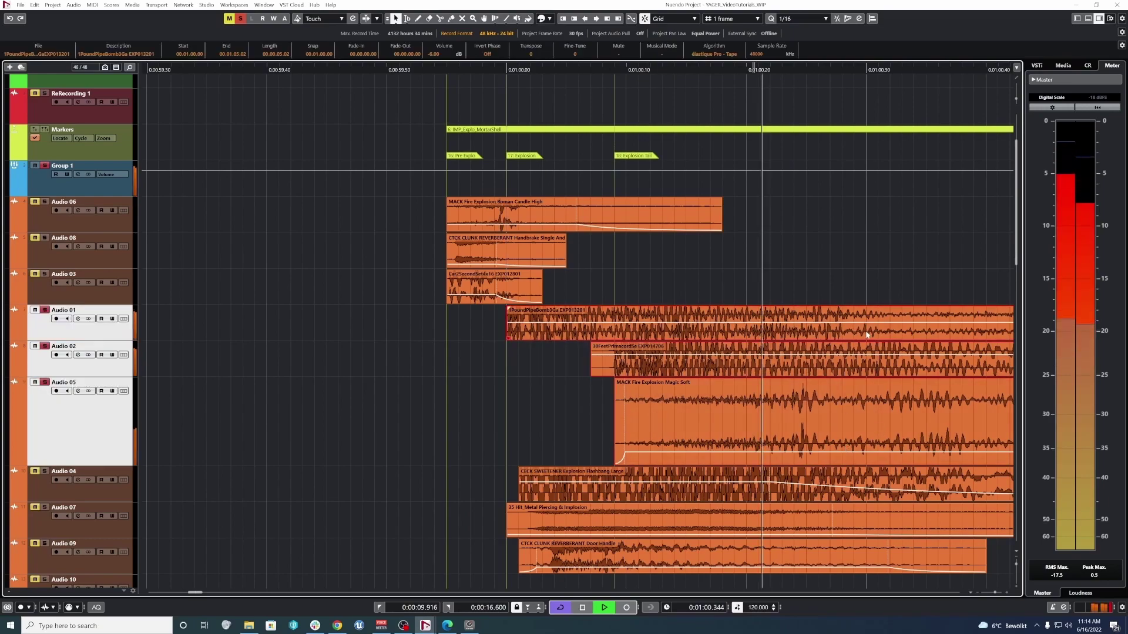
pyautogui.press('space')
pyautogui.press('space')
pyautogui.click(864, 295)
pyautogui.press('space')
# Step: Cut a short section out of the Audio 05 clip after about 1:00.23, pull the remainder earlier and crossfade the two parts
pyautogui.scroll(2, 827, 365)
pyautogui.keyDown('alt'); pyautogui.click(762, 420); pyautogui.keyUp('alt')
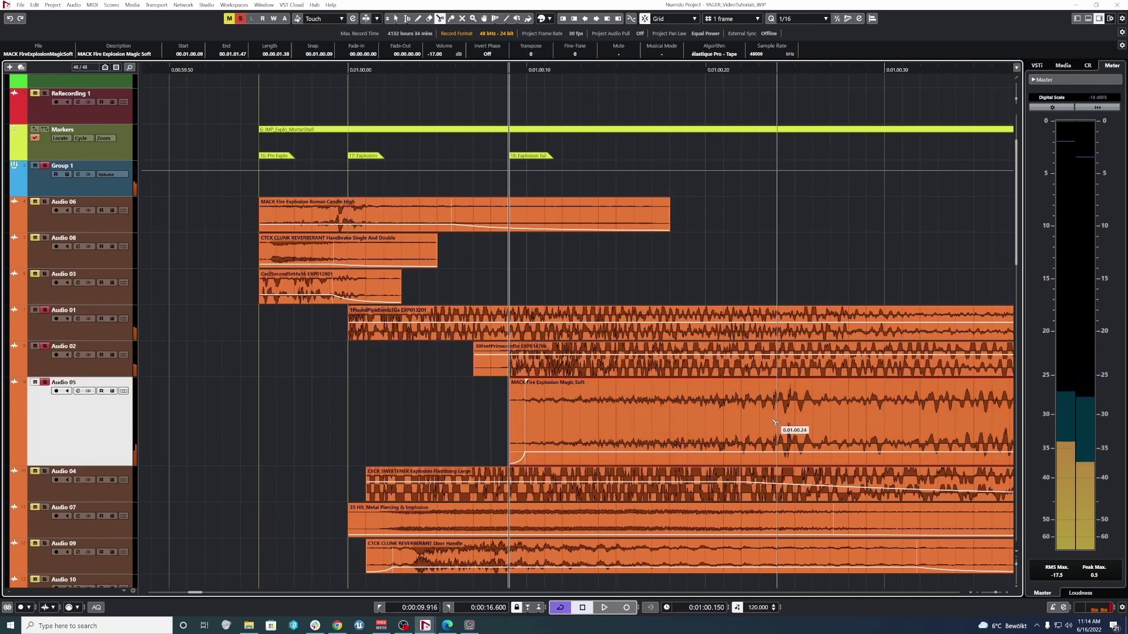
pyautogui.keyDown('alt'); pyautogui.click(829, 421); pyautogui.keyUp('alt')
pyautogui.press('Delete')
pyautogui.click(892, 421)
pyautogui.moveTo(893, 419); pyautogui.dragTo(800, 427)
pyautogui.keyDown('shift'); pyautogui.click(512, 432); pyautogui.keyUp('shift')
pyautogui.press('x')
pyautogui.click(845, 239)
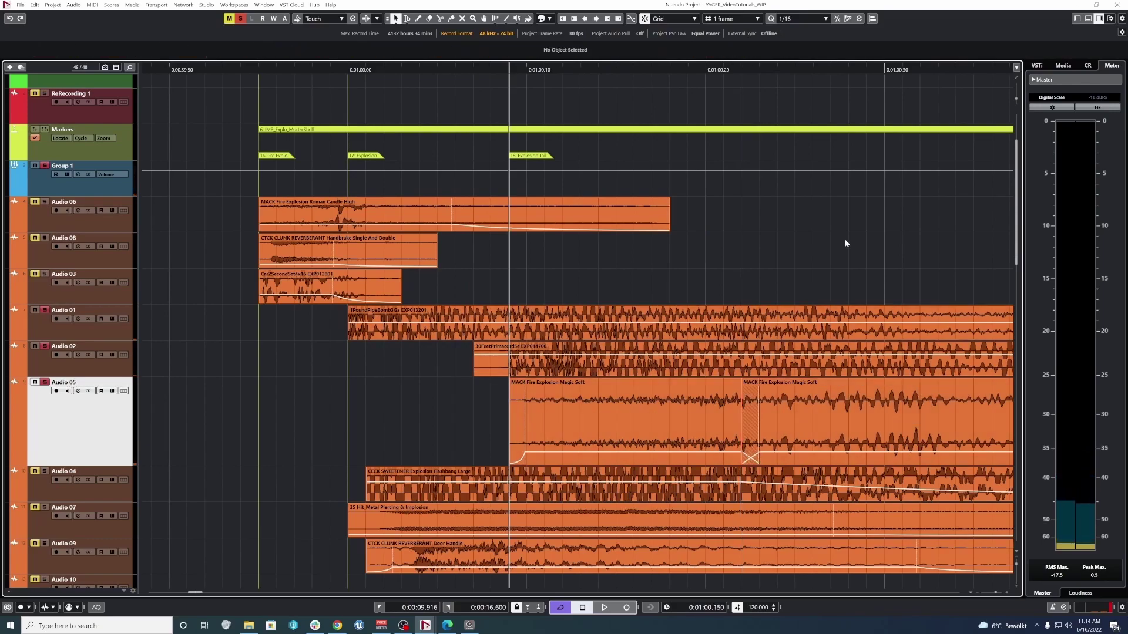
# Step: Listen to the Audio 01, Audio 02 and crossfaded Audio 05 clips of the sixth explosion together
pyautogui.scroll(-2, 843, 240)
pyautogui.moveTo(462, 328); pyautogui.dragTo(811, 406)
pyautogui.press('space')
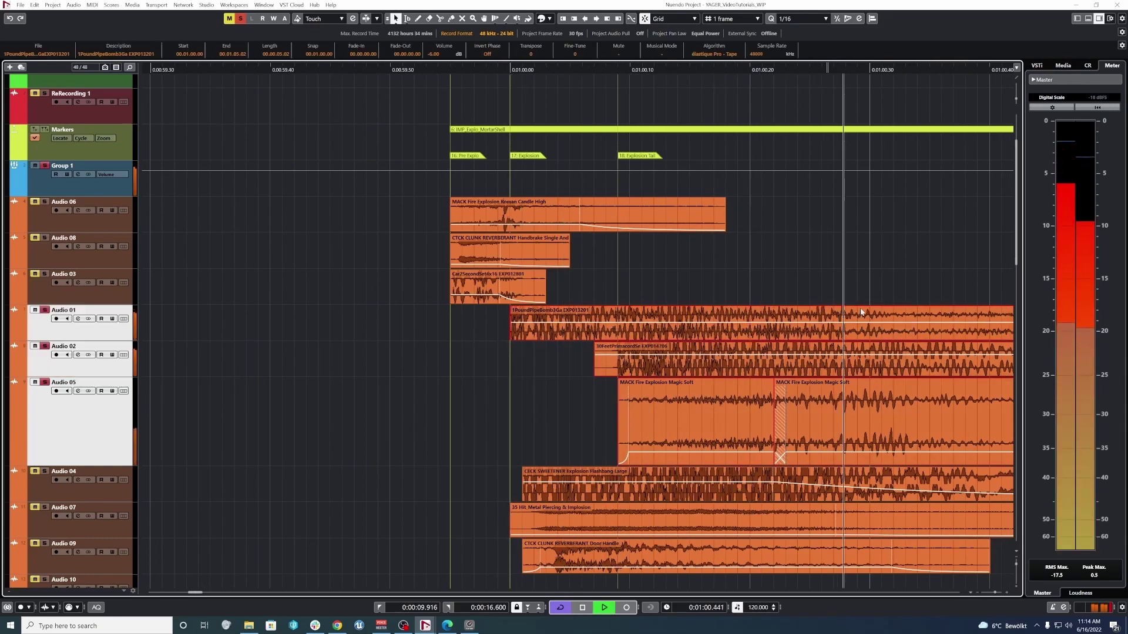
pyautogui.scroll(-4, 860, 264)
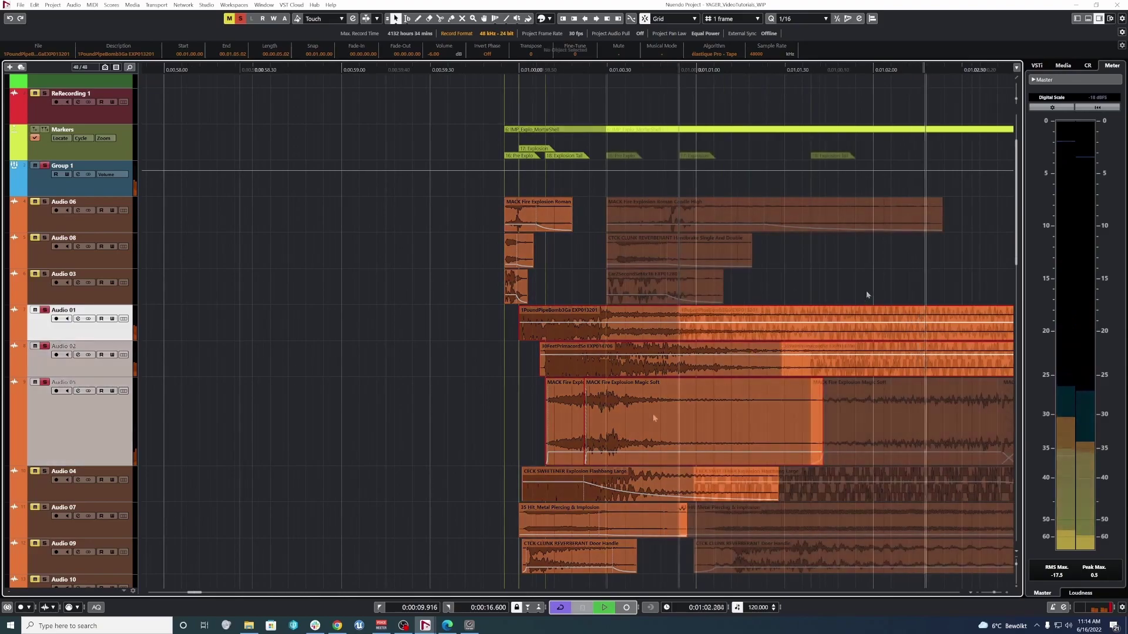
pyautogui.scroll(2, 676, 417)
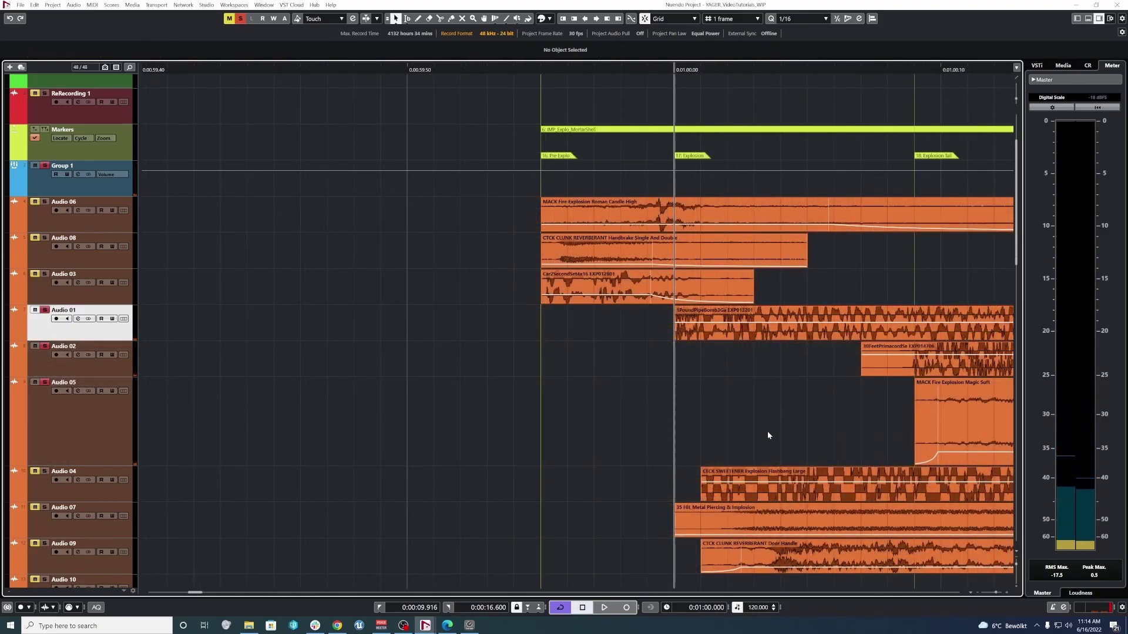
# Step: Check where the first explosion's Audio 04 clip starts relative to its Explosion marker, and compare it with the sixth explosion
pyautogui.scroll(-8, 767, 431)
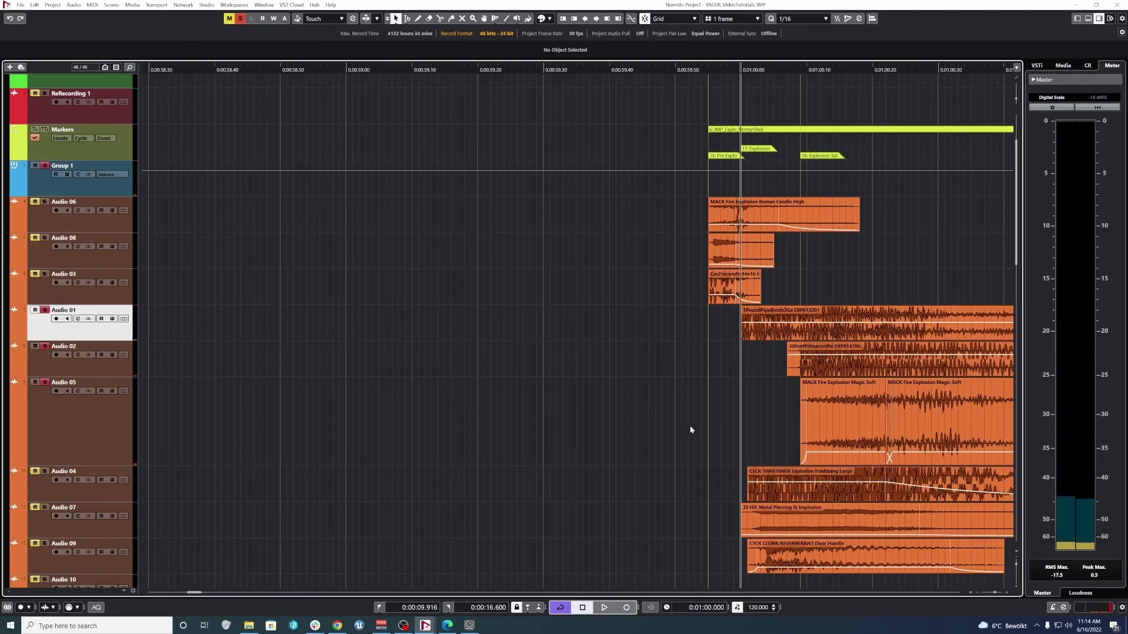
pyautogui.scroll(2, 512, 435)
pyautogui.hscroll(-15, 517, 436)
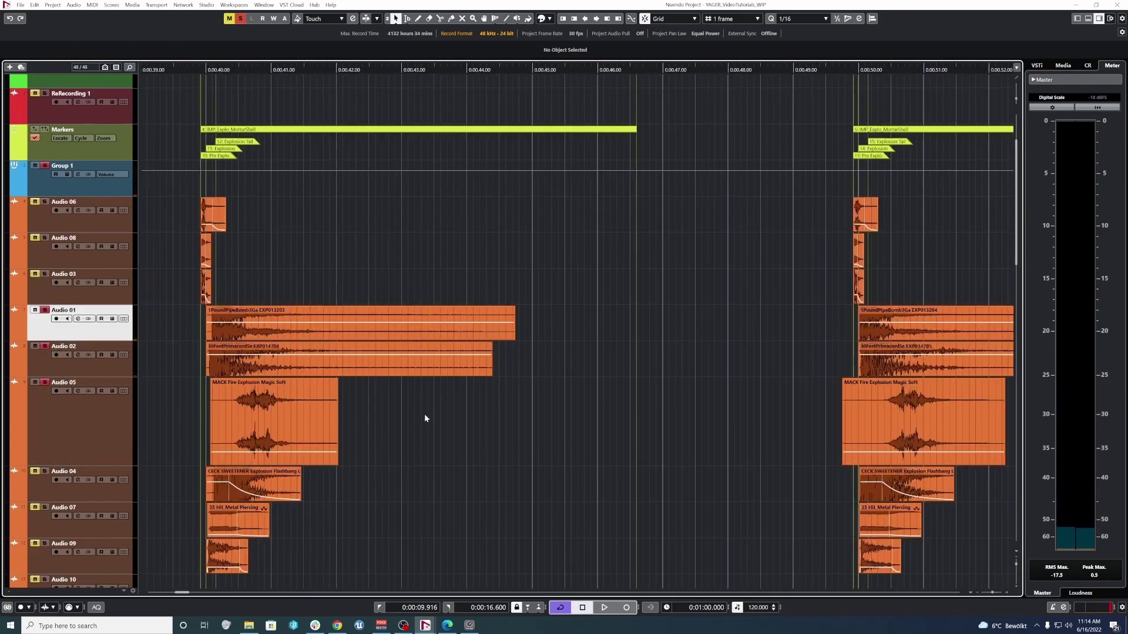
pyautogui.scroll(3, 723, 405)
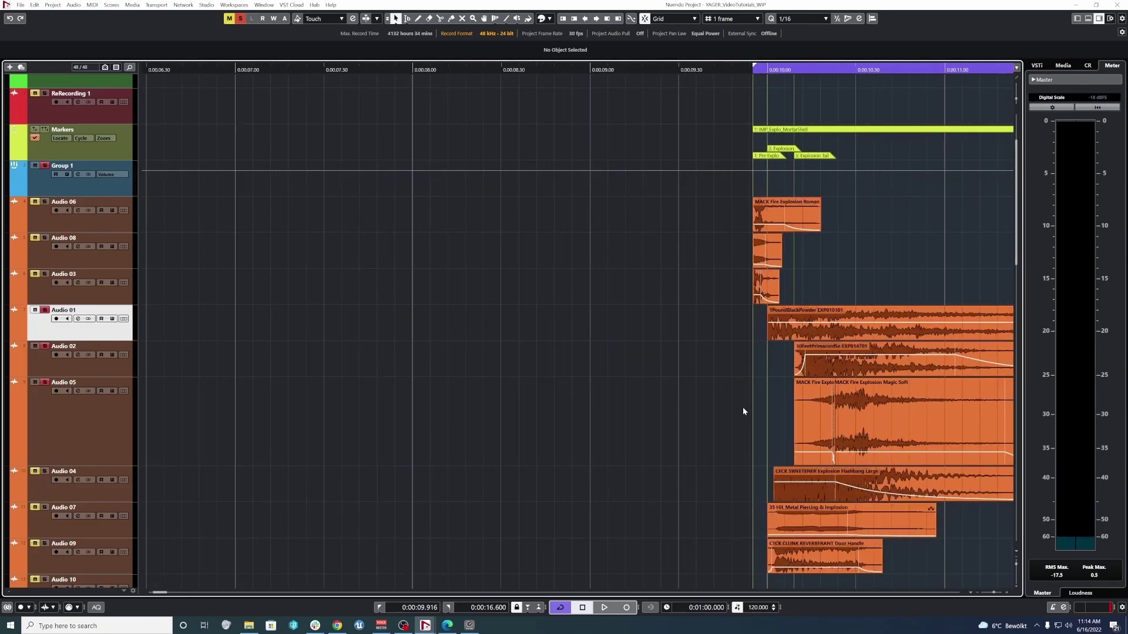
pyautogui.scroll(-8, 669, 525)
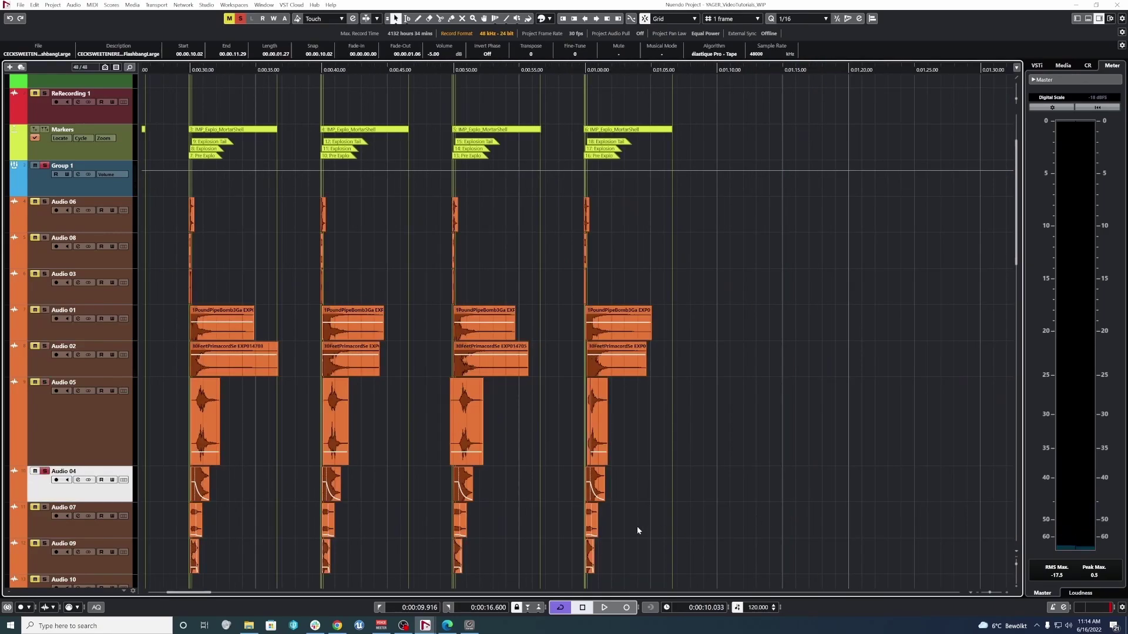
pyautogui.scroll(10, 587, 527)
pyautogui.hscroll(5, 352, 520)
pyautogui.hscroll(-5, 342, 521)
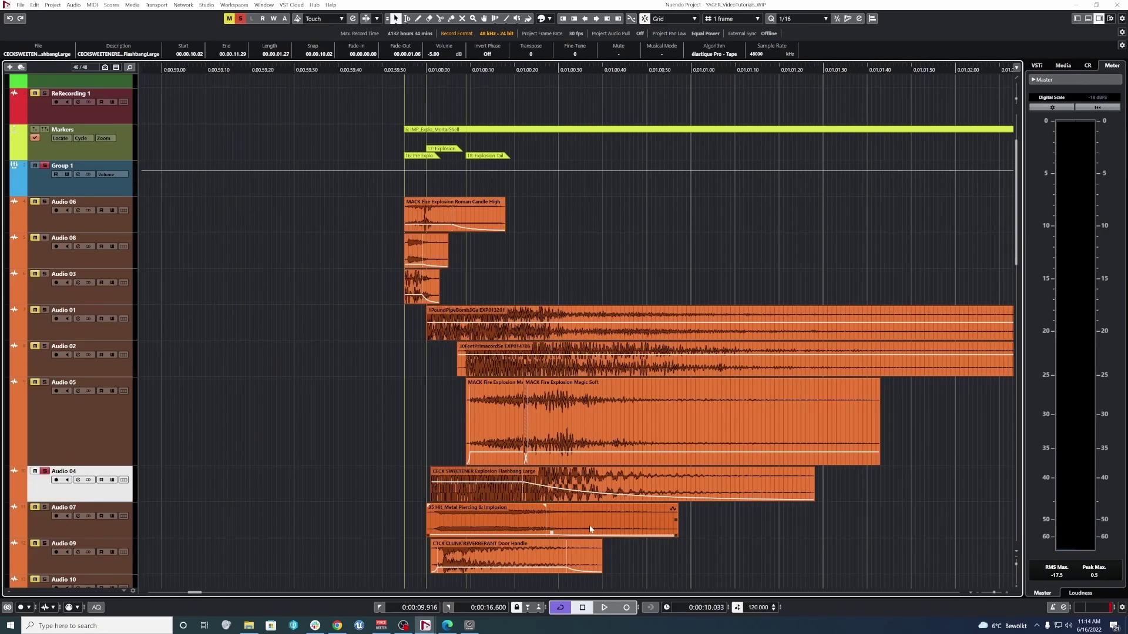
# Step: Move the sixth explosion's Audio 04 clip to start at 1:00.02
pyautogui.scroll(8, 433, 521)
pyautogui.moveTo(496, 495); pyautogui.dragTo(541, 494)
pyautogui.scroll(-2, 551, 433)
pyautogui.scroll(-5, 488, 382)
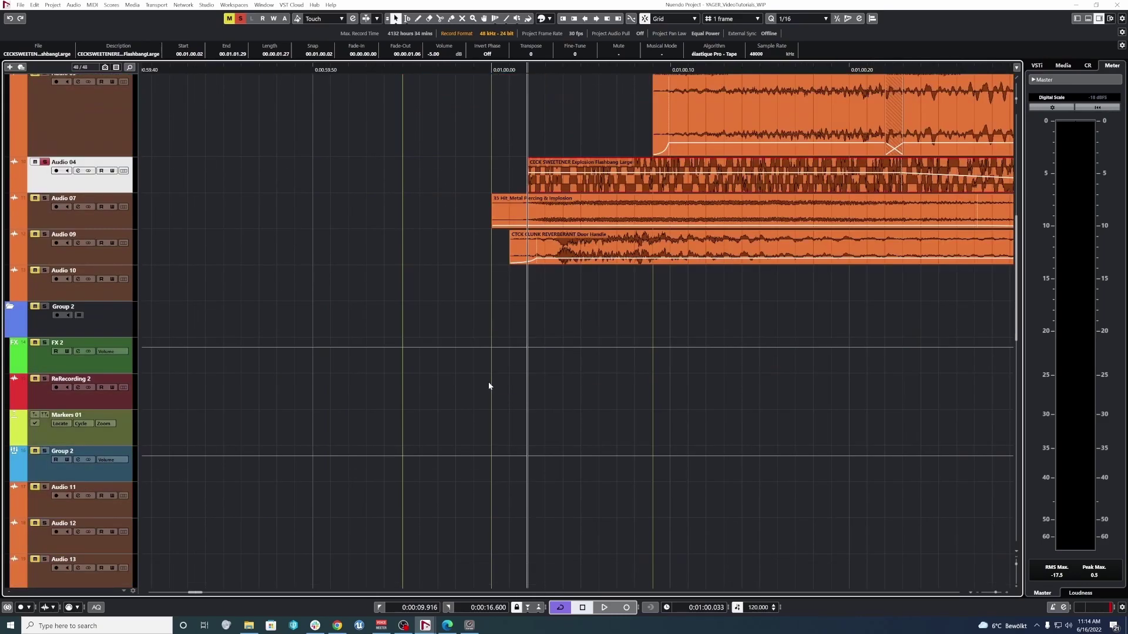
# Step: Play back the sixth explosion's Audio 07 and Audio 09 clips to check their timing
pyautogui.scroll(3, 496, 385)
pyautogui.click(686, 425)
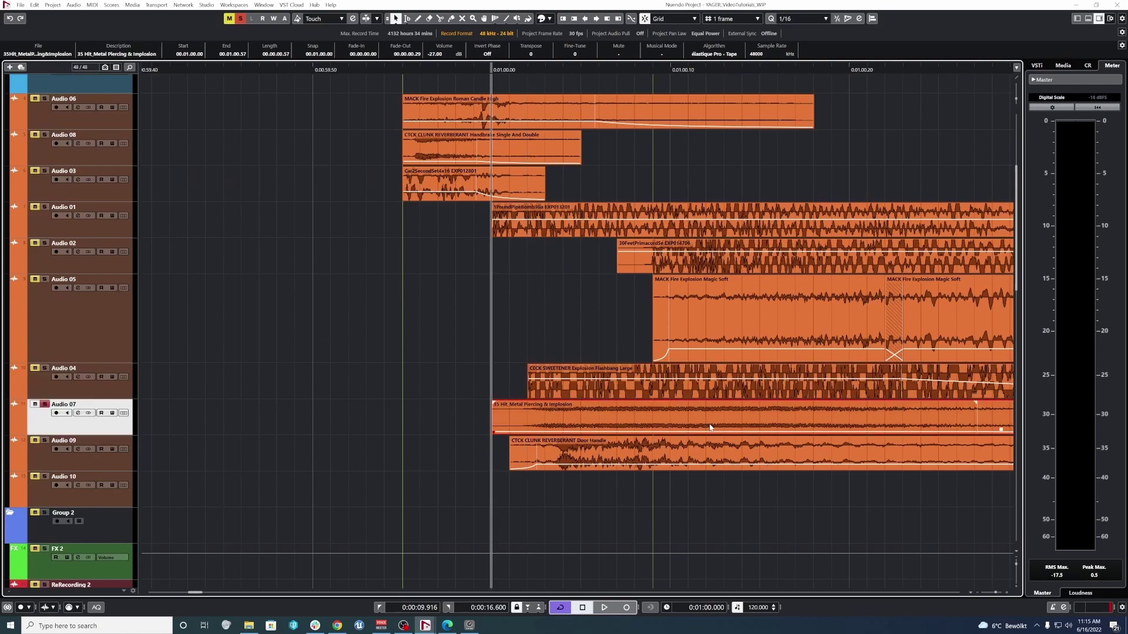
pyautogui.press('space')
pyautogui.press('space')
pyautogui.click(546, 458)
pyautogui.press('l')
pyautogui.press('space')
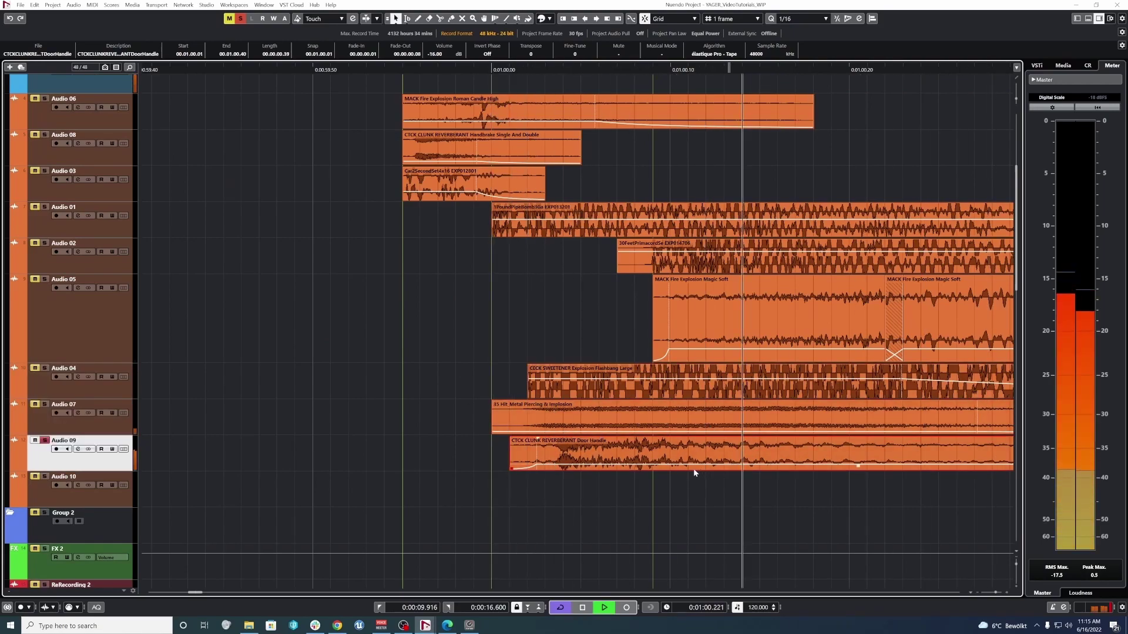
pyautogui.press('space')
pyautogui.scroll(-3, 429, 380)
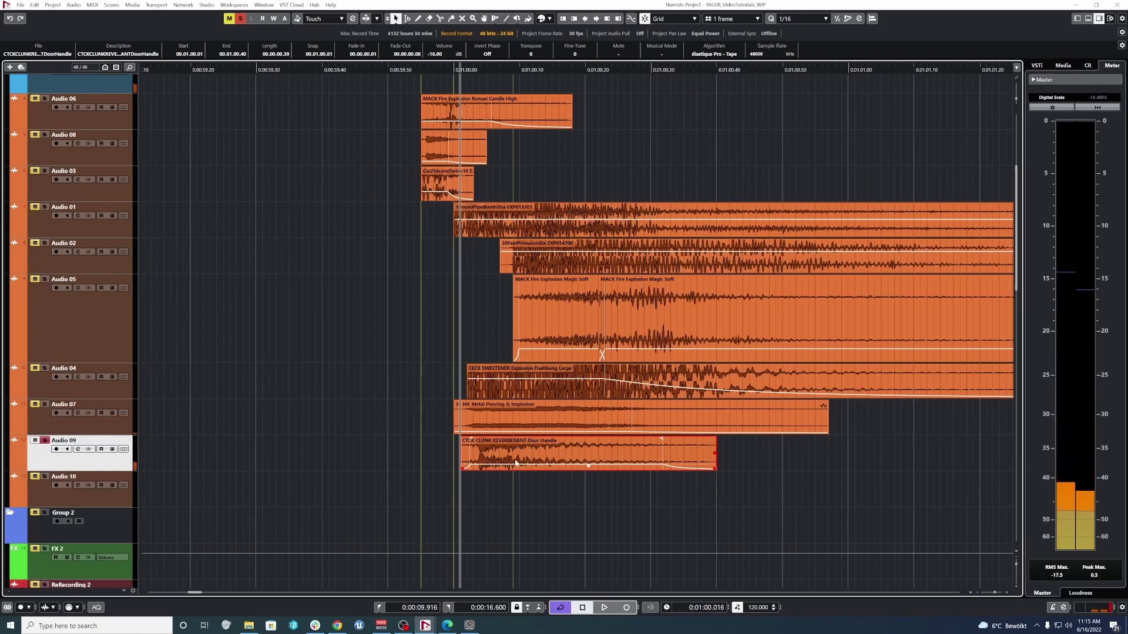
# Step: Trim the start of the sixth explosion's Audio 09 clip and align it with the Explosion marker at 1:00.00
pyautogui.moveTo(516, 463); pyautogui.dragTo(463, 470)
pyautogui.click(470, 483)
pyautogui.scroll(4, 458, 485)
pyautogui.click(583, 506)
pyautogui.moveTo(590, 452); pyautogui.dragTo(548, 422)
pyautogui.click(621, 419)
pyautogui.scroll(-4, 561, 491)
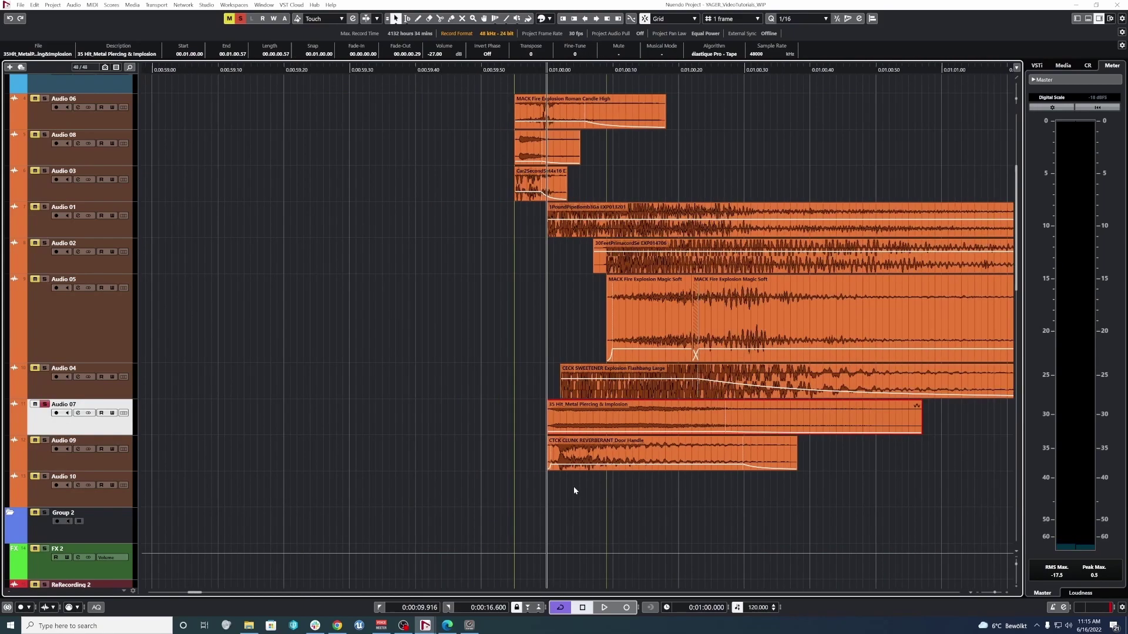
pyautogui.click(910, 454)
pyautogui.scroll(-2, 905, 453)
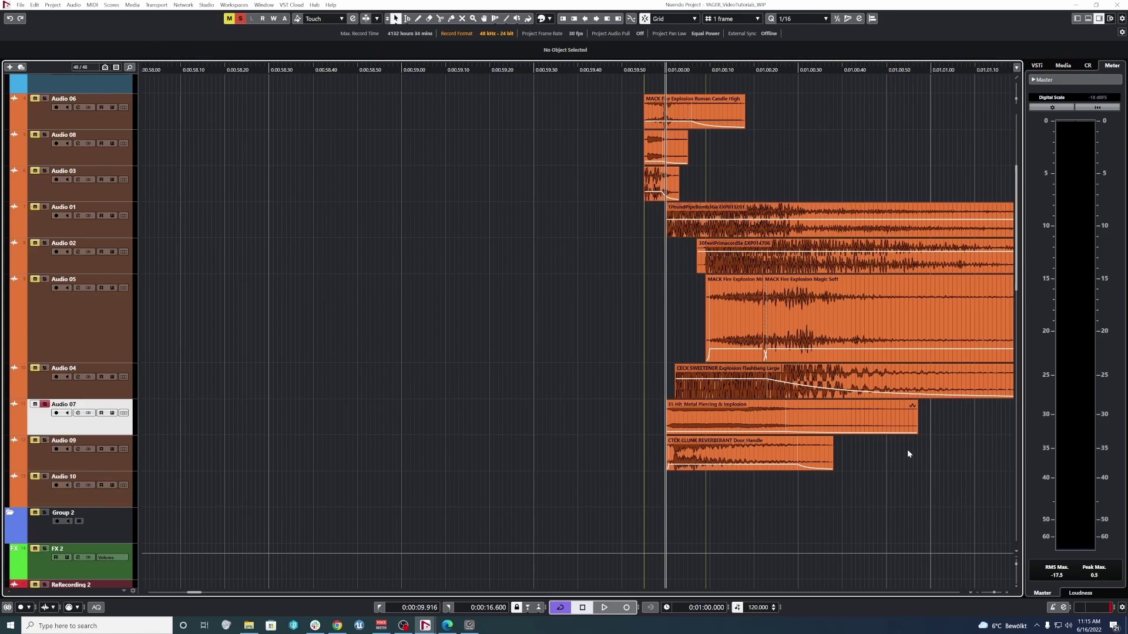
pyautogui.scroll(-2, 771, 456)
pyautogui.scroll(2, 509, 221)
pyautogui.scroll(-3, 532, 318)
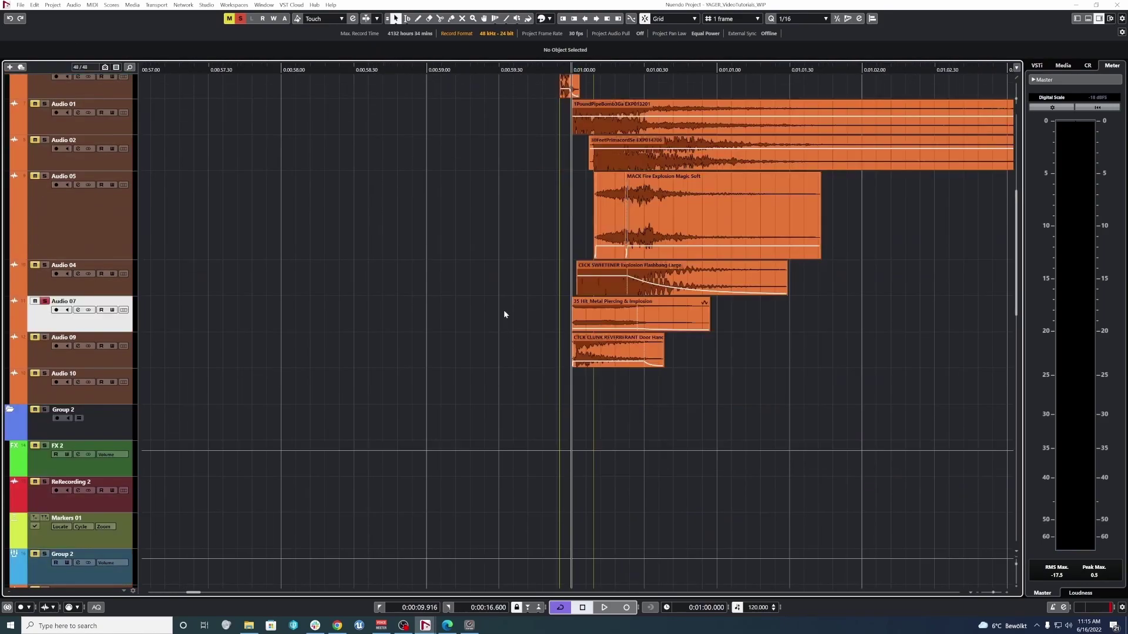
# Step: Select all layers of the sixth explosion and play it back from its Pre Explo marker
pyautogui.scroll(-2, 503, 312)
pyautogui.scroll(2, 514, 235)
pyautogui.moveTo(515, 218); pyautogui.dragTo(836, 538)
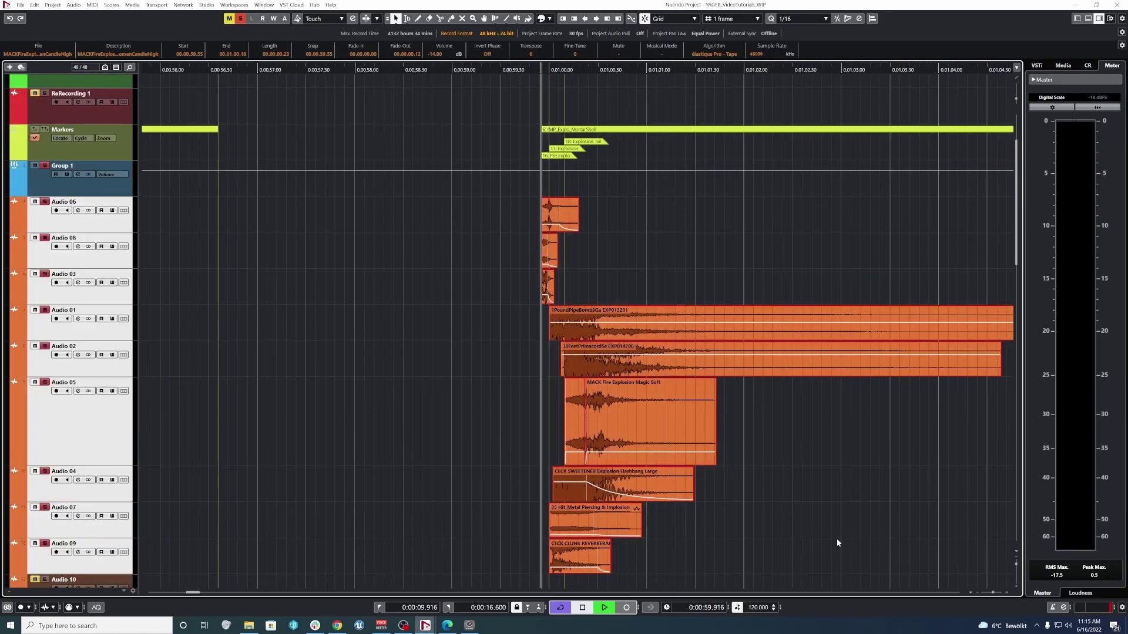
pyautogui.press('space')
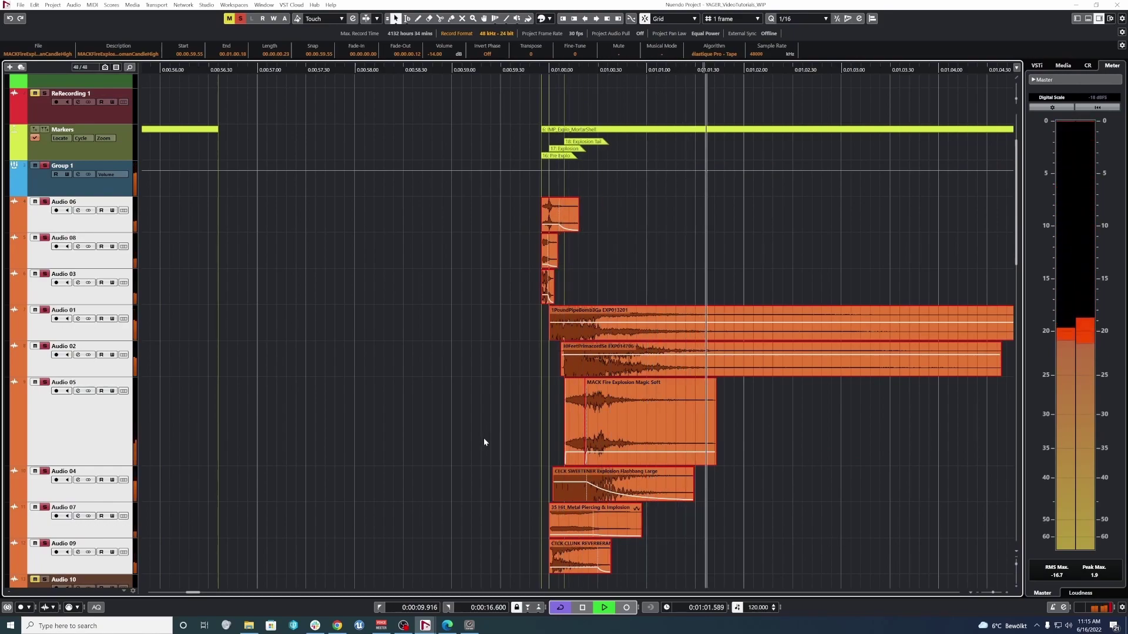
pyautogui.press('space')
pyautogui.scroll(-2, 405, 416)
pyautogui.scroll(-2, 351, 394)
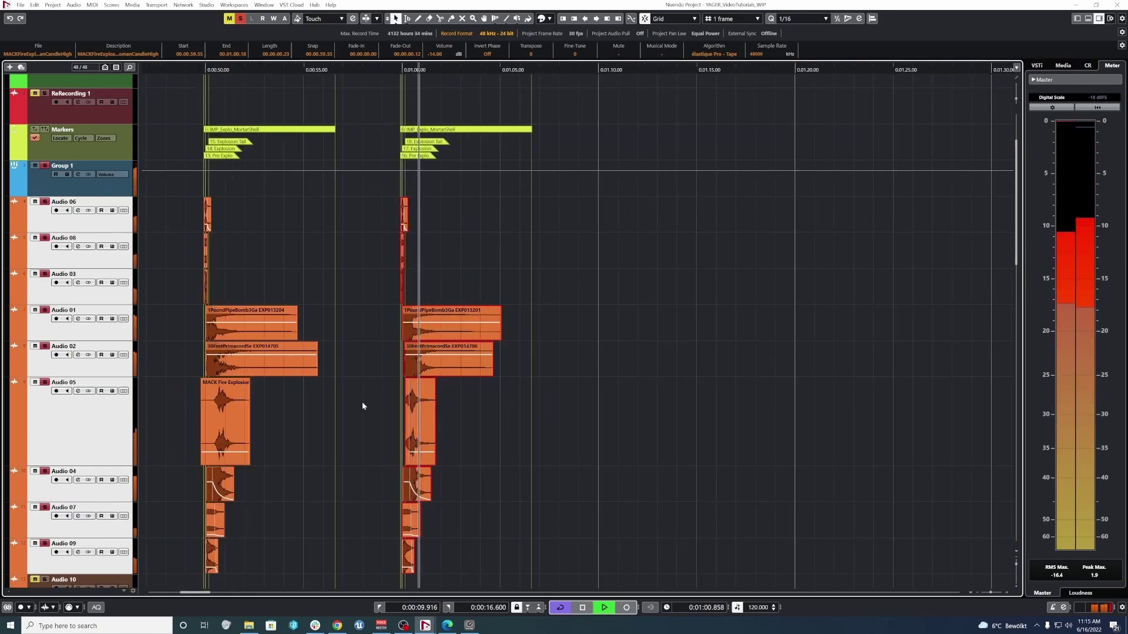
pyautogui.hscroll(-4, 376, 401)
pyautogui.scroll(-6, 399, 408)
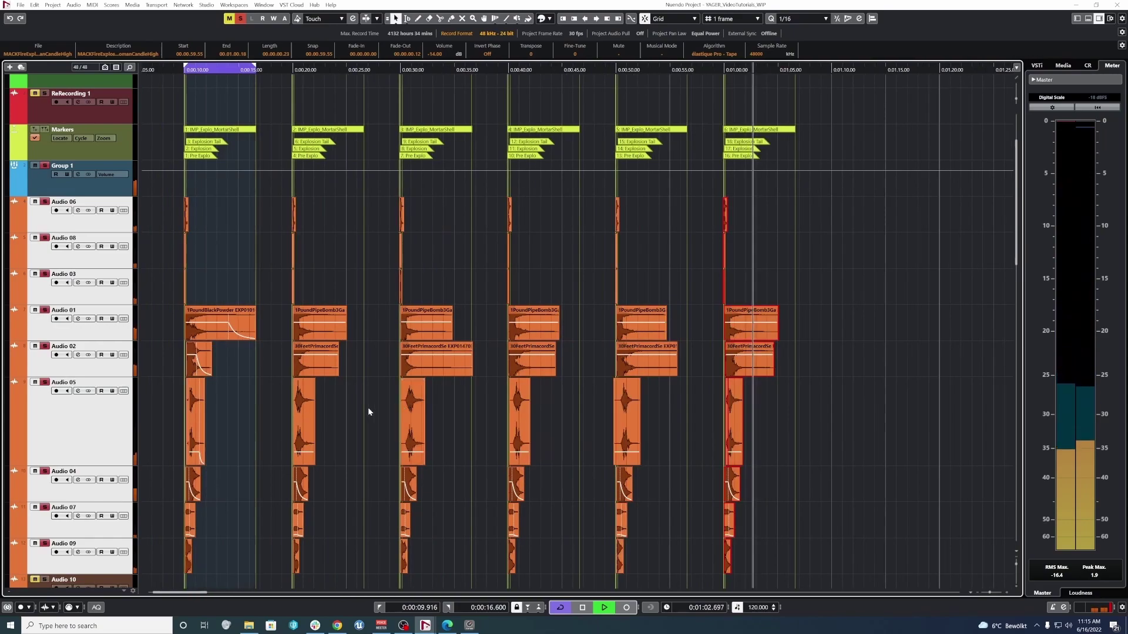
pyautogui.press('space')
# Step: Play back the full first explosion, then the sixth, then the first again to compare how they sound
pyautogui.scroll(-2, 333, 407)
pyautogui.scroll(1, 306, 306)
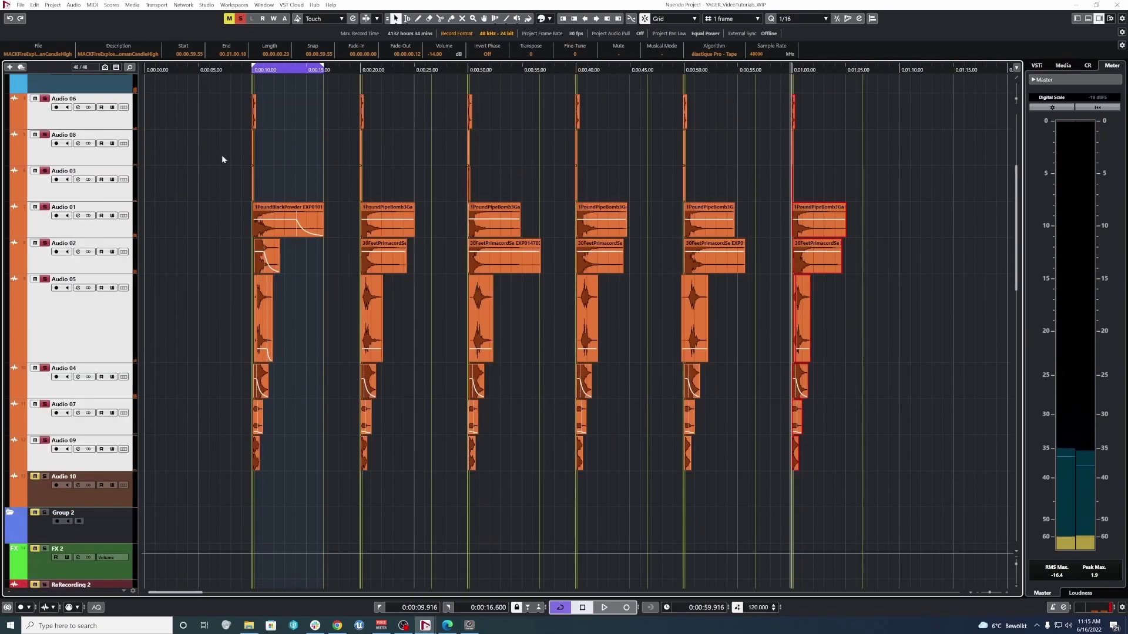
pyautogui.moveTo(232, 119); pyautogui.dragTo(309, 470)
pyautogui.press('l')
pyautogui.press('space')
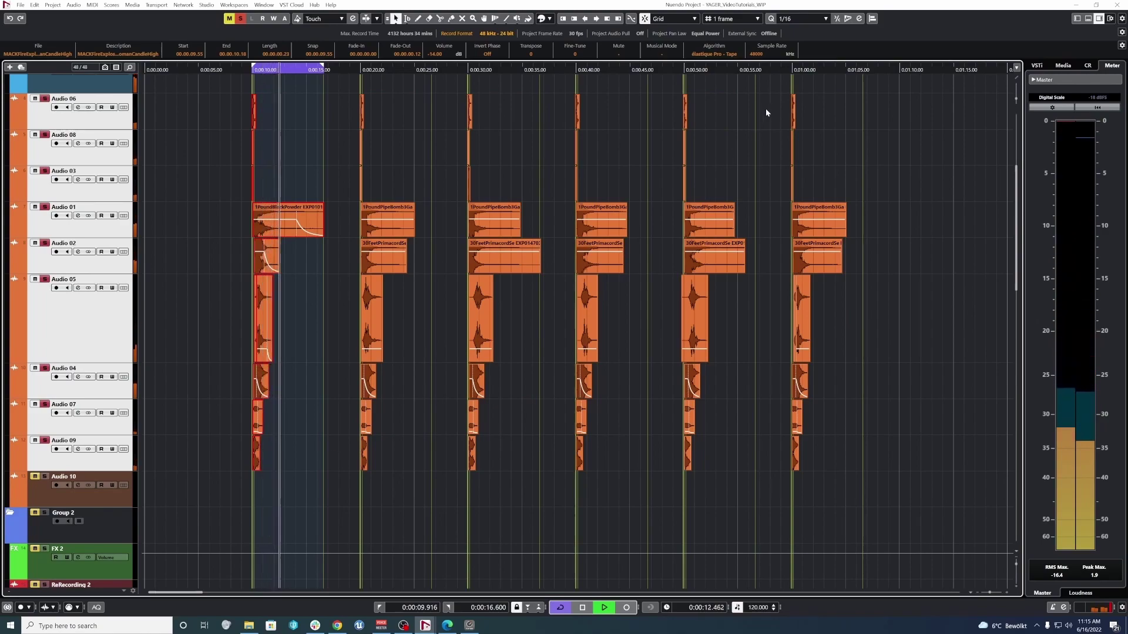
pyautogui.moveTo(765, 109); pyautogui.dragTo(907, 474)
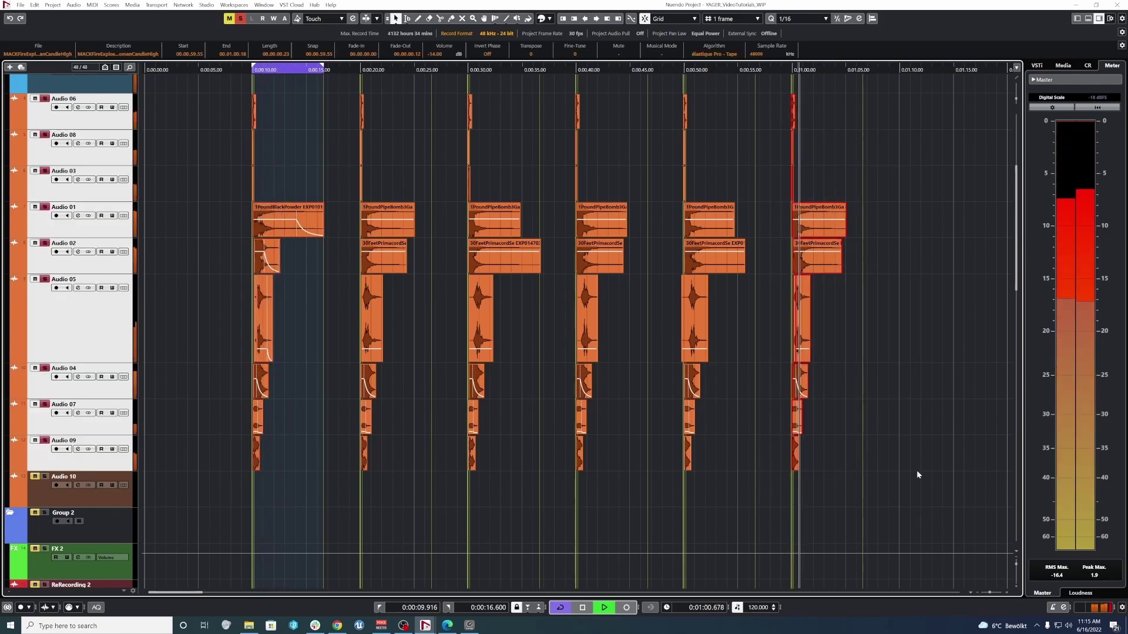
pyautogui.moveTo(241, 114); pyautogui.dragTo(330, 504)
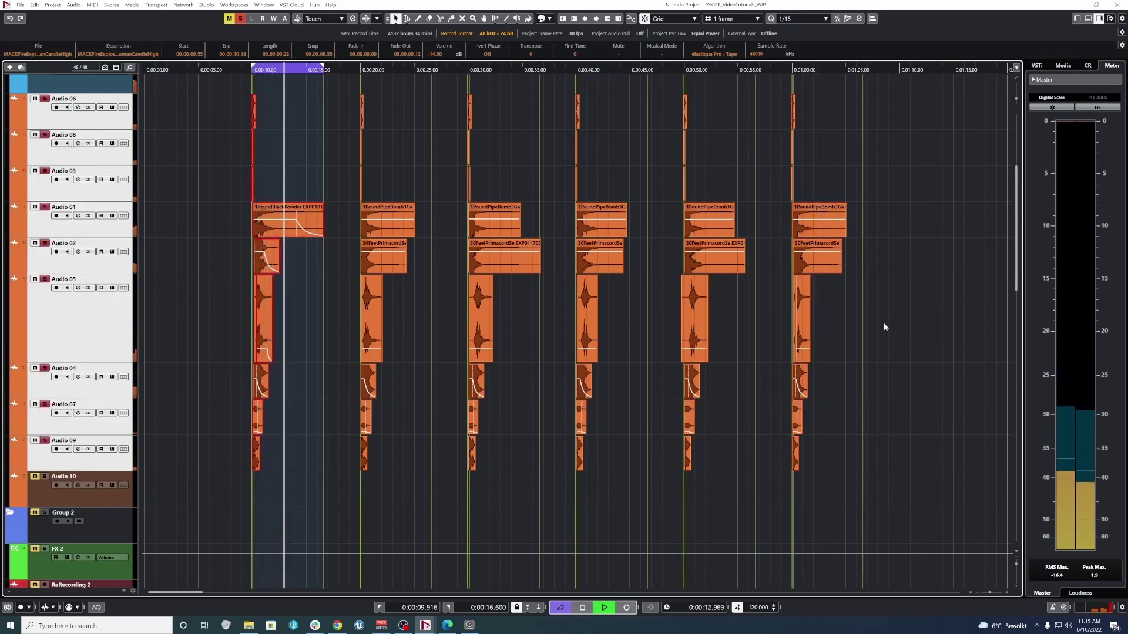
pyautogui.press('space')
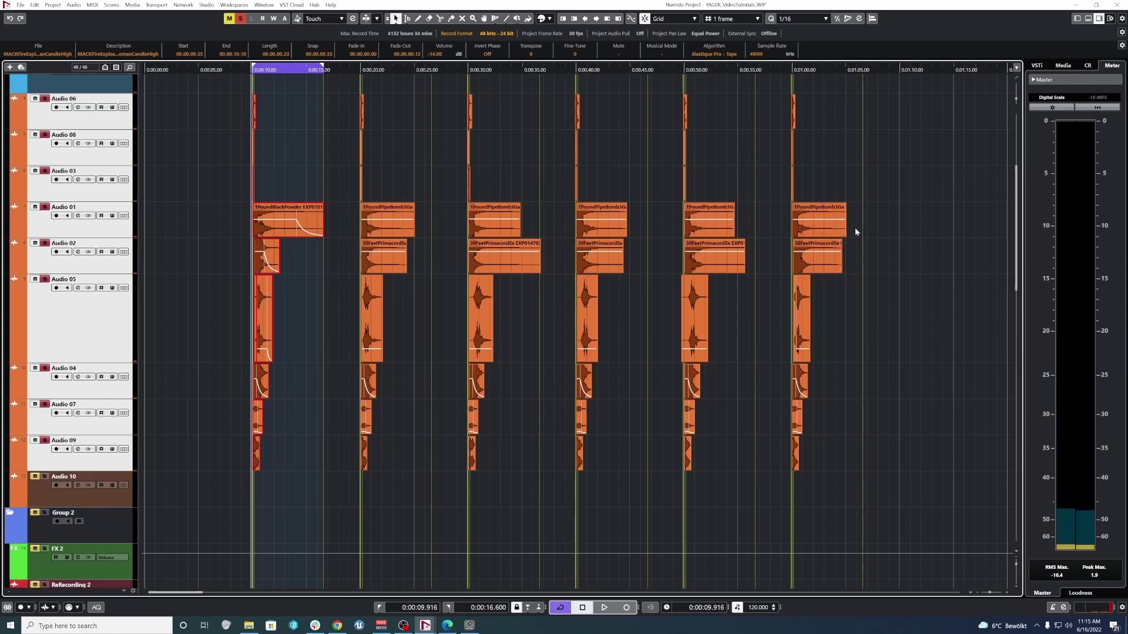
# Step: Examine how the layers line up with the markers across all six explosions, using the first as the reference
pyautogui.scroll(3, 858, 228)
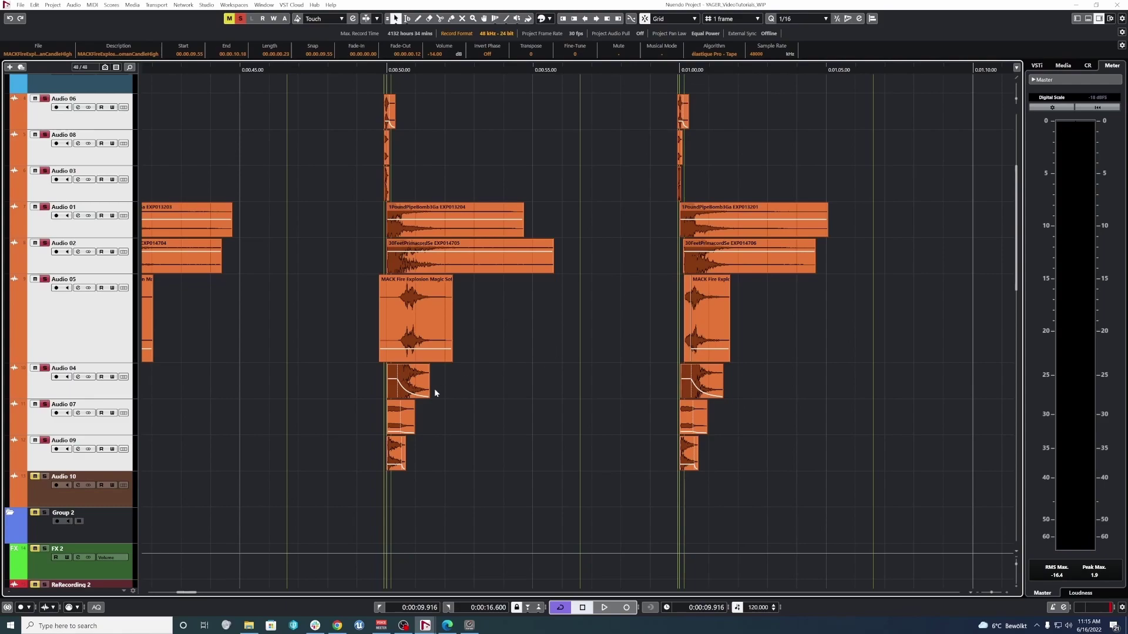
pyautogui.scroll(3, 572, 373)
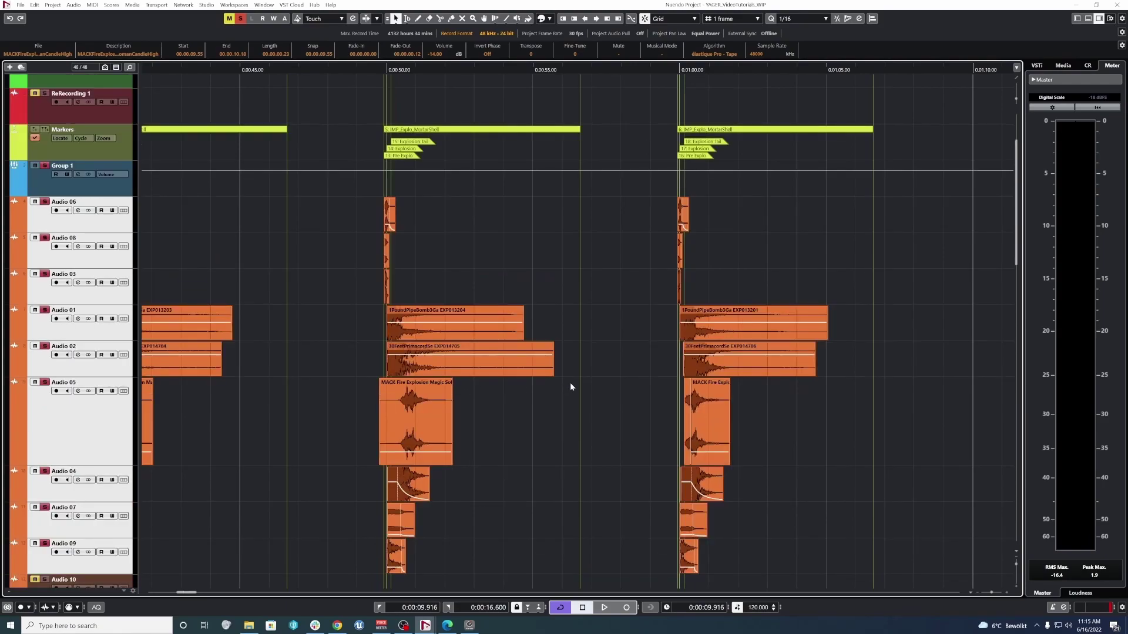
pyautogui.scroll(-7, 597, 422)
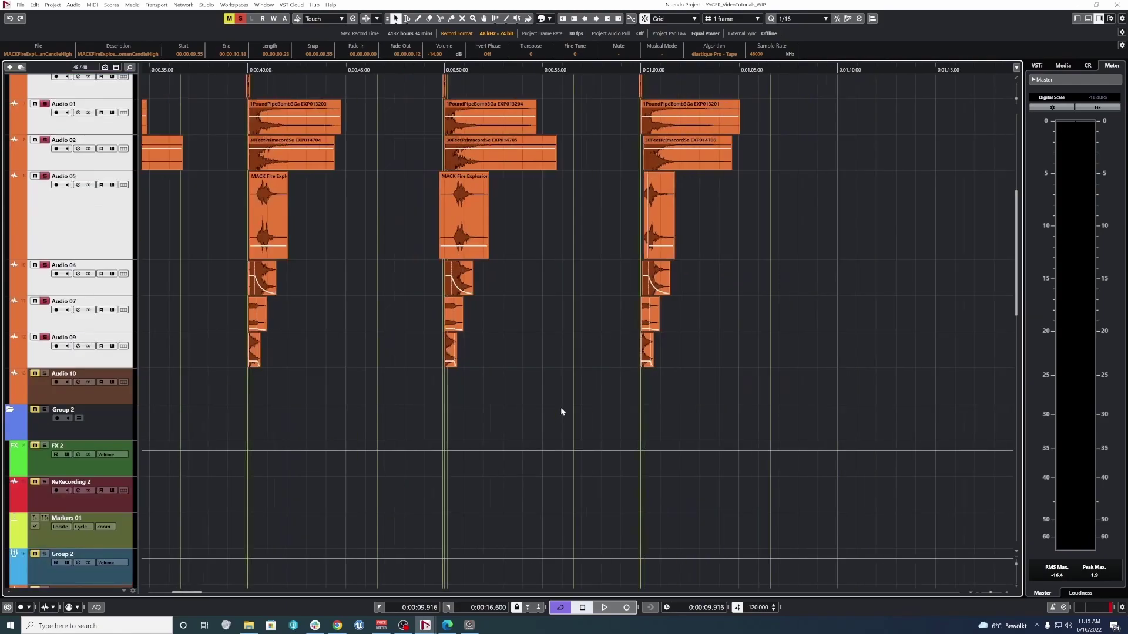
pyautogui.scroll(2, 468, 390)
pyautogui.scroll(-2, 472, 396)
pyautogui.scroll(3, 471, 395)
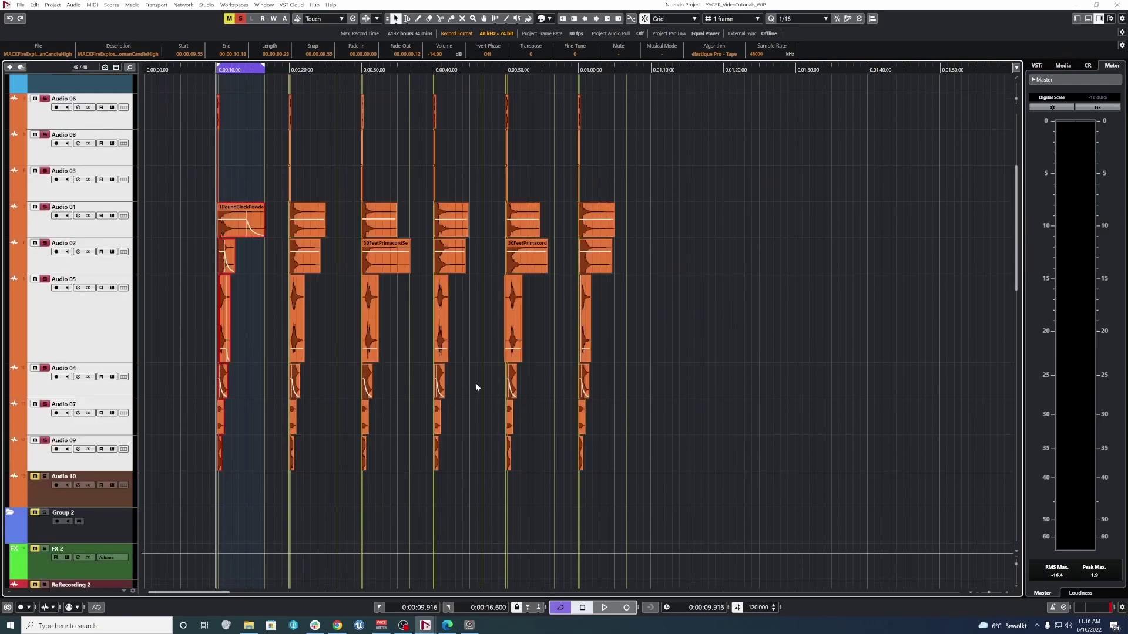
pyautogui.moveTo(277, 102); pyautogui.dragTo(539, 468)
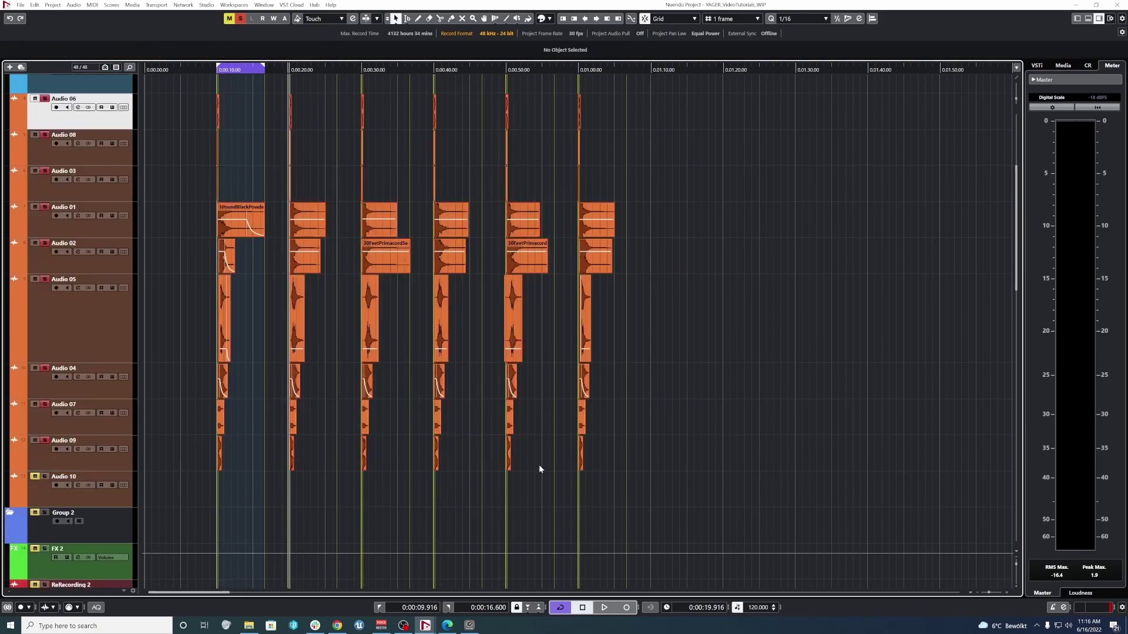
pyautogui.scroll(3, 195, 206)
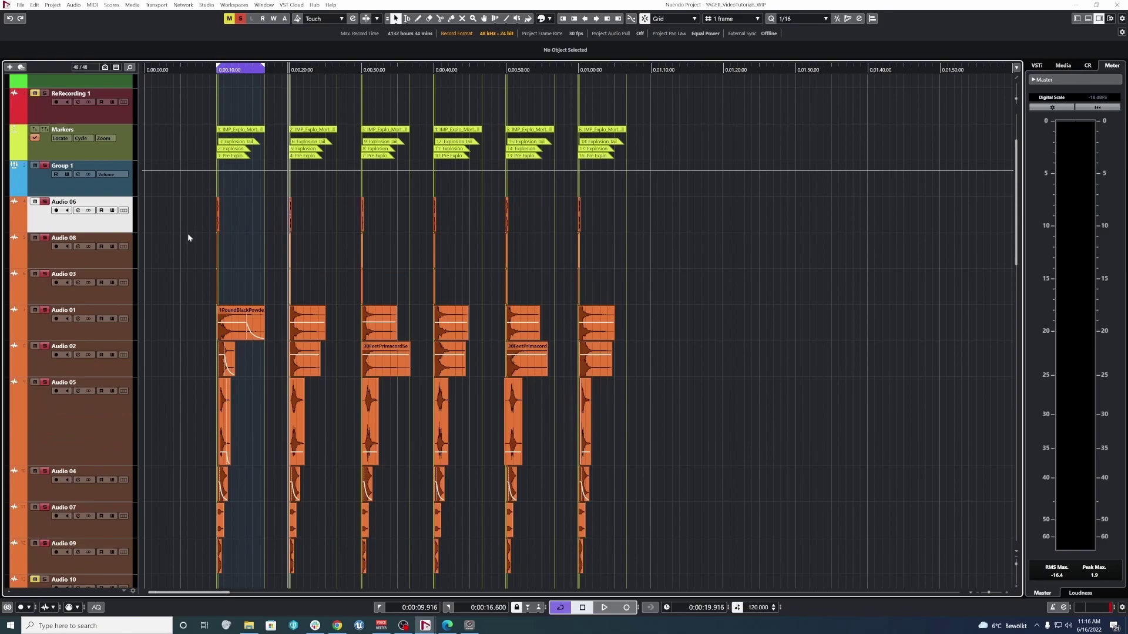
pyautogui.scroll(-3, 189, 176)
pyautogui.moveTo(192, 123); pyautogui.dragTo(263, 480)
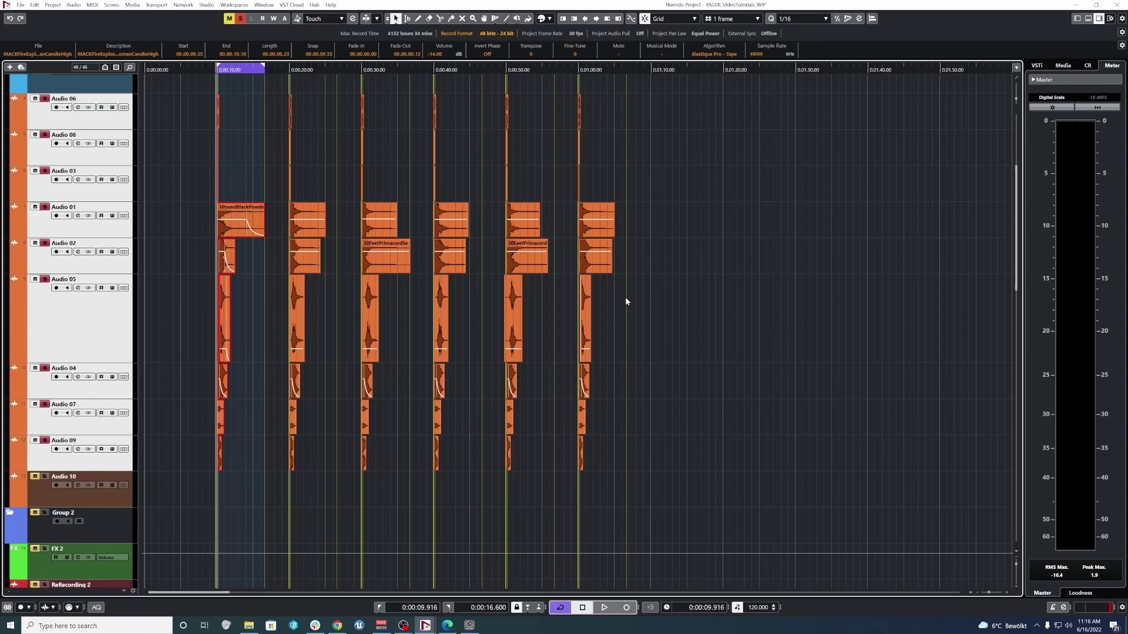
# Step: View the fifth explosion's Audio 07 clip in the sample editor, then close the editor and clear the selection
pyautogui.click(664, 322)
pyautogui.click(509, 418)
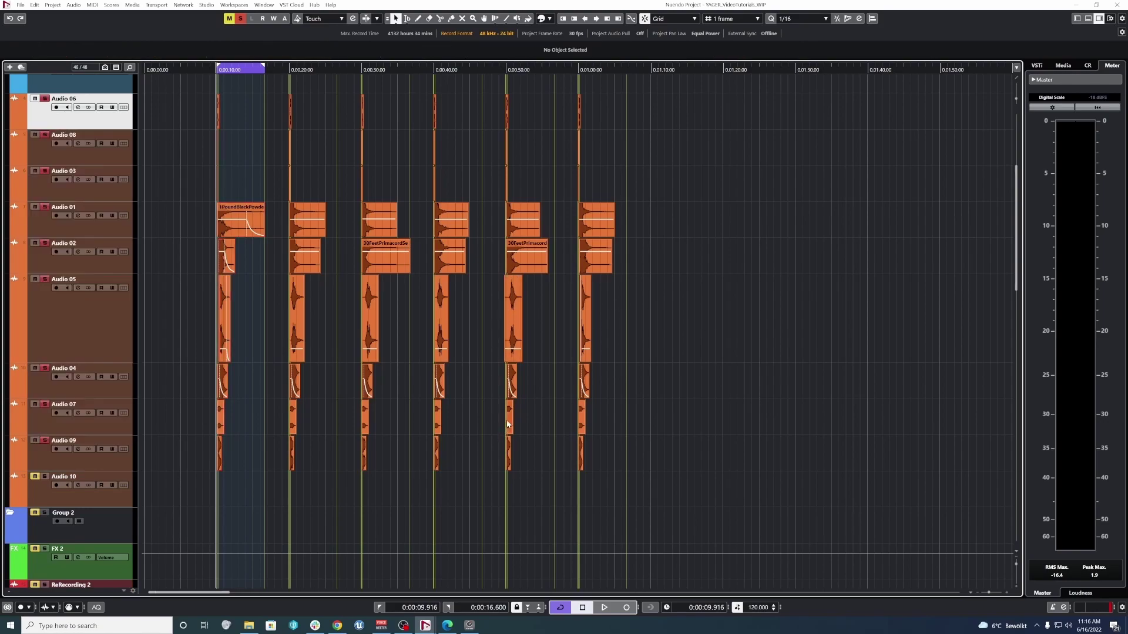
pyautogui.click(1087, 18)
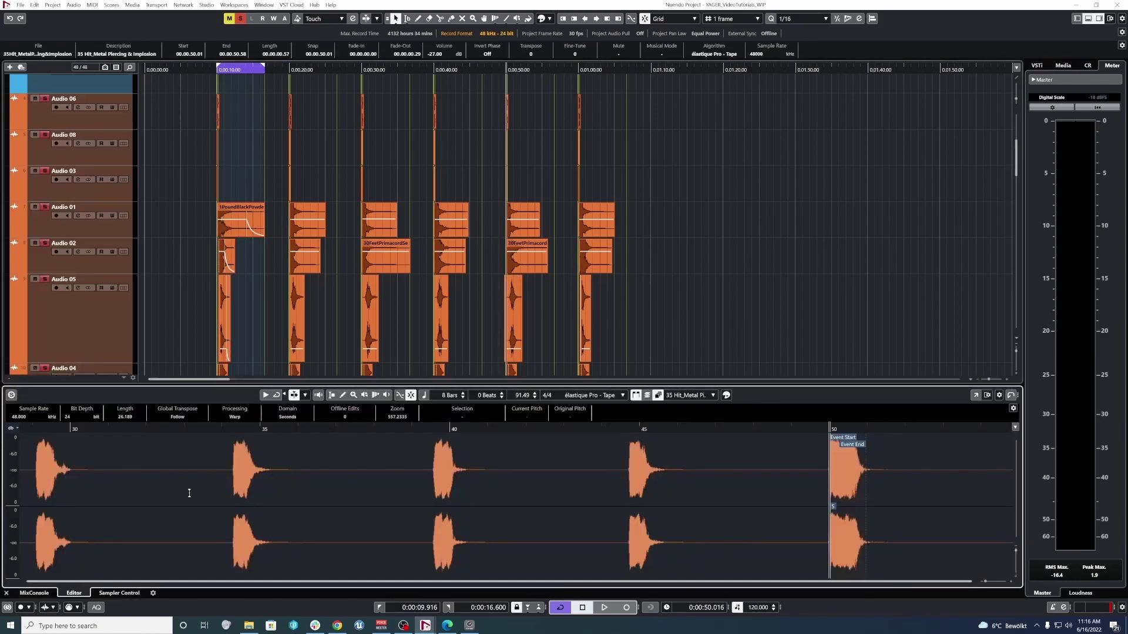
pyautogui.click(1087, 18)
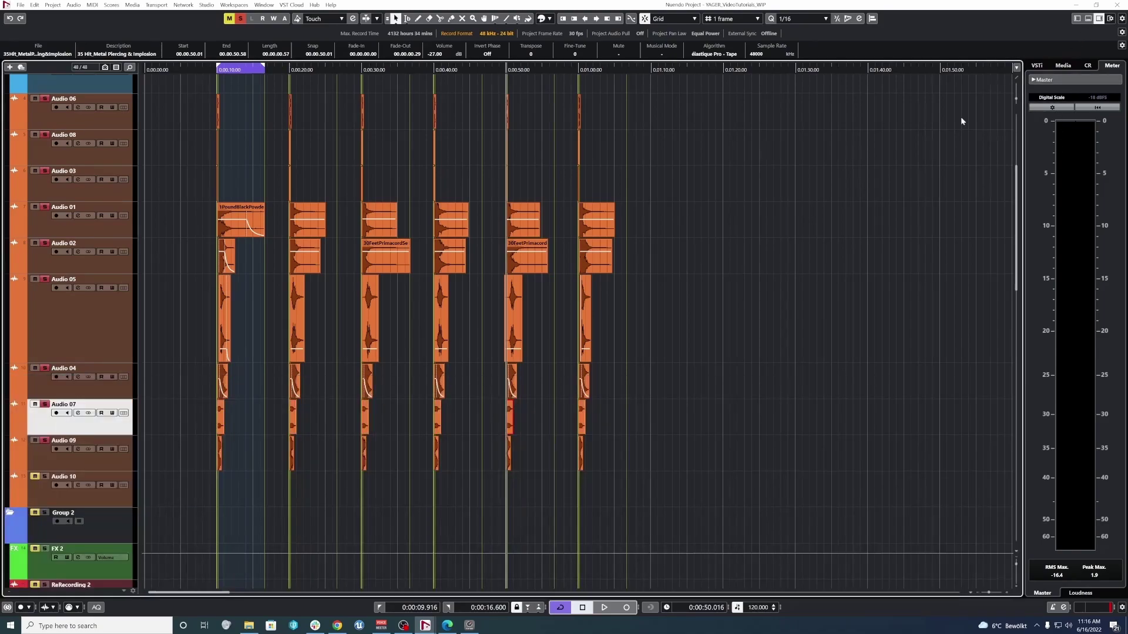
pyautogui.click(674, 265)
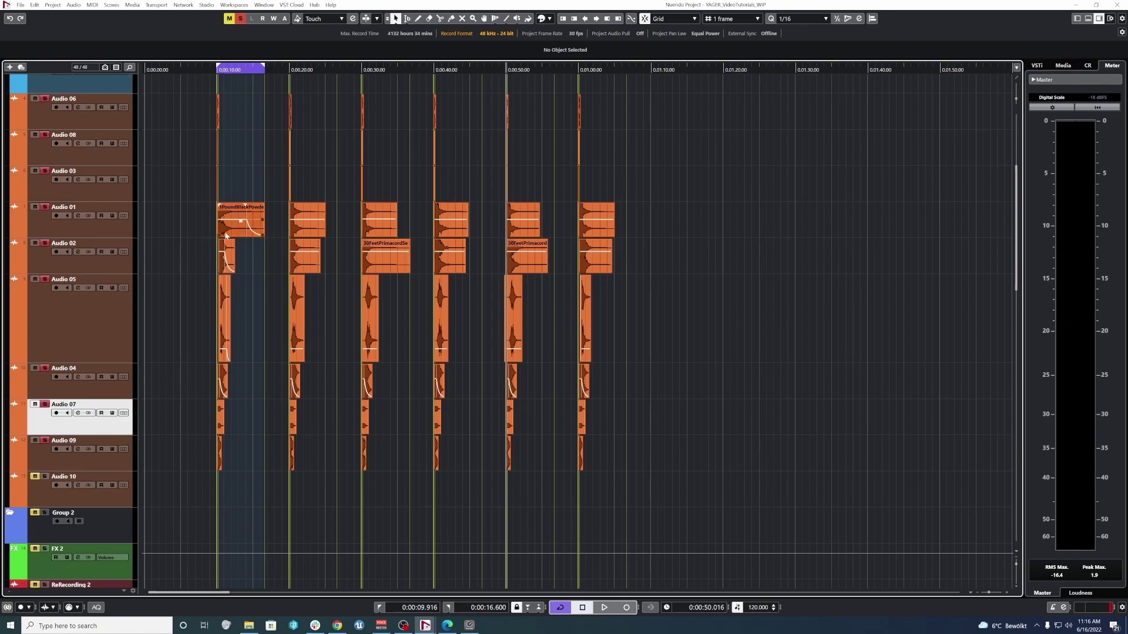
# Step: Open the first explosion's Audio 02 clip in the sample editor and examine its waveform
pyautogui.scroll(4, 211, 192)
pyautogui.doubleClick(253, 253)
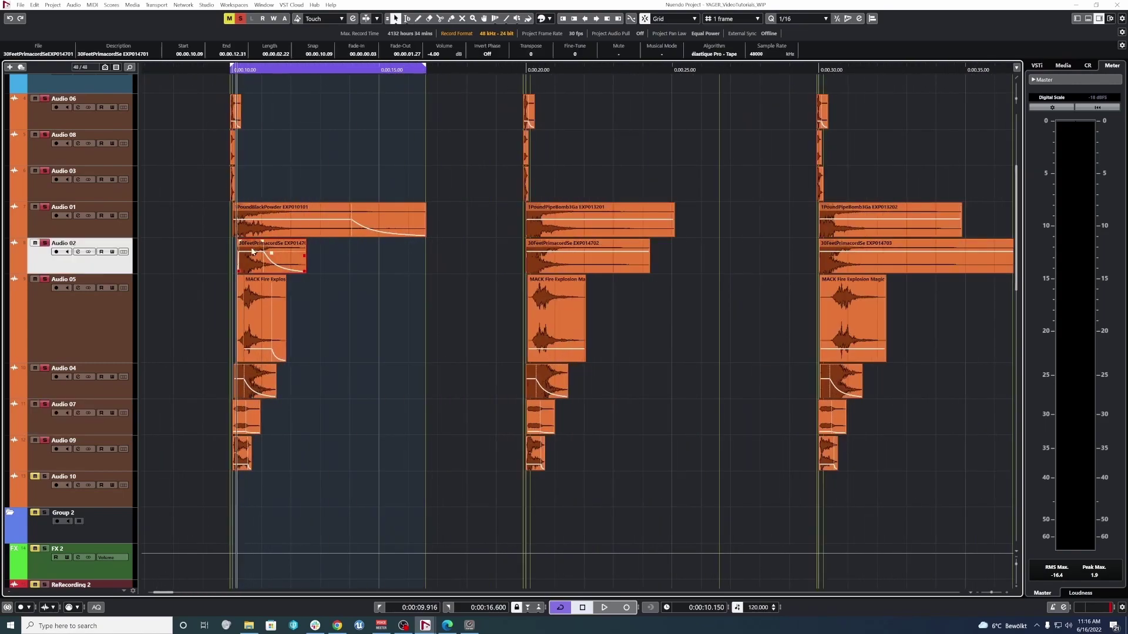
pyautogui.moveTo(430, 436); pyautogui.dragTo(407, 364)
pyautogui.click(213, 264)
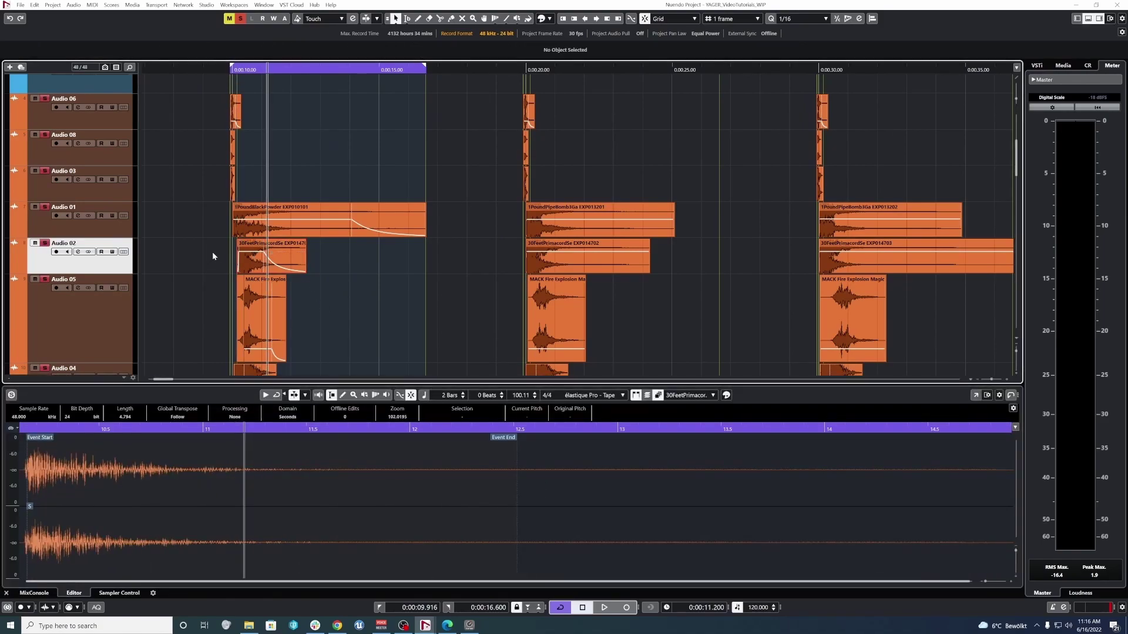
pyautogui.scroll(-4, 212, 252)
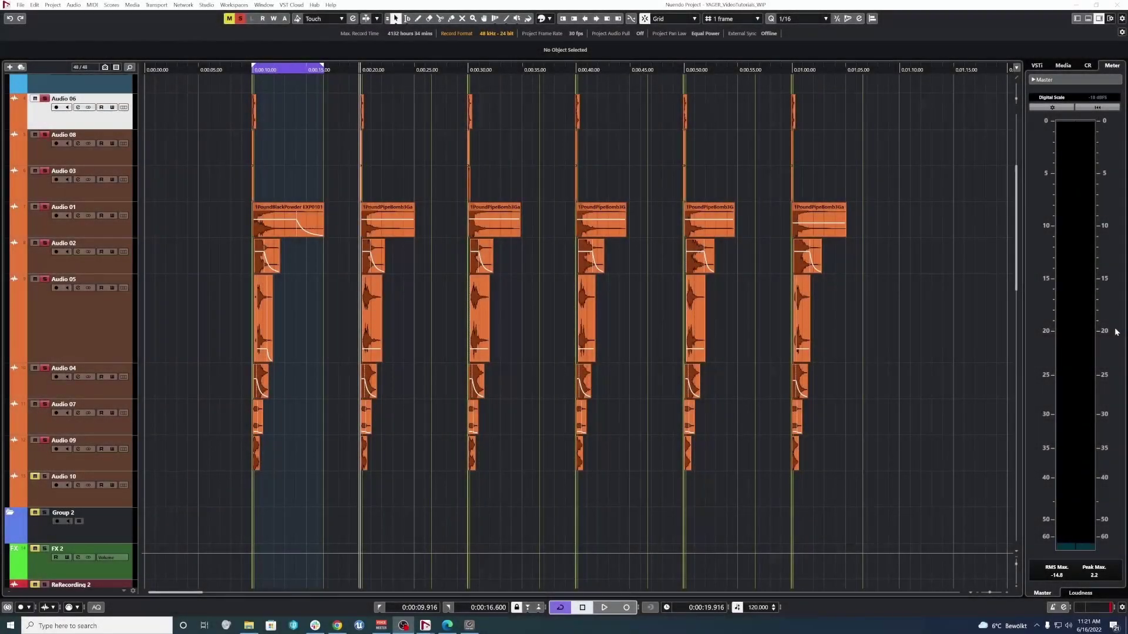
# Step: Compare the first and sixth explosions' layers and play back the sixth to judge its tail
pyautogui.scroll(4, 320, 298)
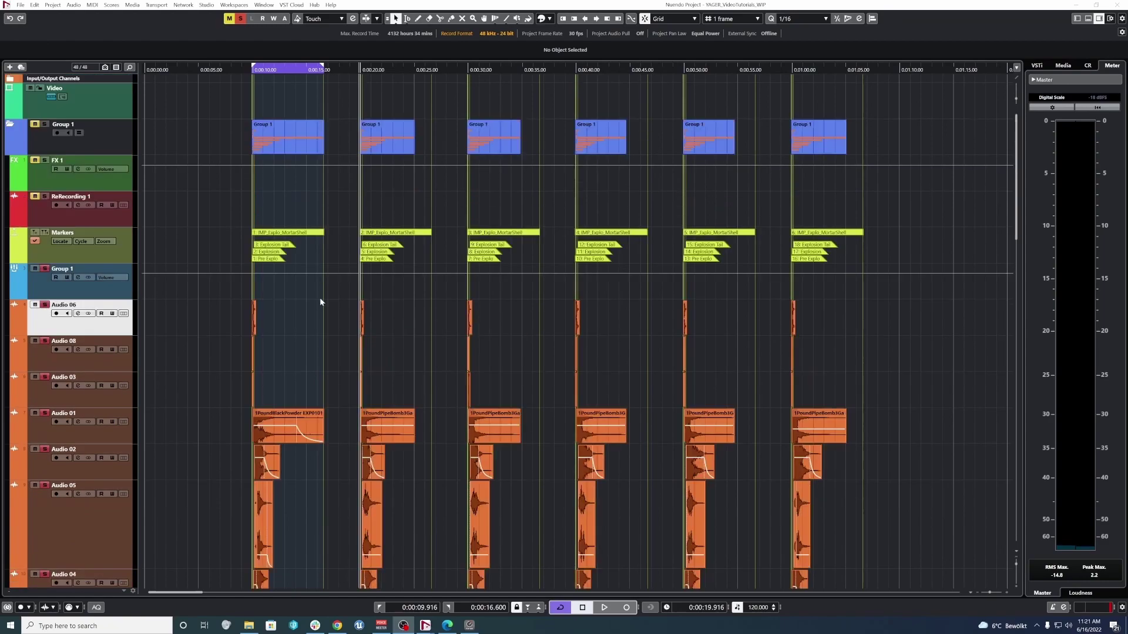
pyautogui.scroll(-3, 438, 438)
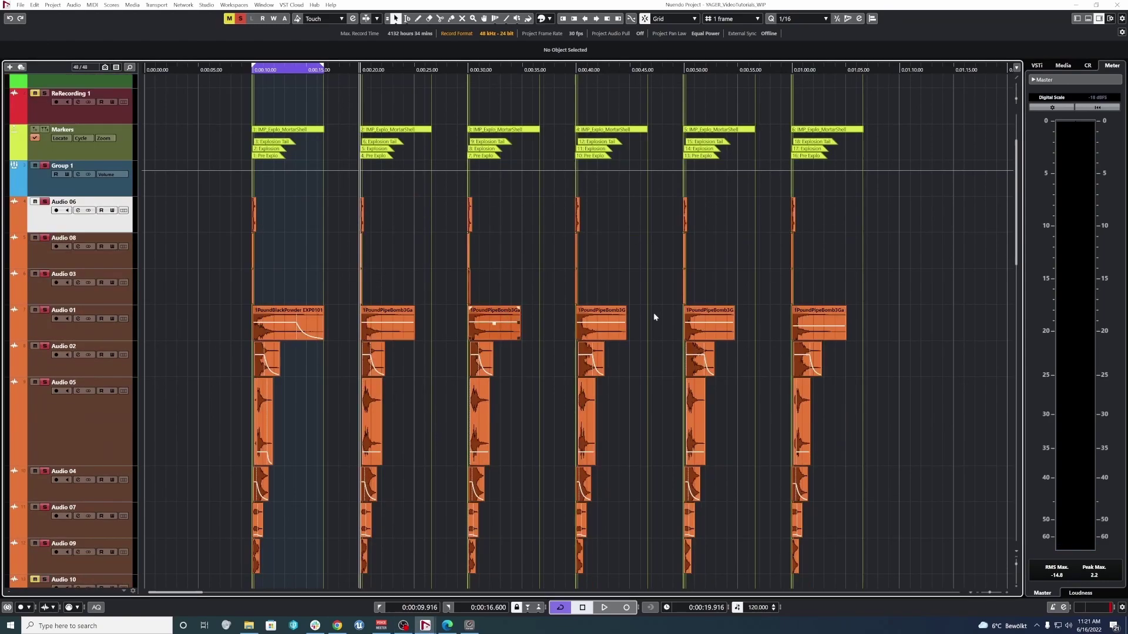
pyautogui.moveTo(842, 405); pyautogui.dragTo(770, 491)
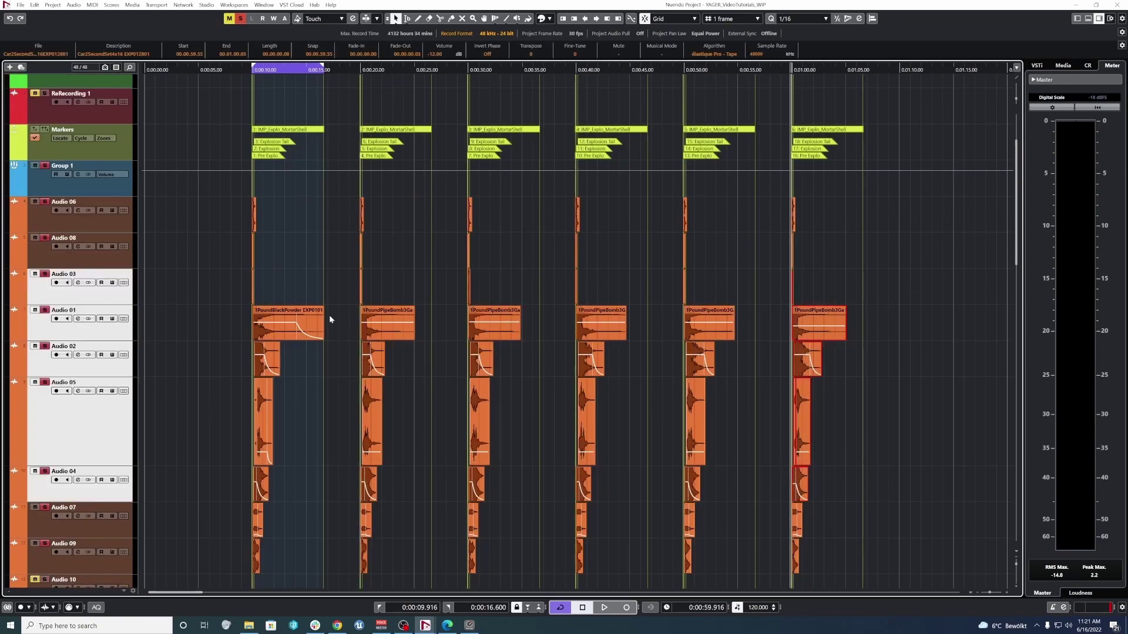
pyautogui.moveTo(315, 278); pyautogui.dragTo(283, 382)
pyautogui.moveTo(785, 305); pyautogui.dragTo(862, 448)
pyautogui.press('space')
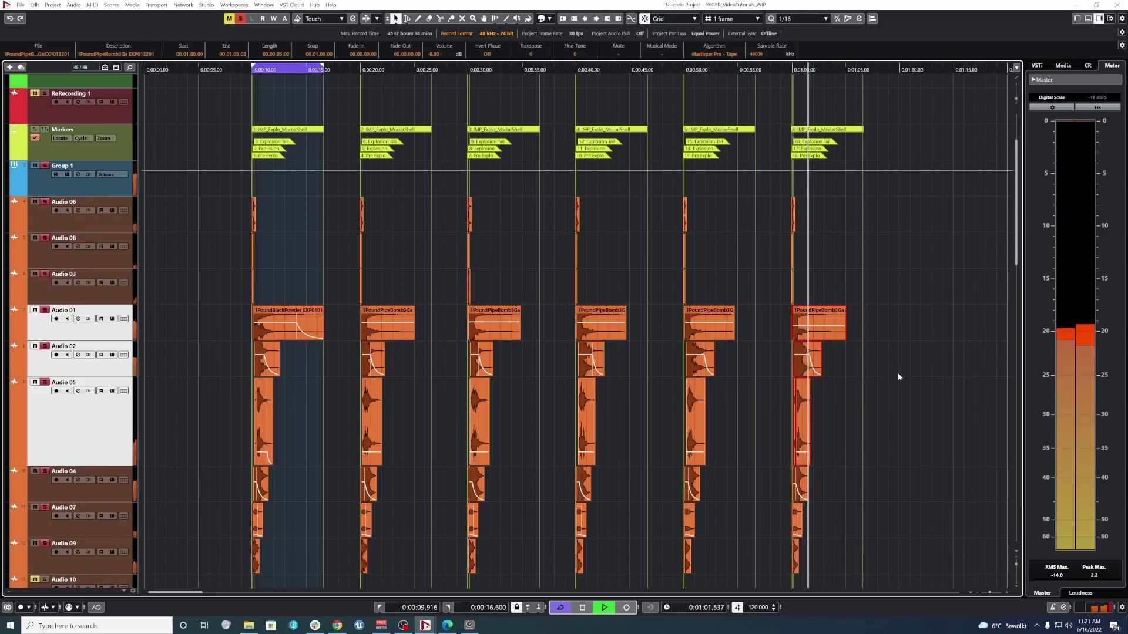
pyautogui.press('space')
# Step: Shorten the end of the first explosion's Audio 01 clip to about 0:00:14.583, keeping its fade-out
pyautogui.click(294, 326)
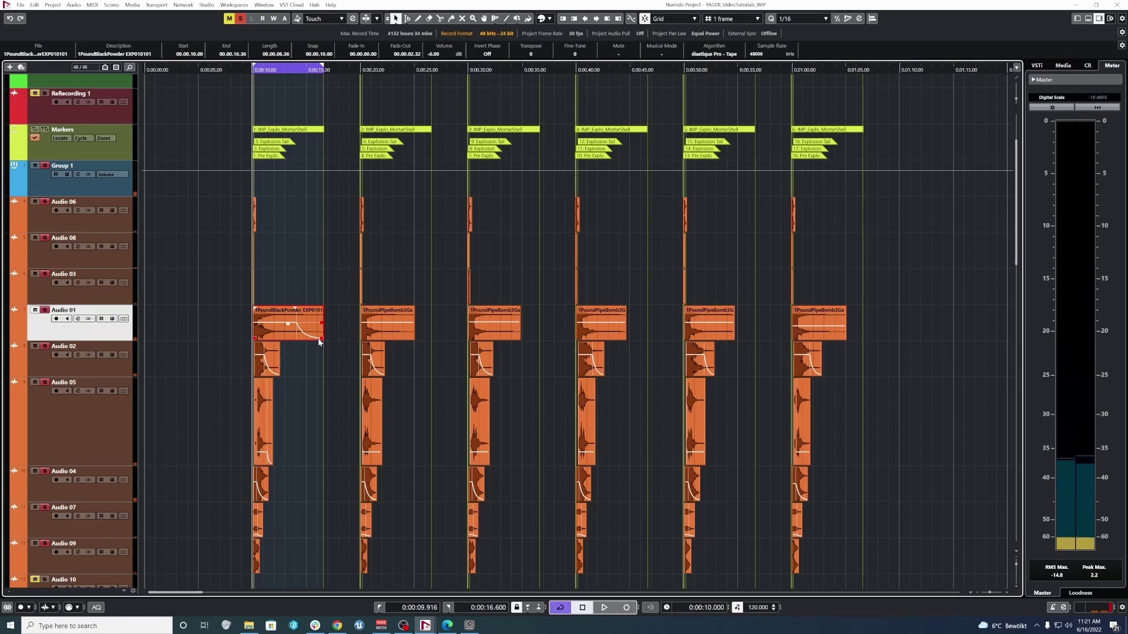
pyautogui.moveTo(320, 339); pyautogui.dragTo(301, 341)
pyautogui.click(312, 329)
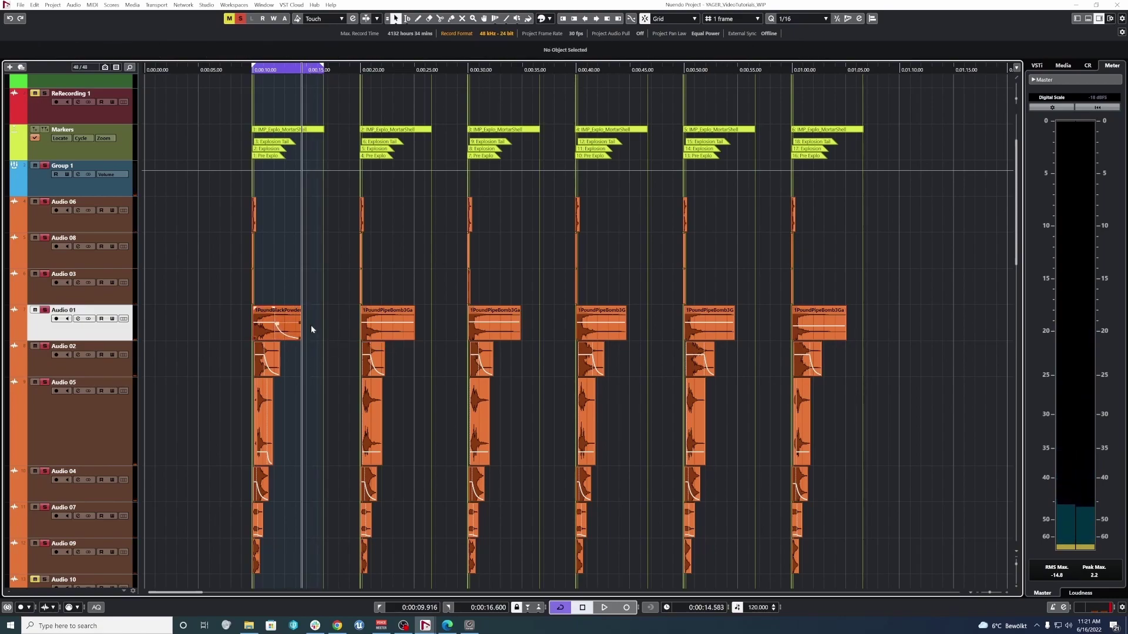
# Step: Give the second explosion's Audio 01 clip a 1.20 fade-out ending at 0.00.23.56, and fade and trim the third explosion's clip to match
pyautogui.click(412, 310)
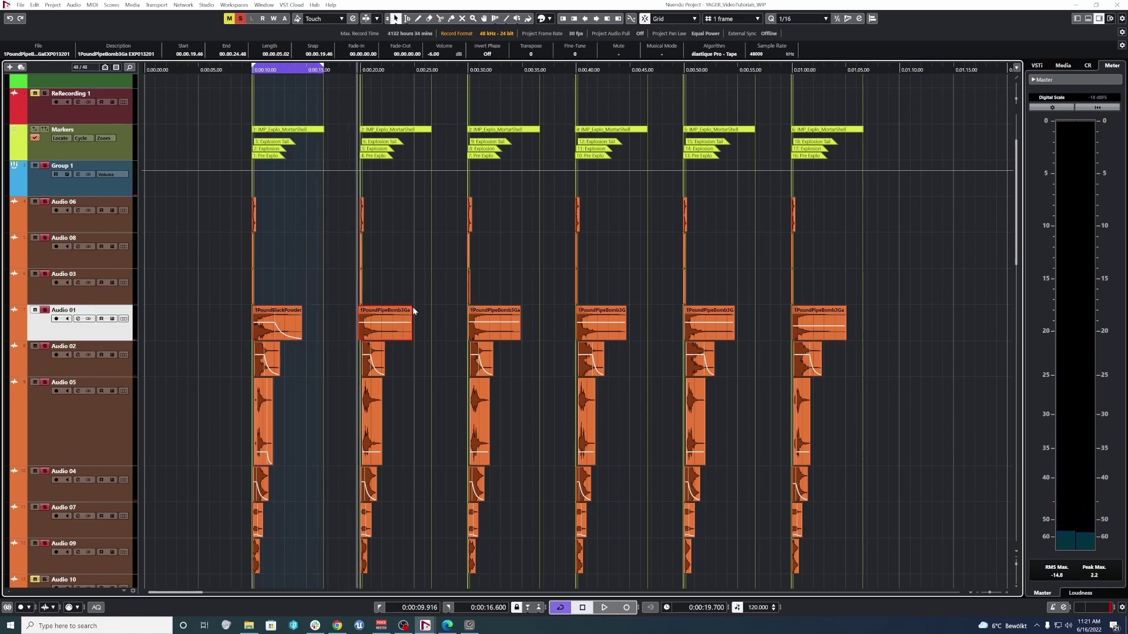
pyautogui.hotkey('ctrl', 'z')
pyautogui.moveTo(413, 307); pyautogui.dragTo(402, 335)
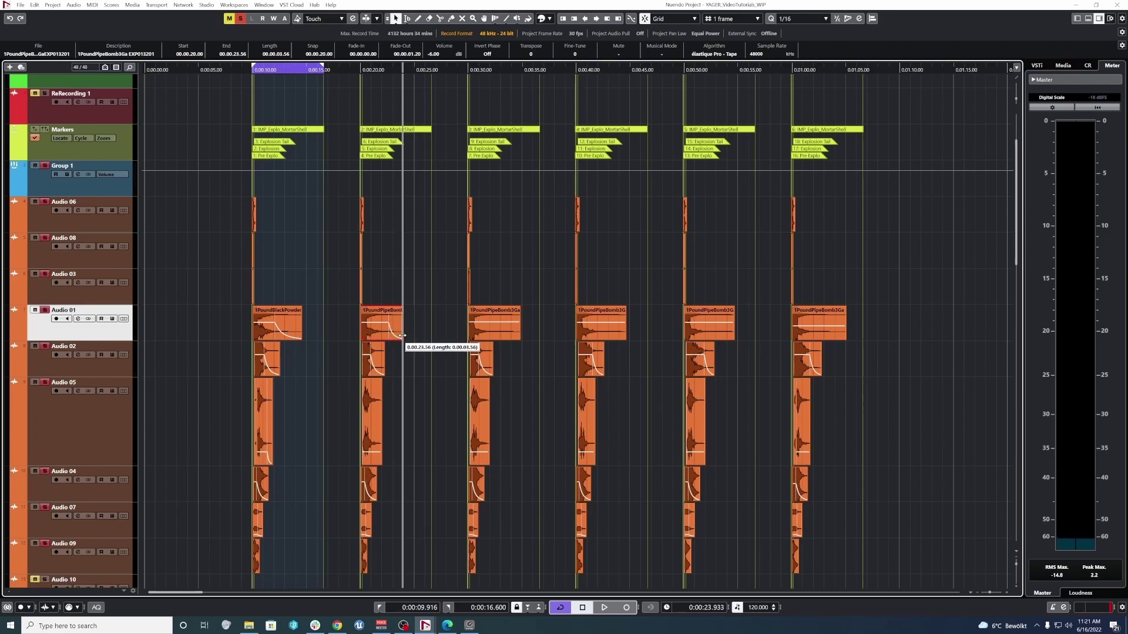
pyautogui.moveTo(518, 307); pyautogui.dragTo(511, 337)
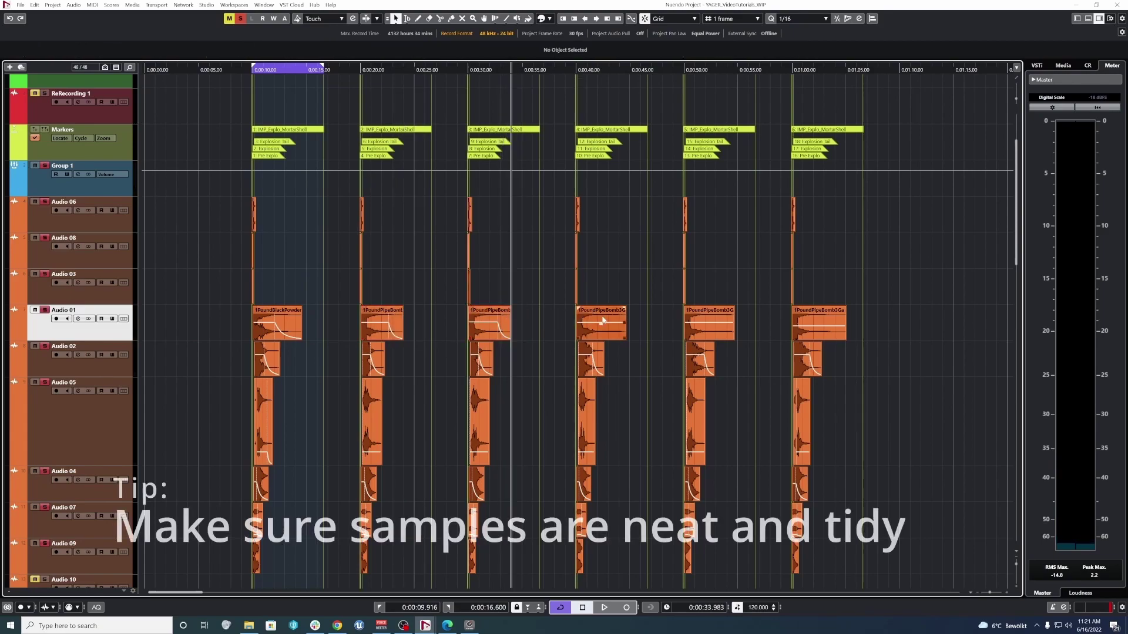
# Step: Give the fourth explosion's Audio 01 clip a 1.20 fade-out ending at 0.00.43.53, and fade and trim the fifth explosion's clip to match
pyautogui.click(597, 323)
pyautogui.moveTo(625, 308); pyautogui.dragTo(614, 337)
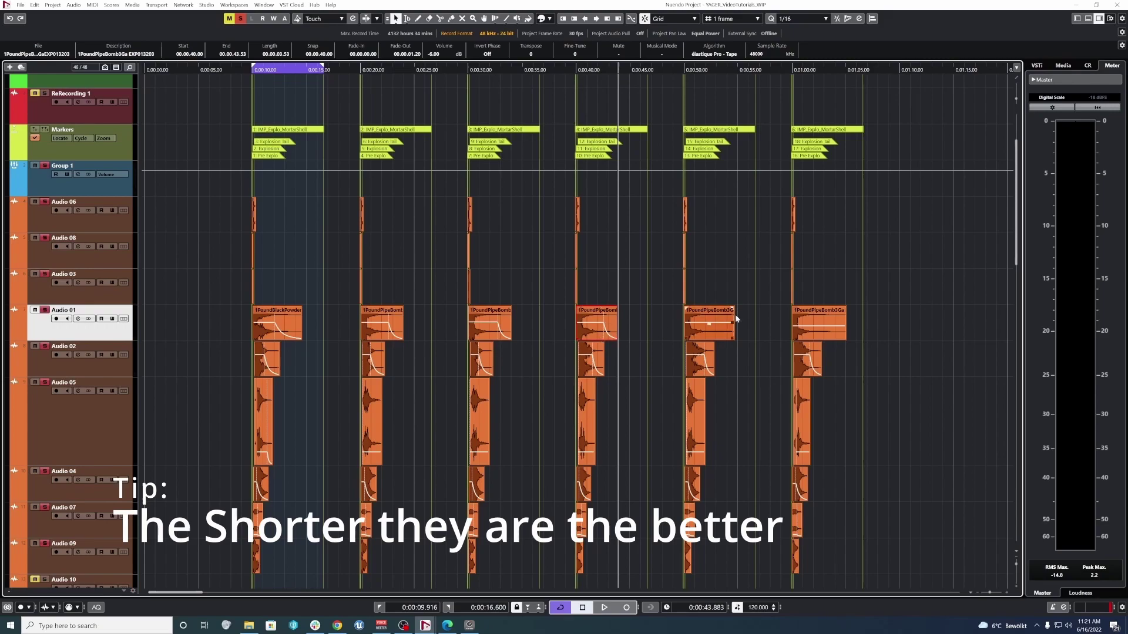
pyautogui.moveTo(719, 315); pyautogui.dragTo(726, 339)
pyautogui.click(741, 336)
# Step: Give the sixth explosion's Audio 01 clip a fade-out and shorten its tail in line with the other variations
pyautogui.click(837, 327)
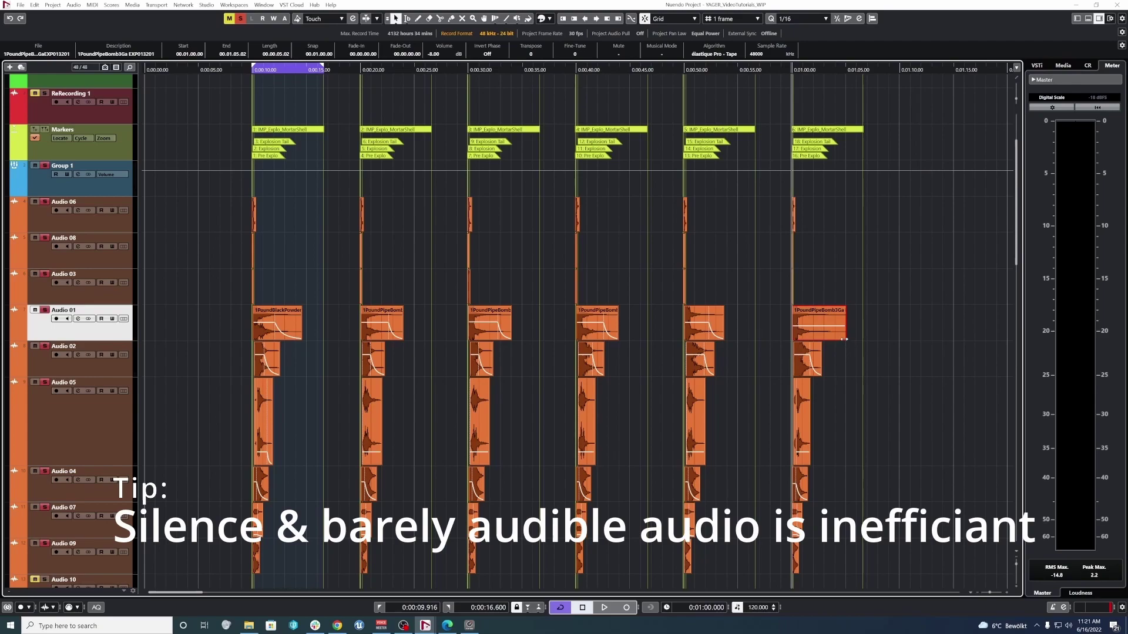
pyautogui.moveTo(844, 310); pyautogui.dragTo(831, 311)
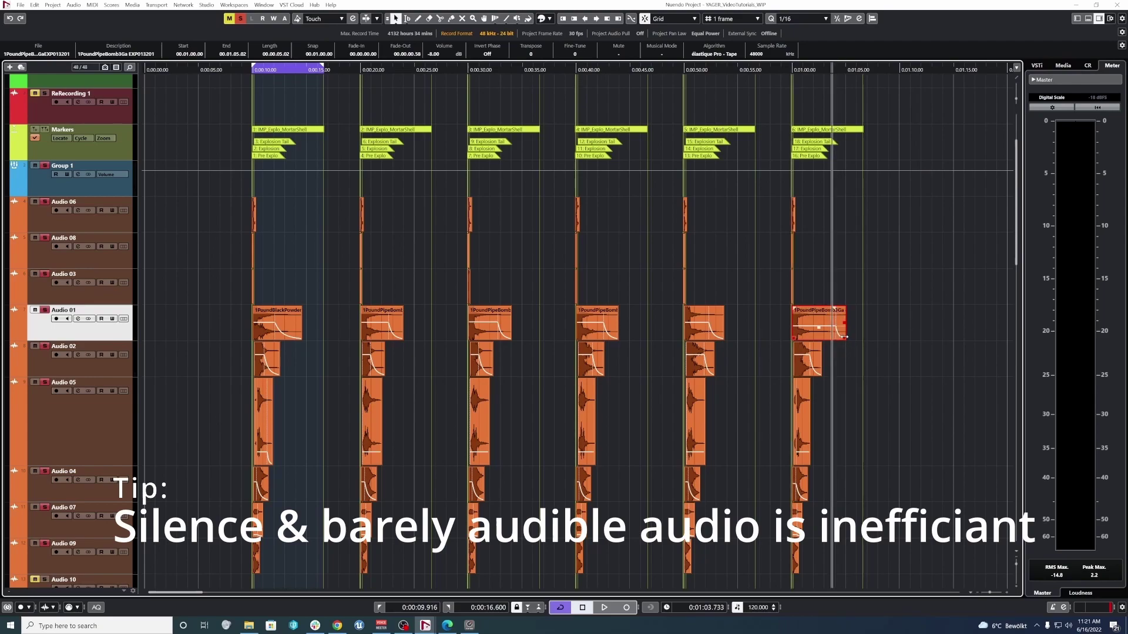
pyautogui.click(852, 339)
# Step: Play back the layers of all six explosion variations one after another to judge their shortened tails
pyautogui.moveTo(217, 219); pyautogui.dragTo(320, 561)
pyautogui.press('space')
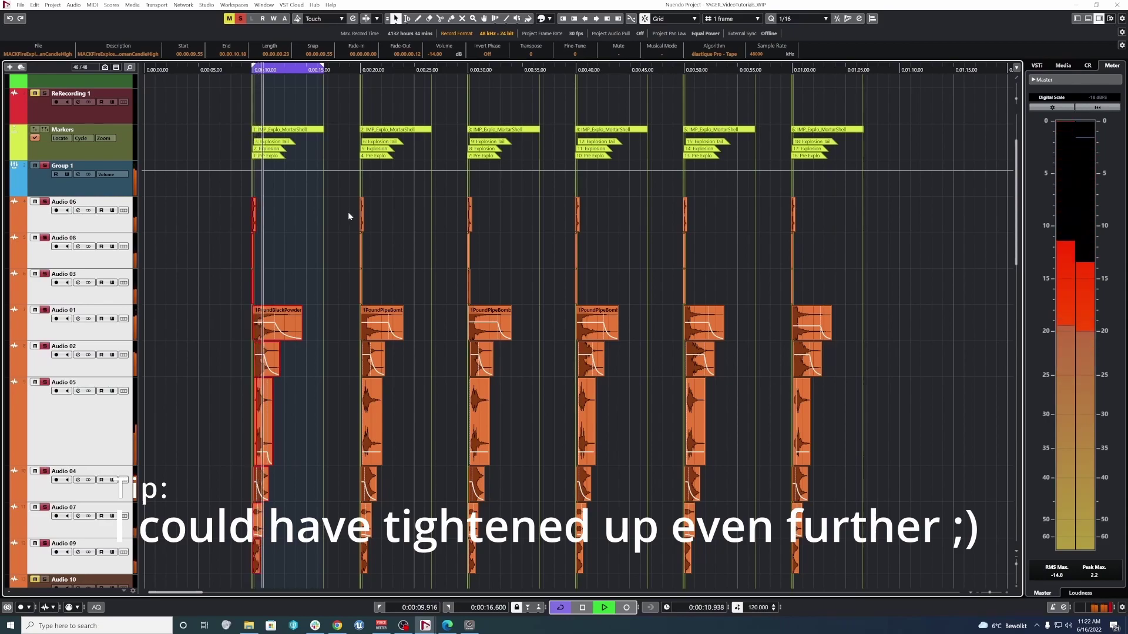
pyautogui.moveTo(348, 211); pyautogui.dragTo(443, 575)
pyautogui.moveTo(443, 219); pyautogui.dragTo(537, 568)
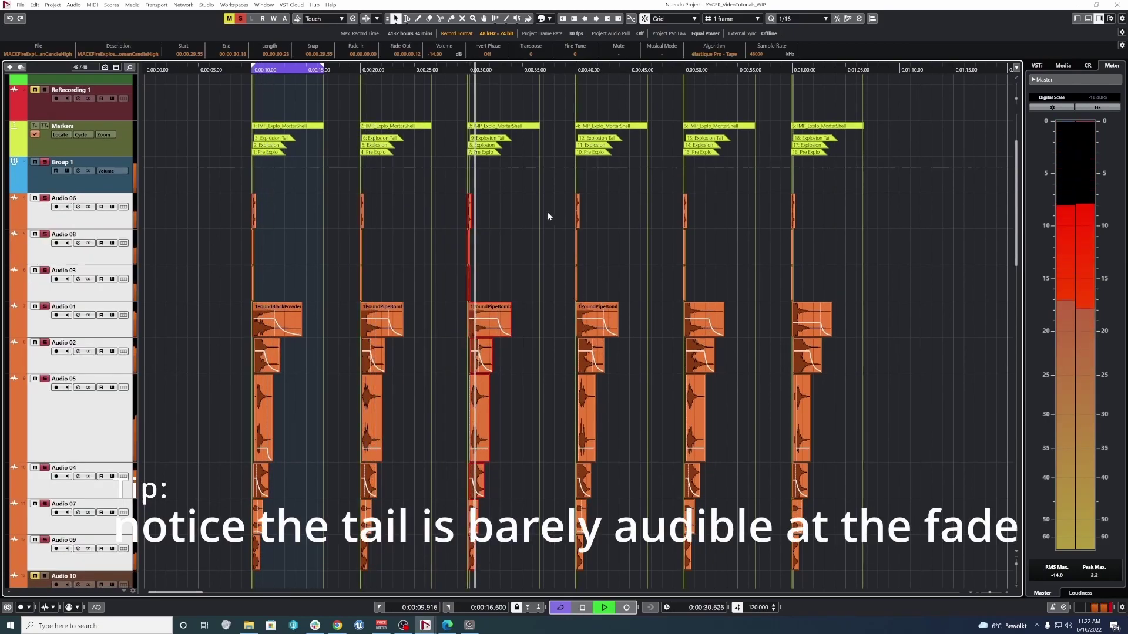
pyautogui.moveTo(549, 213); pyautogui.dragTo(632, 562)
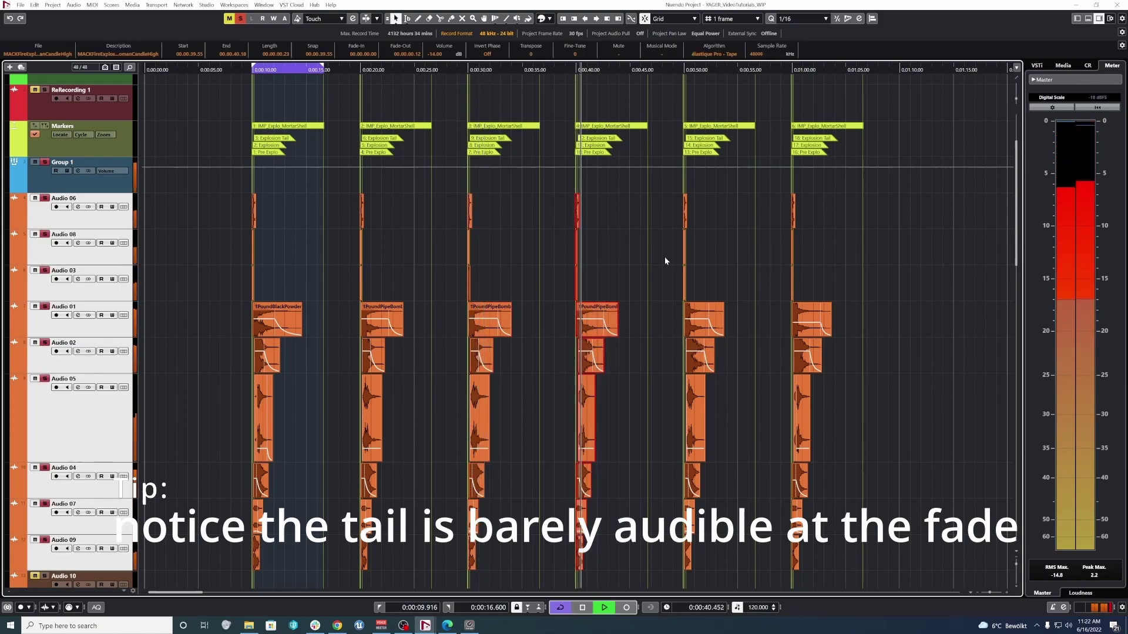
pyautogui.moveTo(649, 209); pyautogui.dragTo(745, 555)
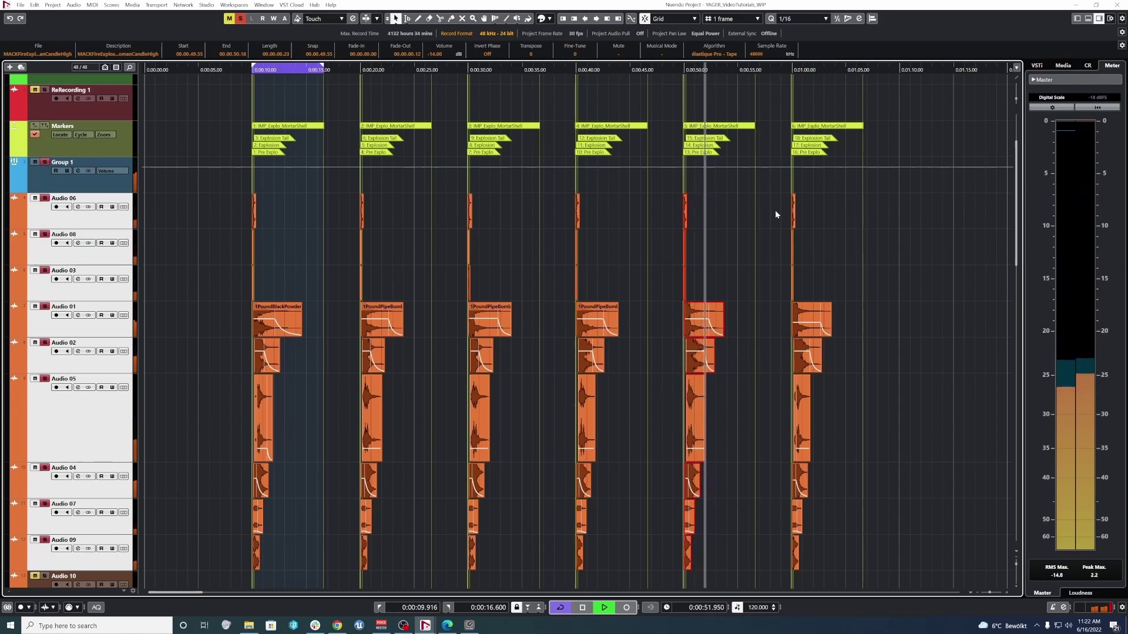
pyautogui.moveTo(773, 199); pyautogui.dragTo(872, 531)
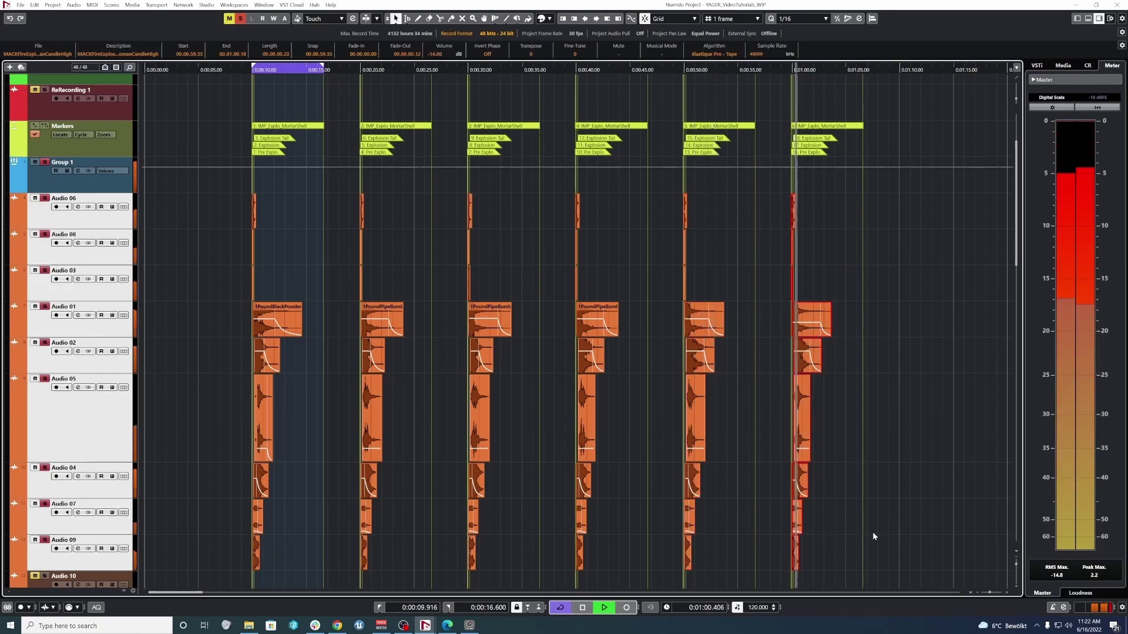
pyautogui.click(763, 424)
pyautogui.press('space')
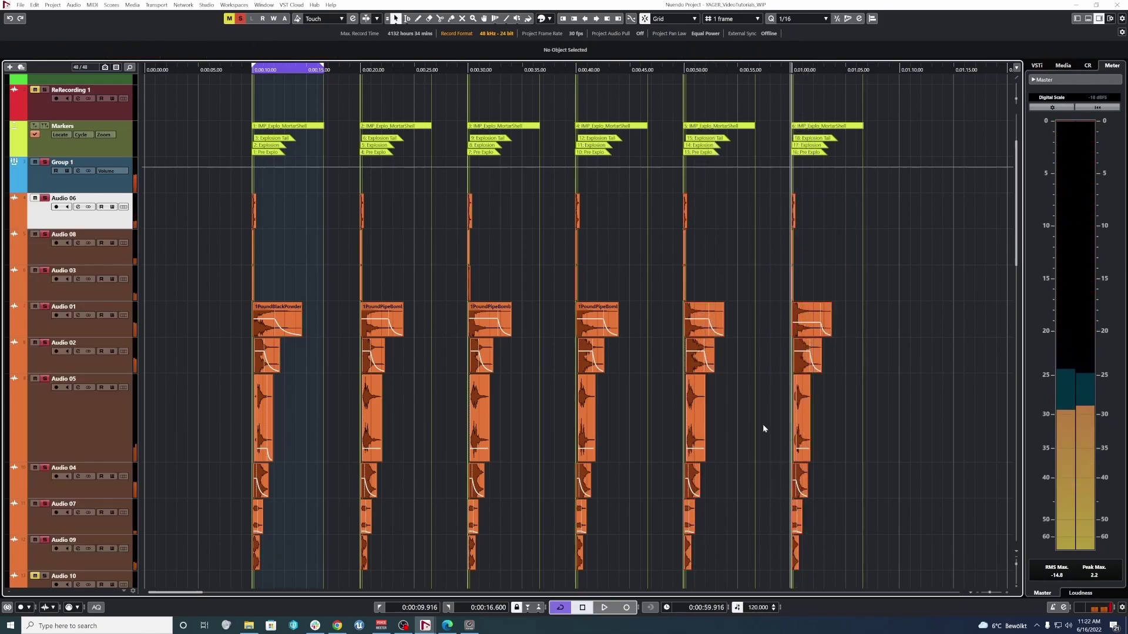
# Step: Move tracks Audio 04, Audio 07 and Audio 09 directly below Audio 01, above Audio 02 and Audio 05
pyautogui.scroll(-3, 594, 451)
pyautogui.scroll(-3, 593, 451)
pyautogui.scroll(3, 638, 316)
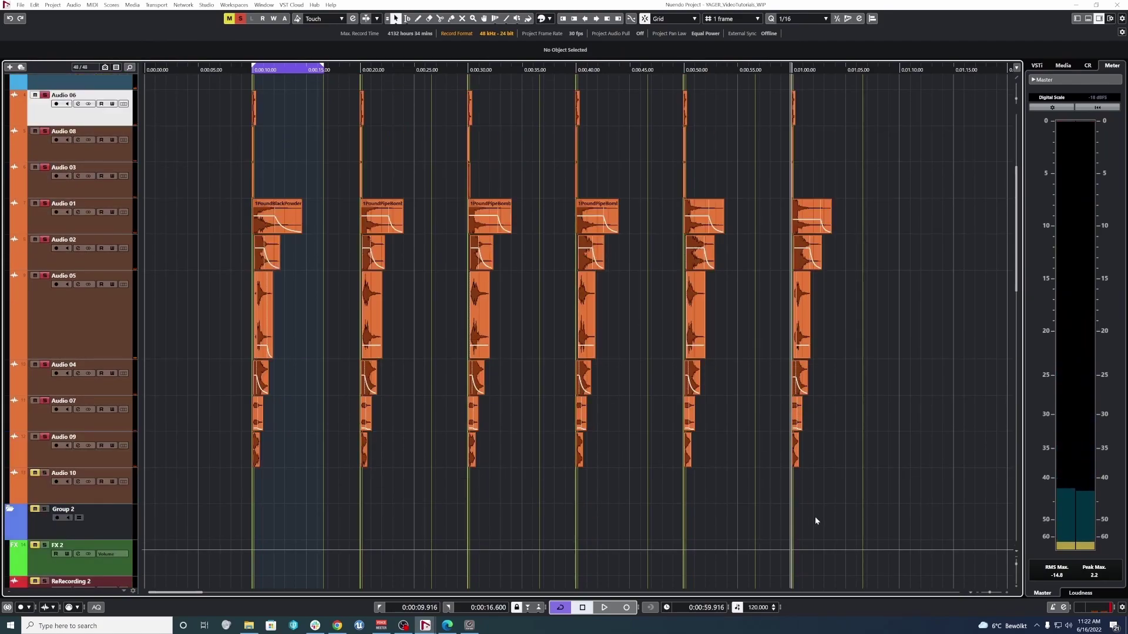
pyautogui.press('h')
pyautogui.press('h')
pyautogui.press('h')
pyautogui.press('h')
pyautogui.press('h')
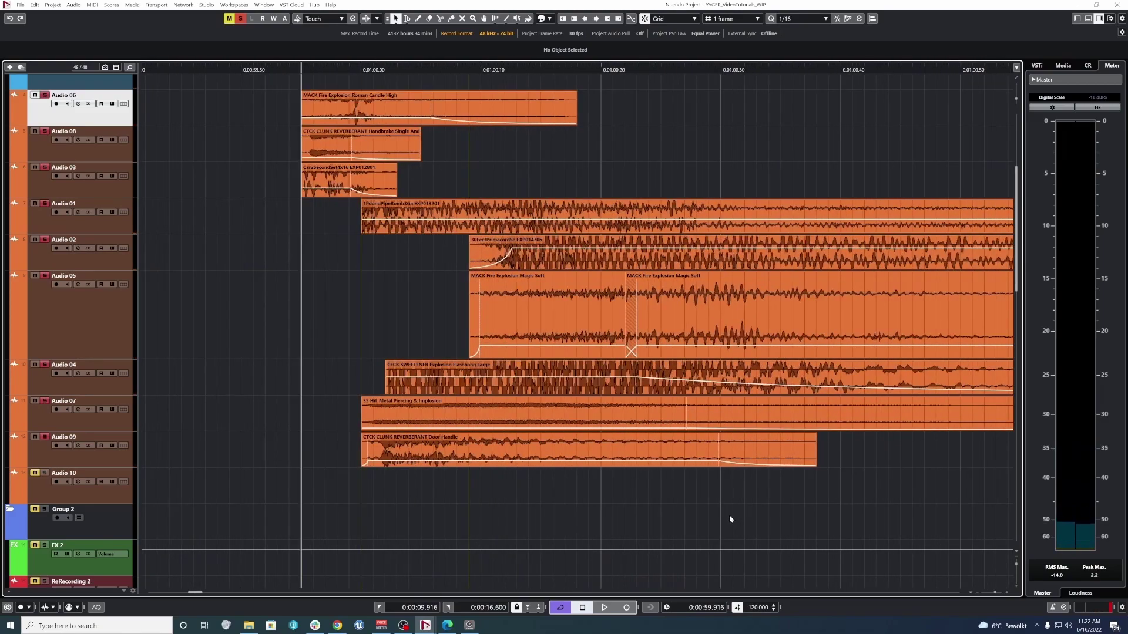
pyautogui.scroll(5, 457, 291)
pyautogui.scroll(-3, 435, 368)
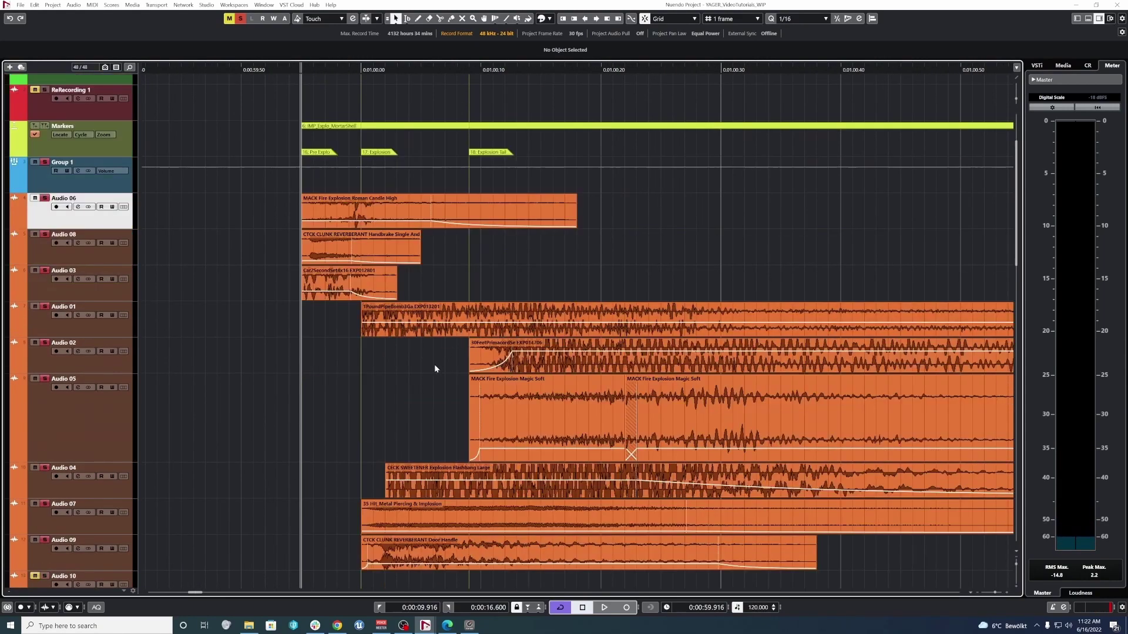
pyautogui.click(117, 494)
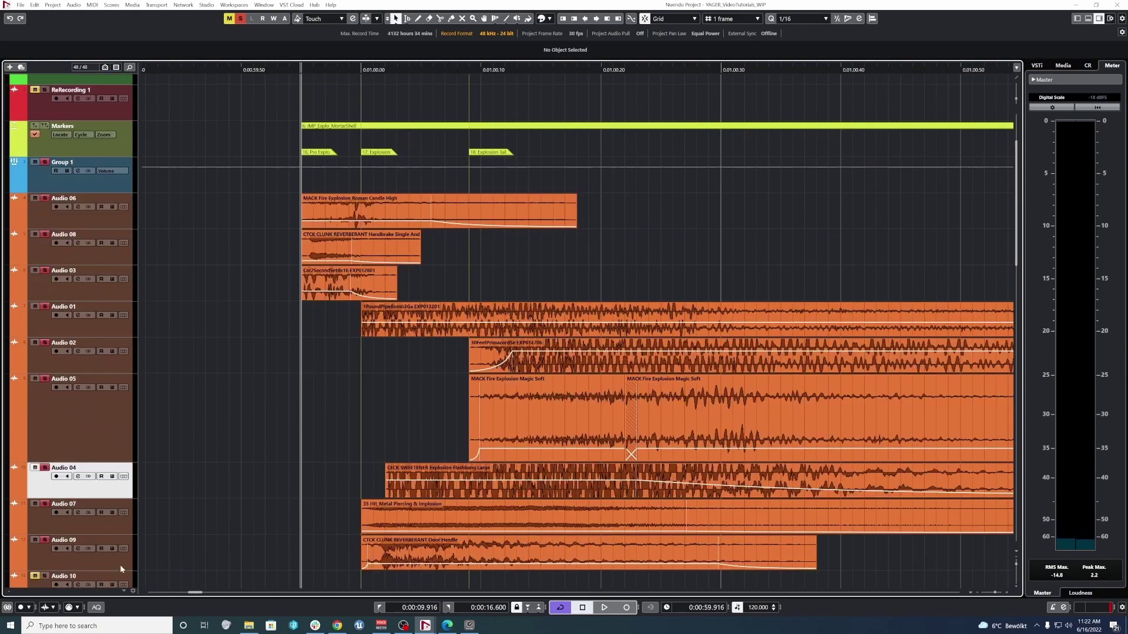
pyautogui.keyDown('shift'); pyautogui.click(120, 565); pyautogui.keyUp('shift')
pyautogui.moveTo(124, 528); pyautogui.dragTo(252, 338)
# Step: Select the sixth explosion's main explosion layers, its tail layers and its pre-explosion layers in turn to compare the three groups
pyautogui.moveTo(324, 318); pyautogui.dragTo(450, 428)
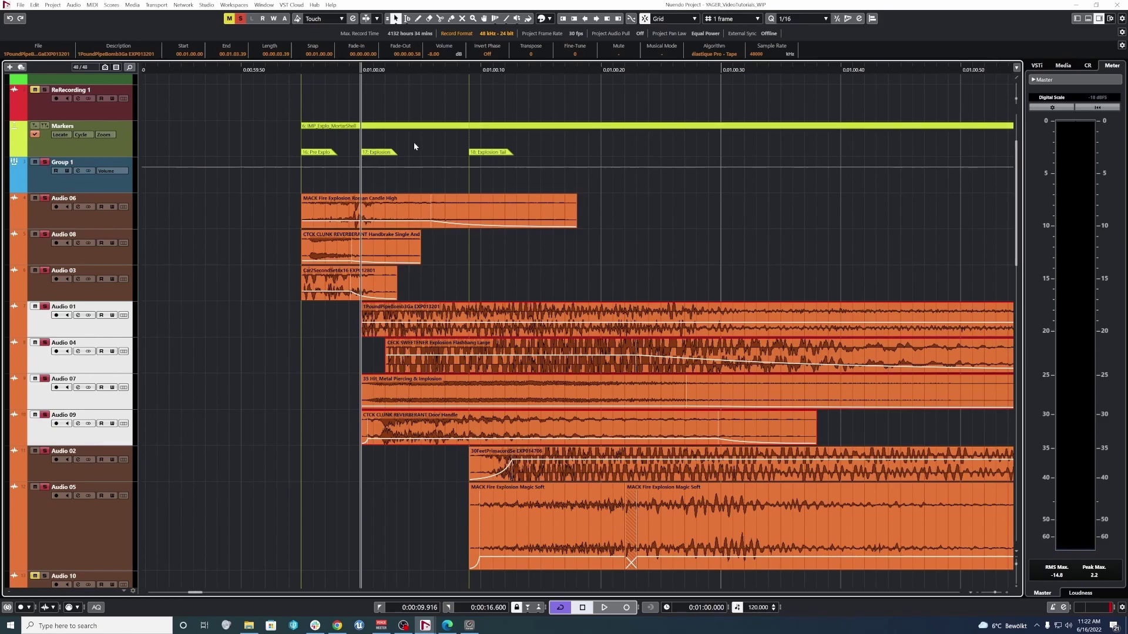
pyautogui.scroll(-3, 327, 446)
pyautogui.moveTo(433, 265); pyautogui.dragTo(598, 336)
pyautogui.scroll(3, 544, 308)
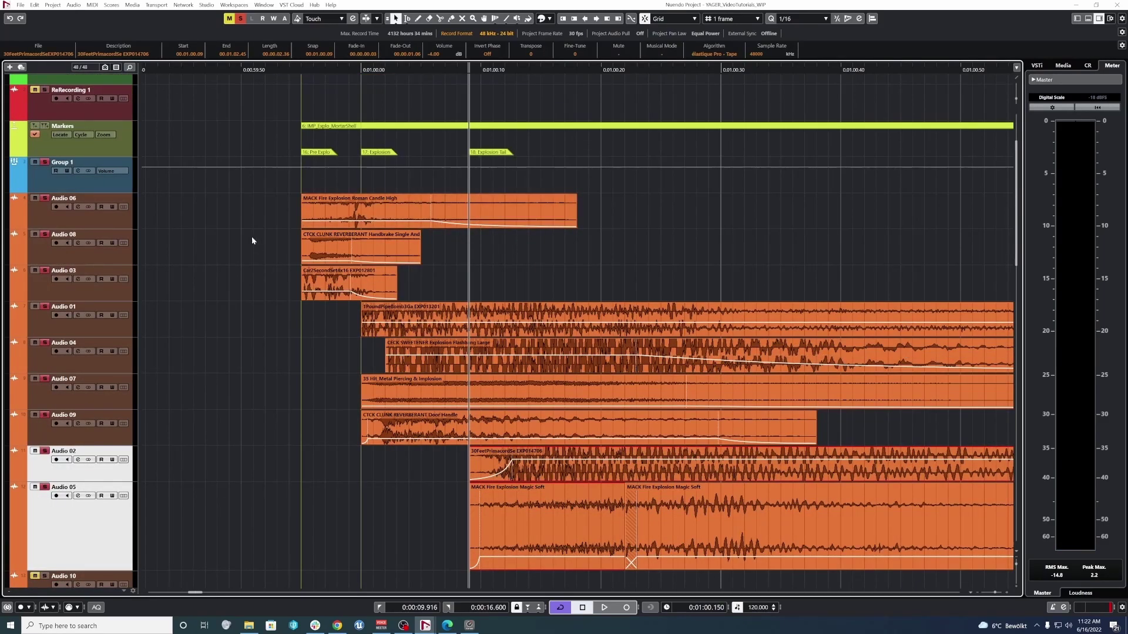
pyautogui.moveTo(242, 214); pyautogui.dragTo(398, 270)
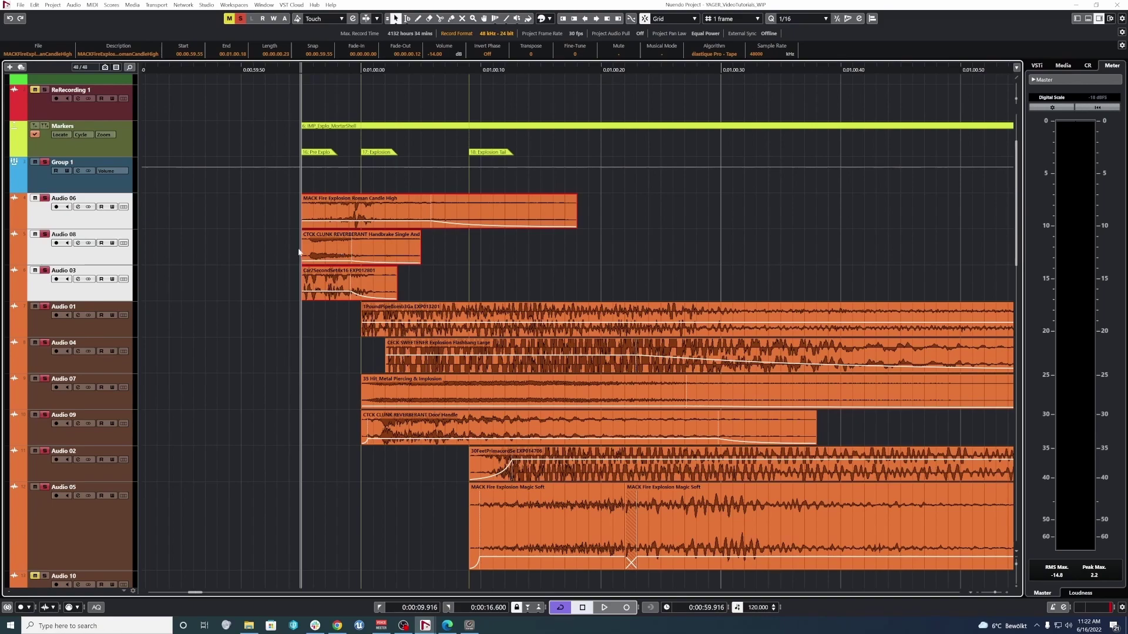
# Step: Add separate cycle markers around the sixth explosion's pre-explosion, main explosion and tail layers
pyautogui.moveTo(260, 225); pyautogui.dragTo(423, 282)
pyautogui.press('p')
pyautogui.moveTo(326, 330); pyautogui.dragTo(516, 437)
pyautogui.press('p')
pyautogui.moveTo(445, 458); pyautogui.dragTo(554, 552)
pyautogui.press('p')
# Step: Play back the sixth explosion's pre-explosion, main explosion and tail layer groups separately
pyautogui.scroll(-4, 764, 234)
pyautogui.scroll(-3, 815, 227)
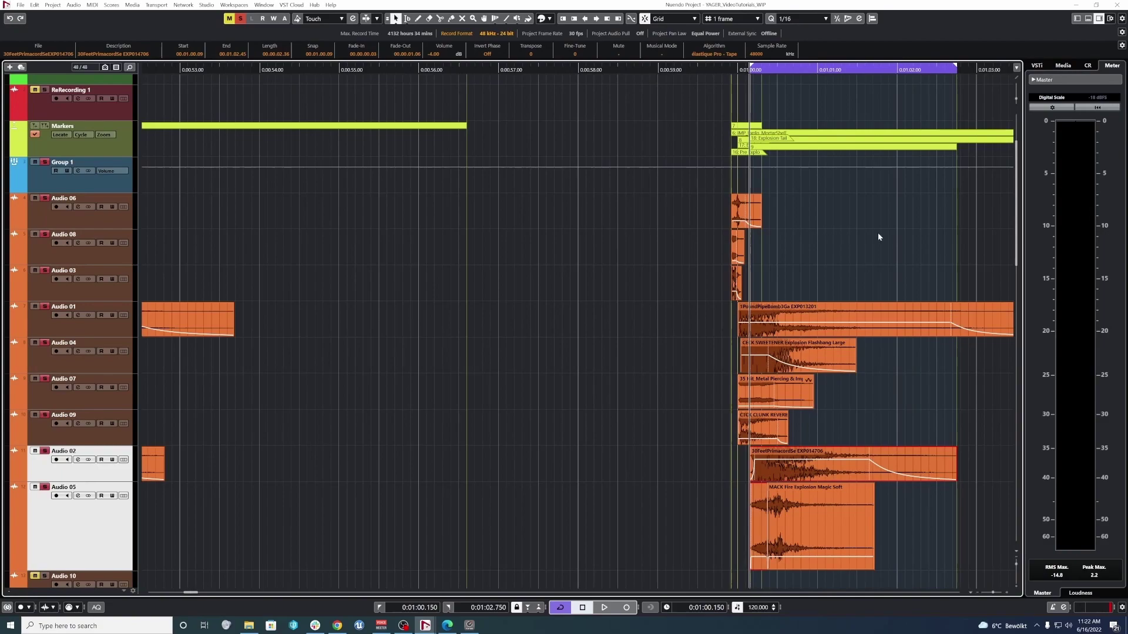
pyautogui.moveTo(815, 232); pyautogui.dragTo(668, 284)
pyautogui.moveTo(688, 204); pyautogui.dragTo(781, 287)
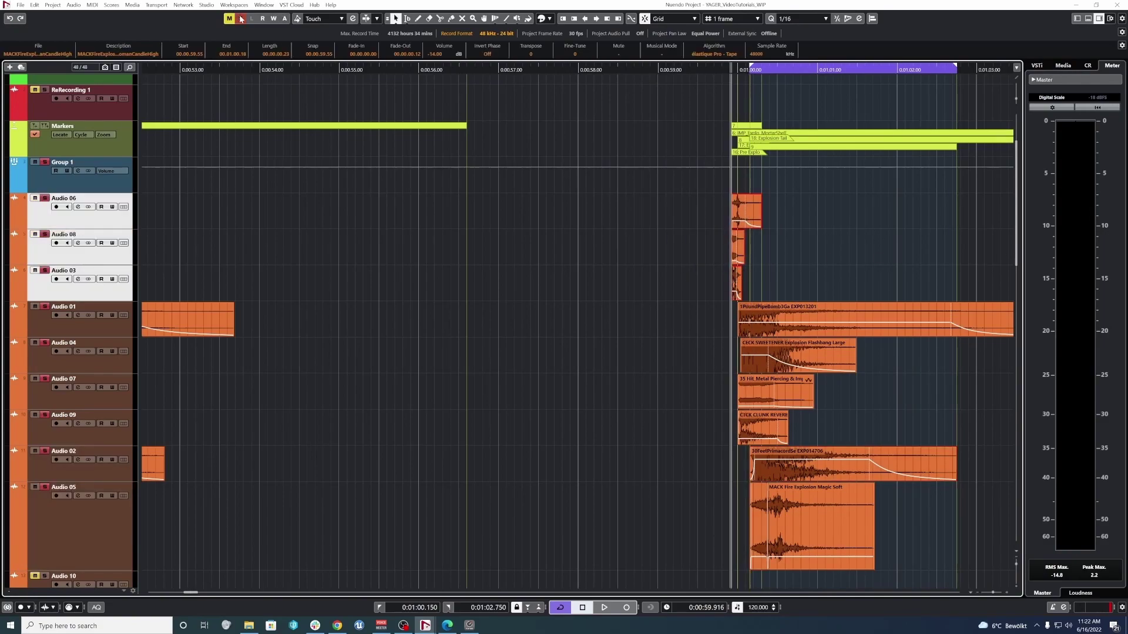
pyautogui.press('space')
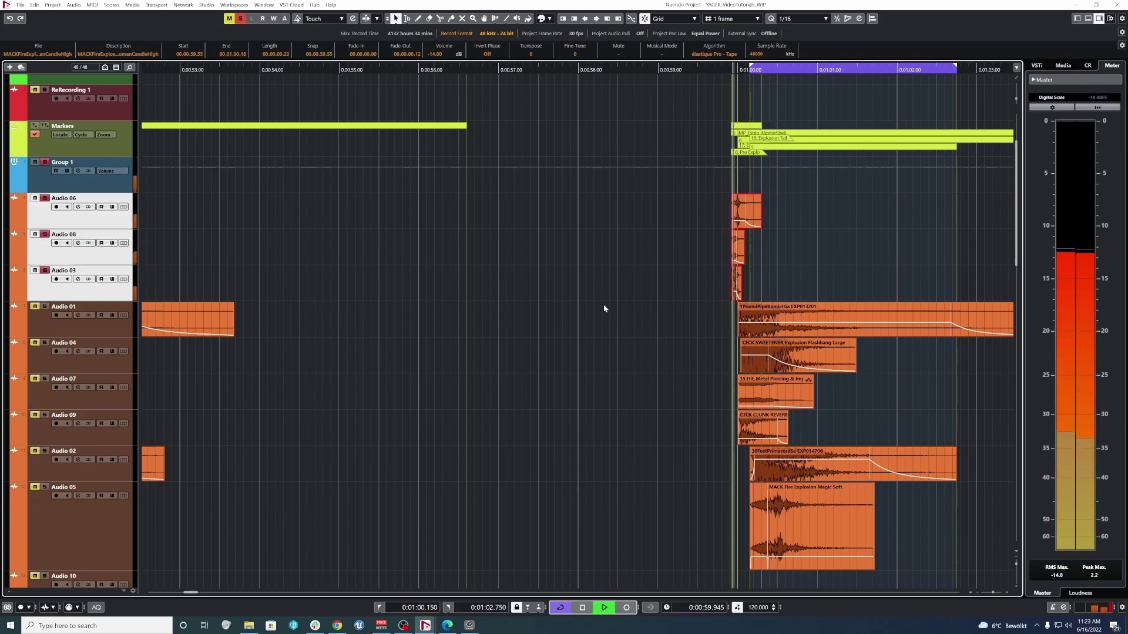
pyautogui.press('space')
pyautogui.moveTo(725, 317); pyautogui.dragTo(821, 437)
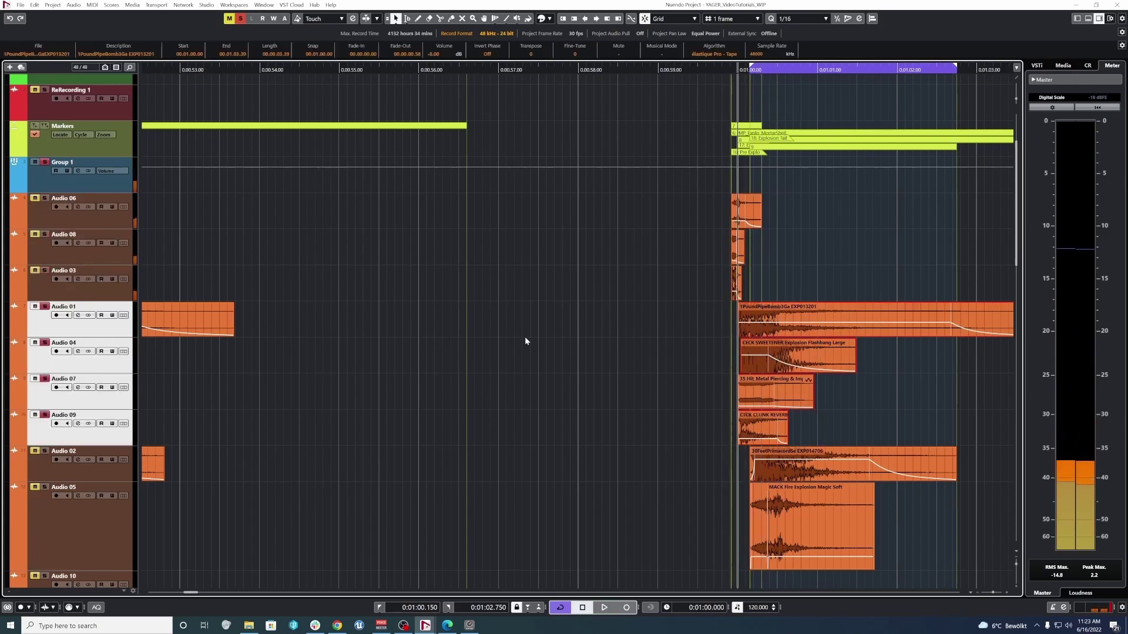
pyautogui.press('space')
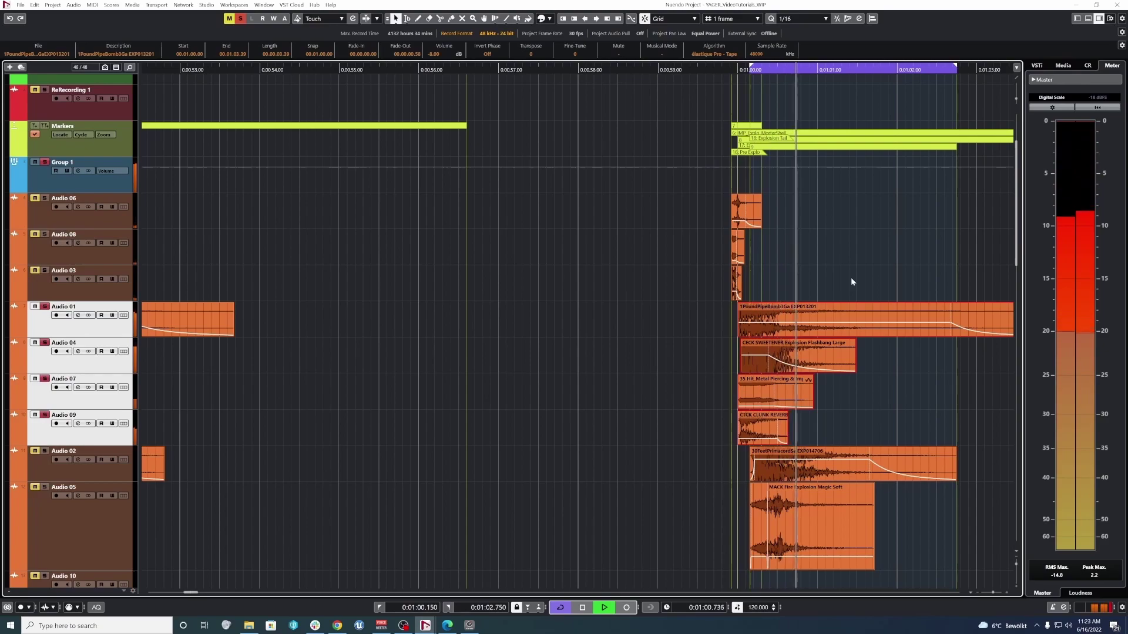
pyautogui.press('space')
pyautogui.moveTo(708, 458); pyautogui.dragTo(829, 534)
pyautogui.press('space')
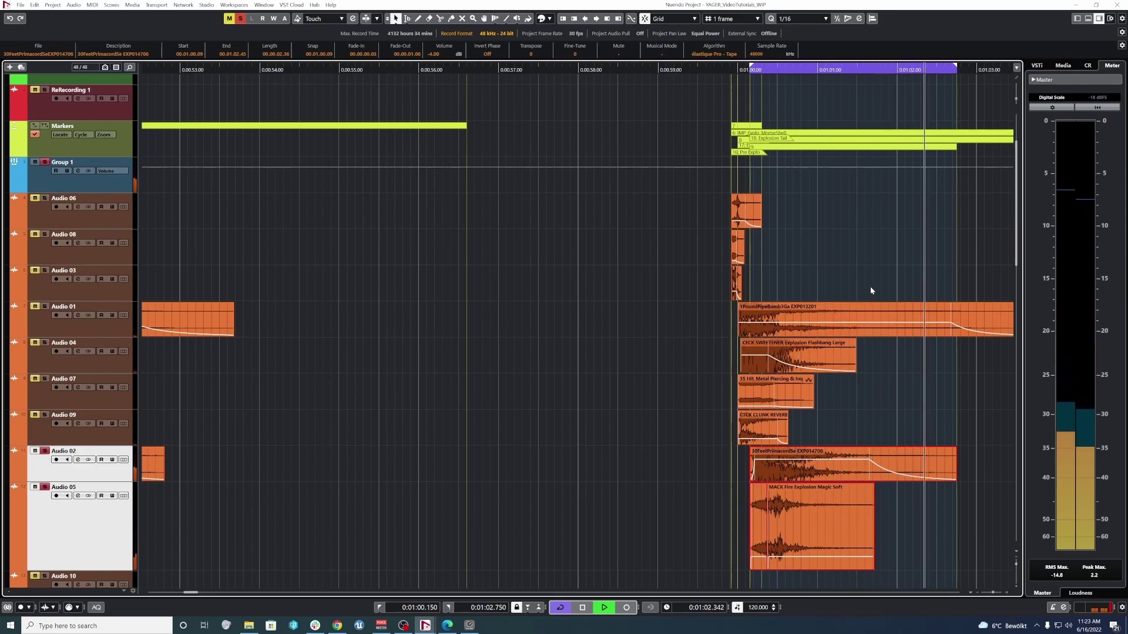
pyautogui.press('space')
pyautogui.scroll(-5, 562, 431)
pyautogui.scroll(-2, 505, 424)
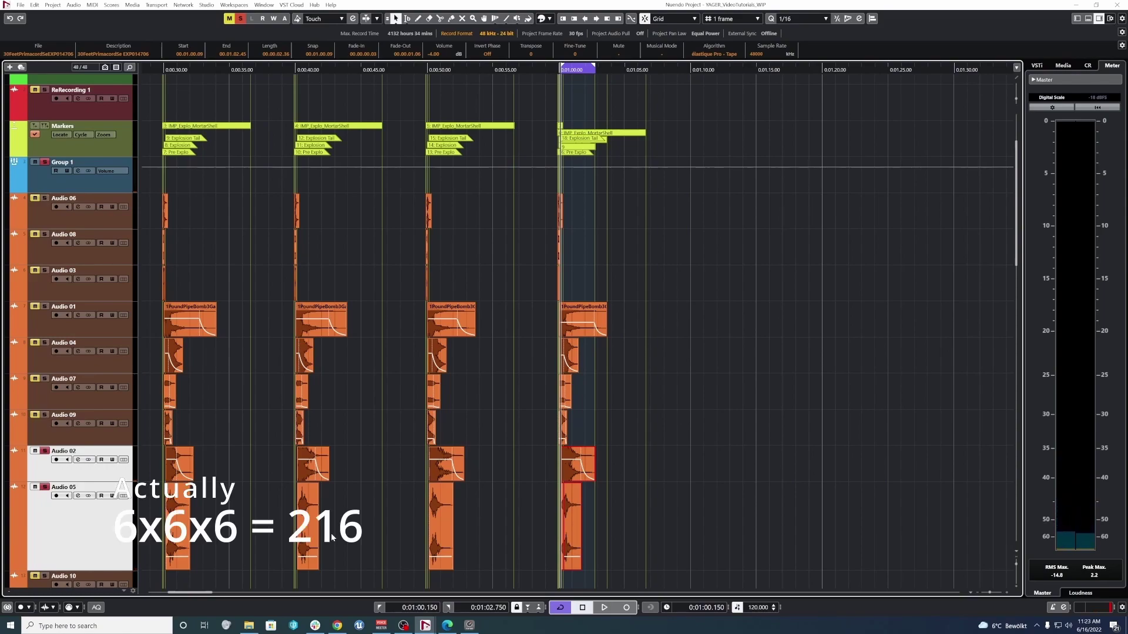
pyautogui.scroll(3, 548, 388)
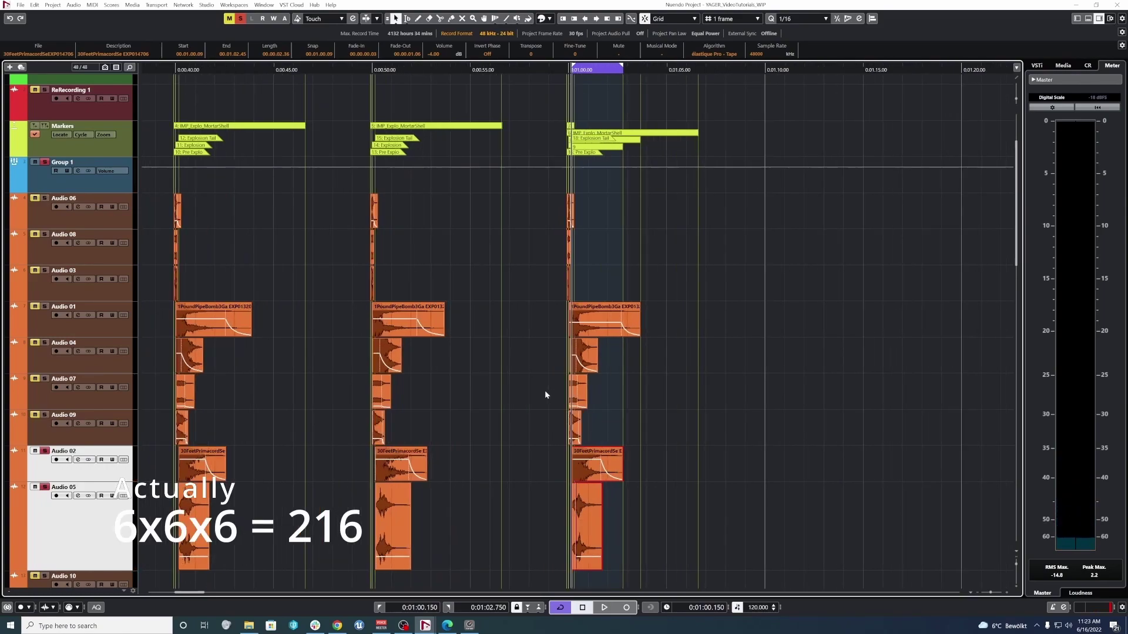
pyautogui.scroll(4, 647, 274)
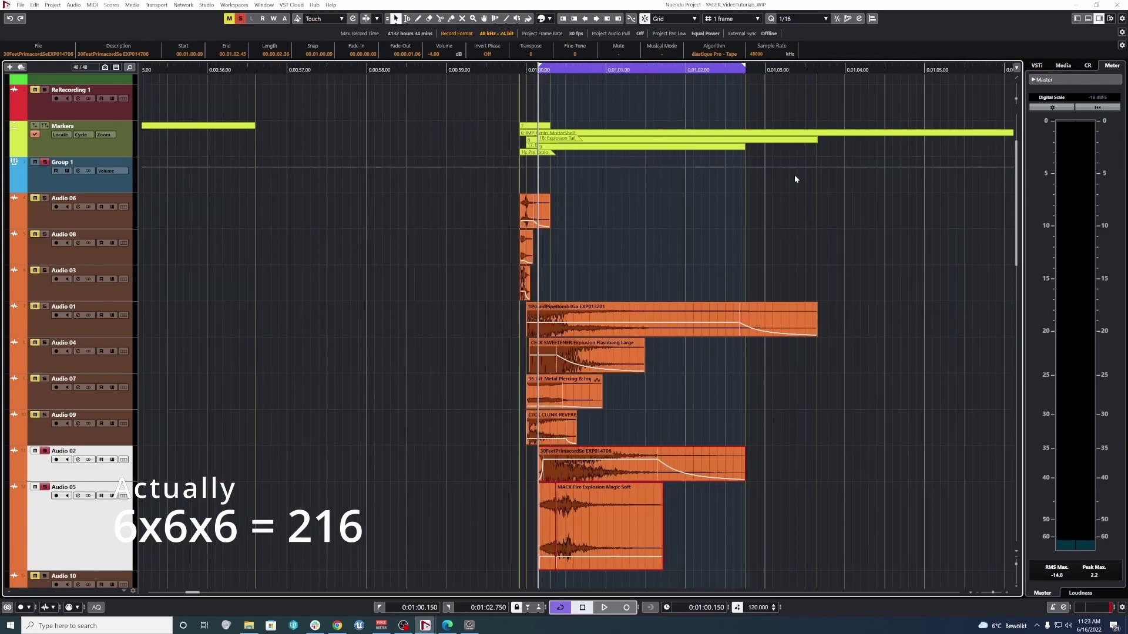
pyautogui.scroll(2, 723, 217)
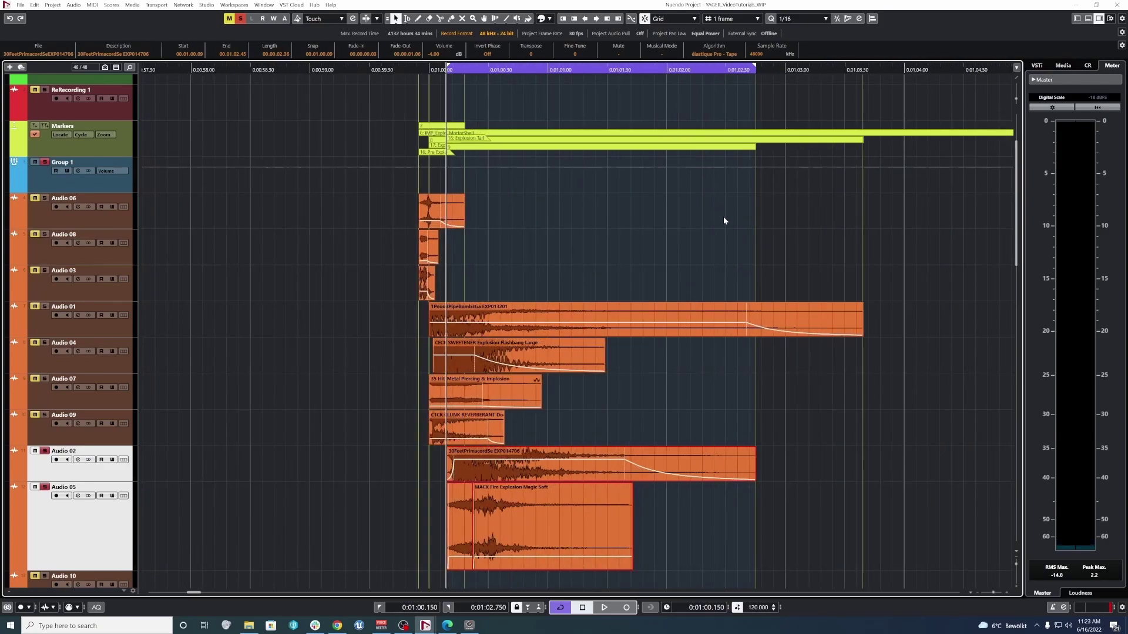
# Step: Undo the added cycle markers and the reordering of the audio tracks
pyautogui.click(341, 298)
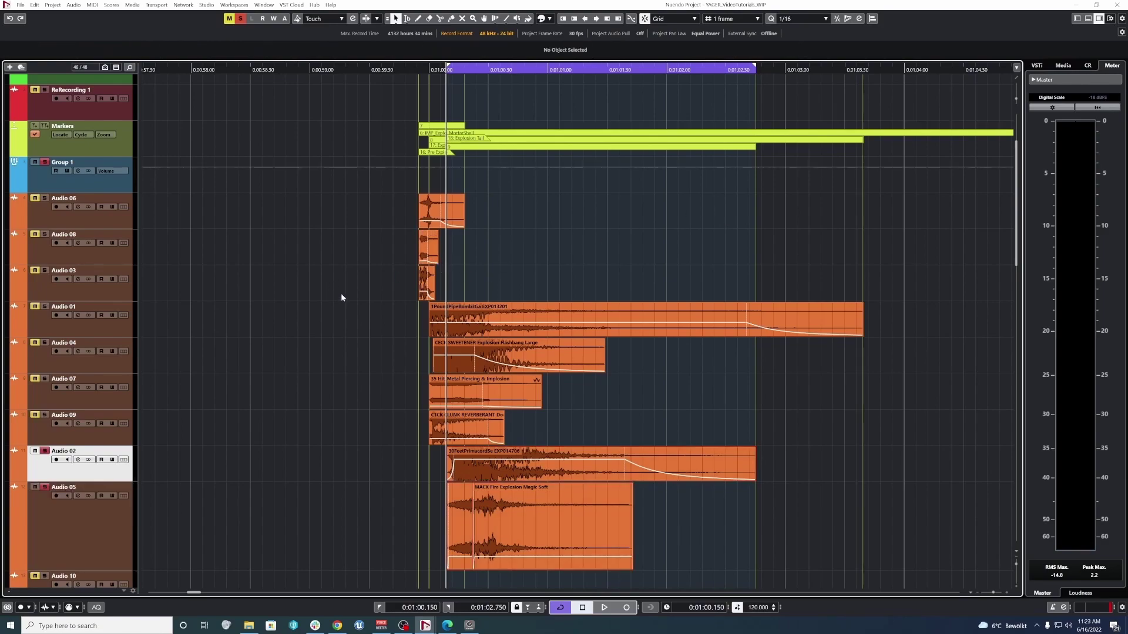
pyautogui.hotkey('ctrl', 'z')
pyautogui.hotkey('ctrl', 'z')
pyautogui.hotkey('ctrl', 'z')
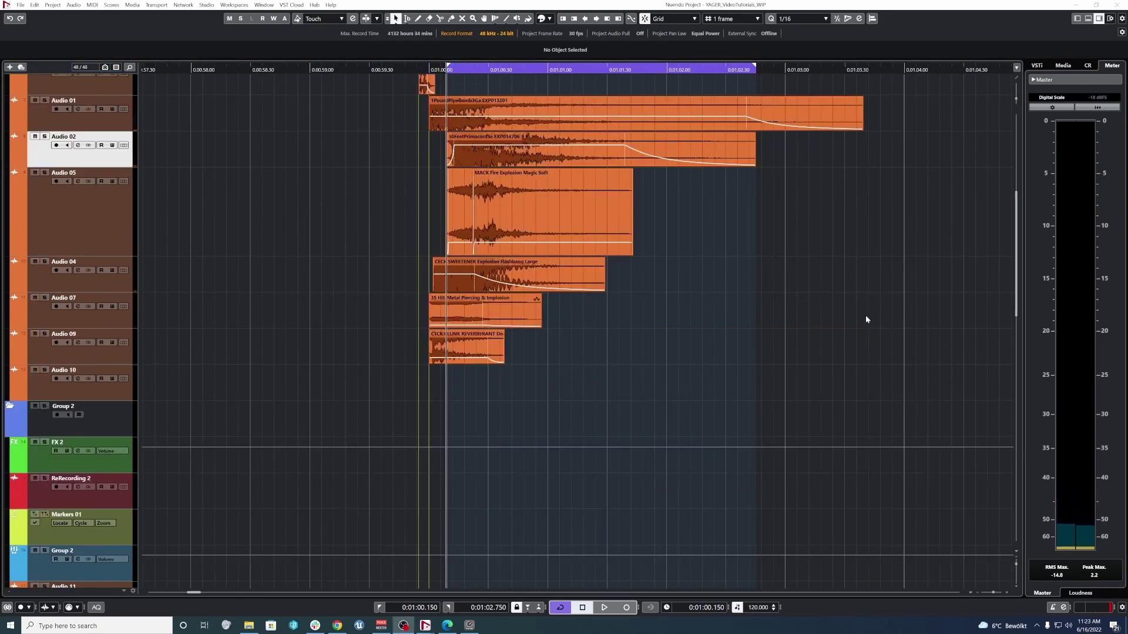
pyautogui.scroll(5, 880, 332)
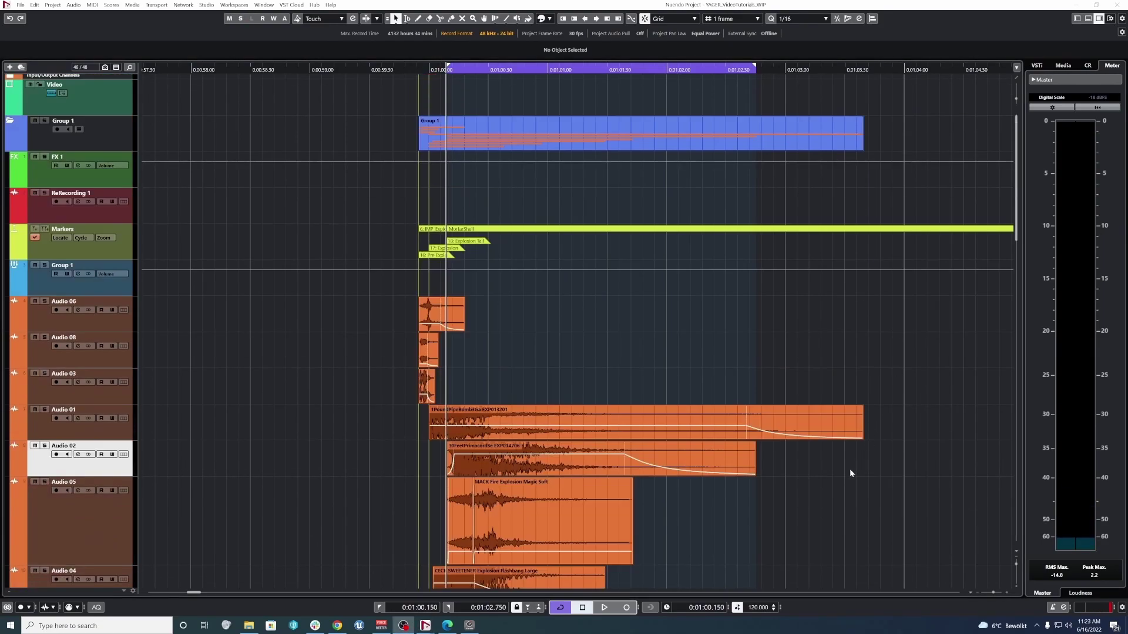
pyautogui.scroll(-2, 849, 469)
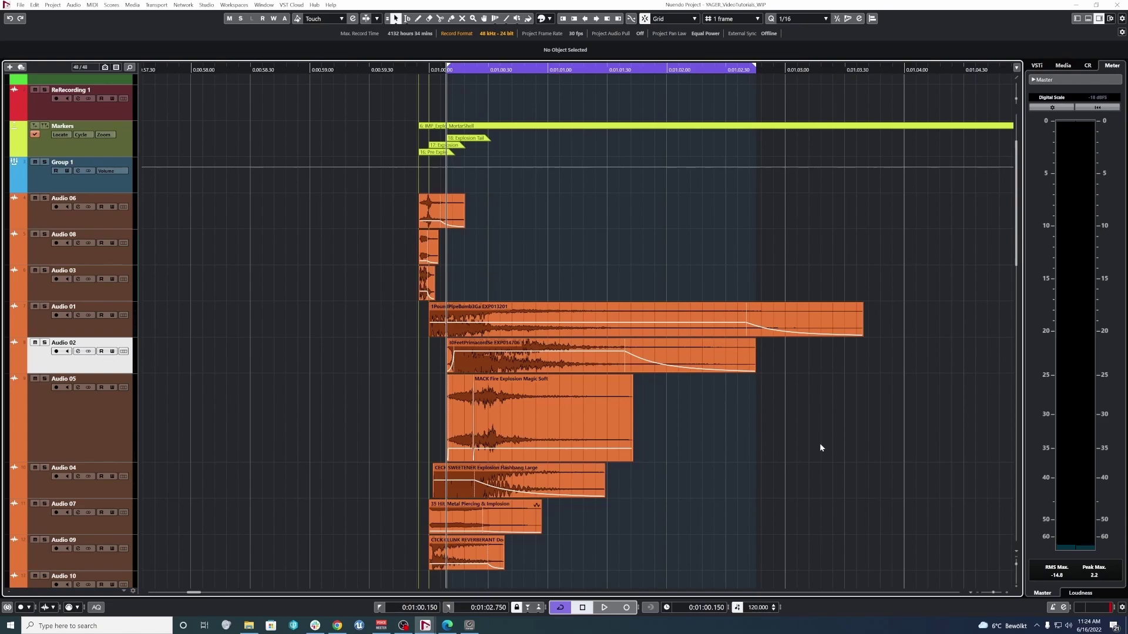
pyautogui.scroll(-4, 288, 371)
pyautogui.hscroll(-4, 329, 393)
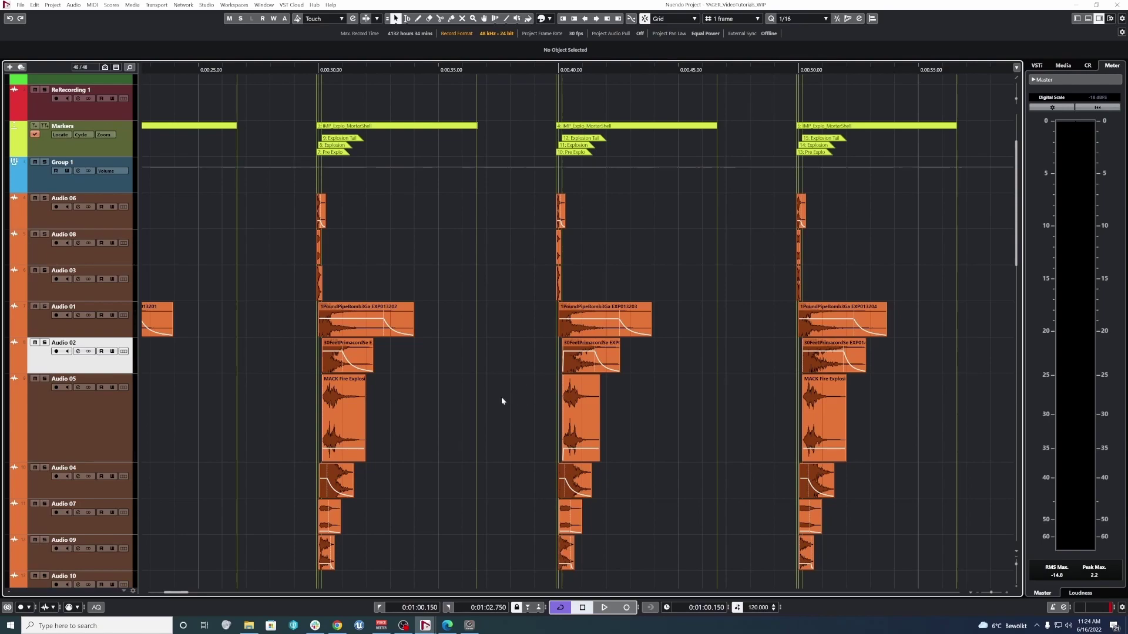
pyautogui.scroll(-3, 481, 396)
pyautogui.scroll(3, 487, 393)
pyautogui.scroll(-3, 535, 397)
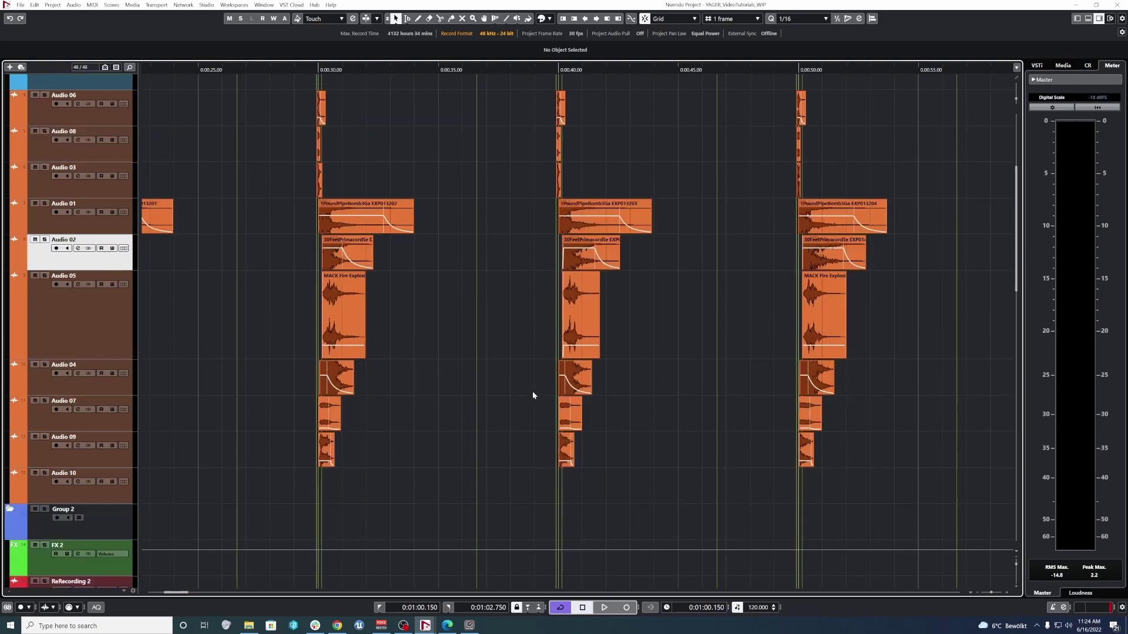